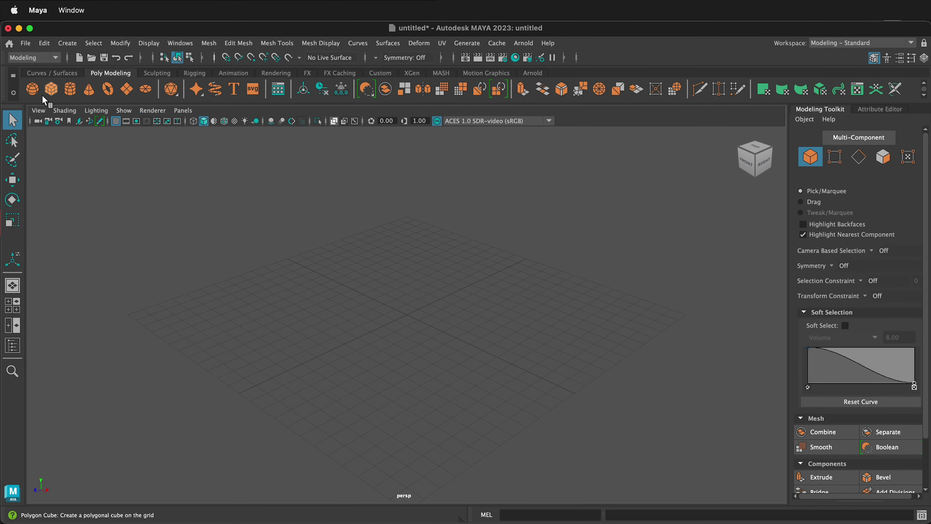
- Create a polygon sphere at the grid's centre and scale it up uniformly to about 1.3
{"action": "left_click", "coordinate": [34, 91]}
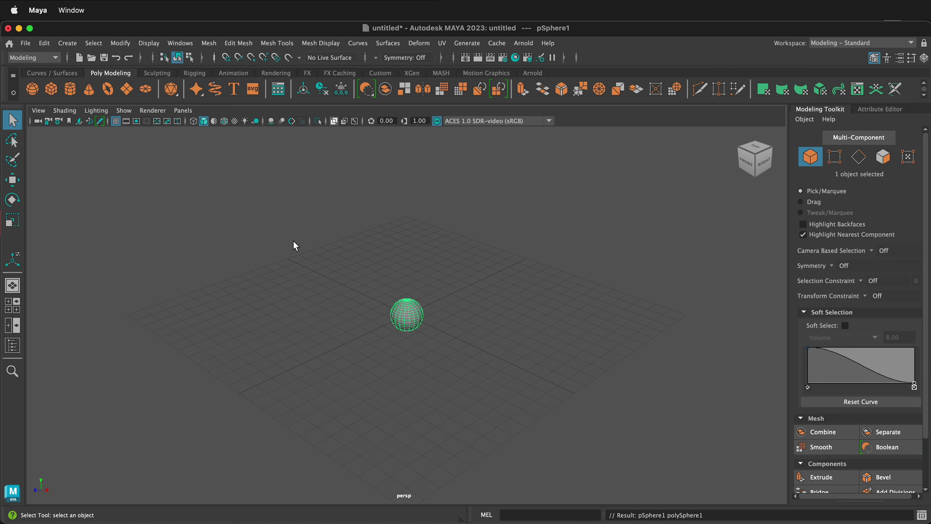
{"action": "key", "text": "r"}
{"action": "left_click_drag", "start_coordinate": [408, 314], "coordinate": [418, 314]}
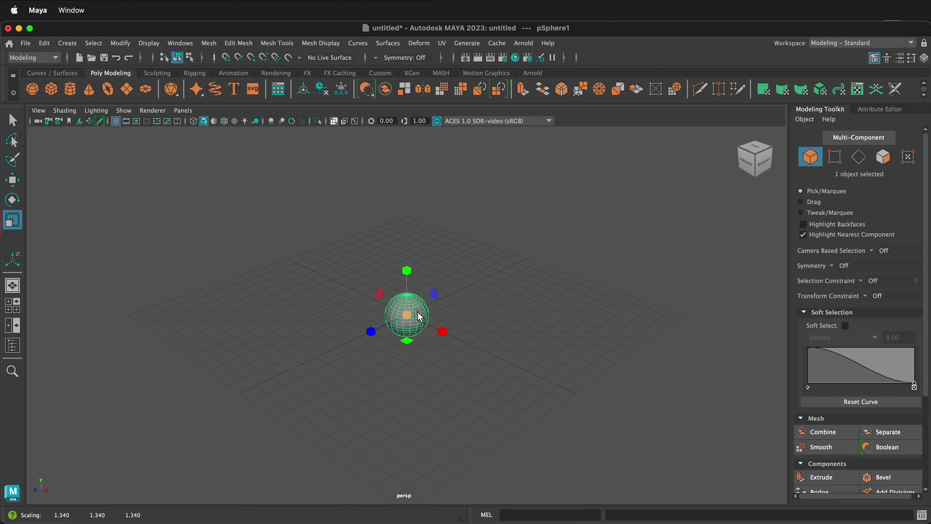
{"action": "scroll", "coordinate": [396, 303], "scroll_direction": "up", "scroll_amount": 5}
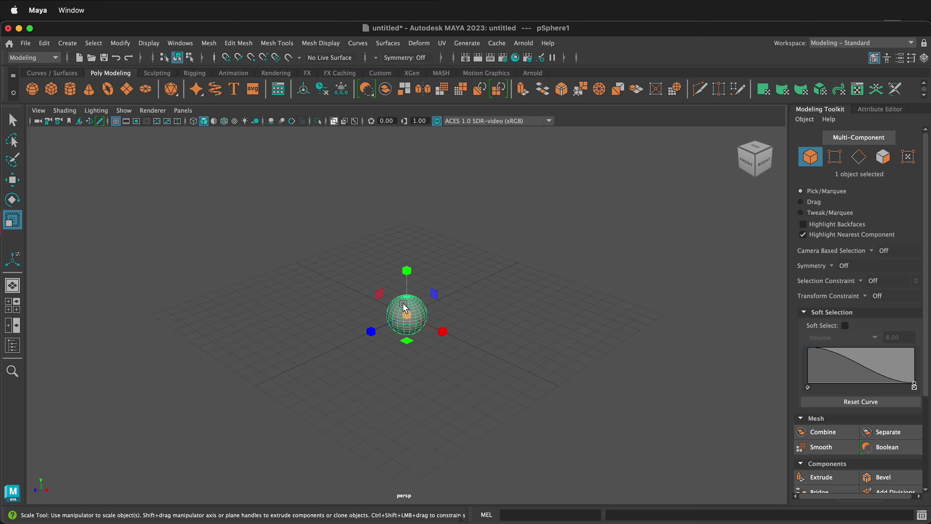
- Enable volume soft selection for the sphere's vertices and set its falloff radius to 1.00
{"action": "right_click_drag", "start_coordinate": [386, 294], "coordinate": [343, 255]}
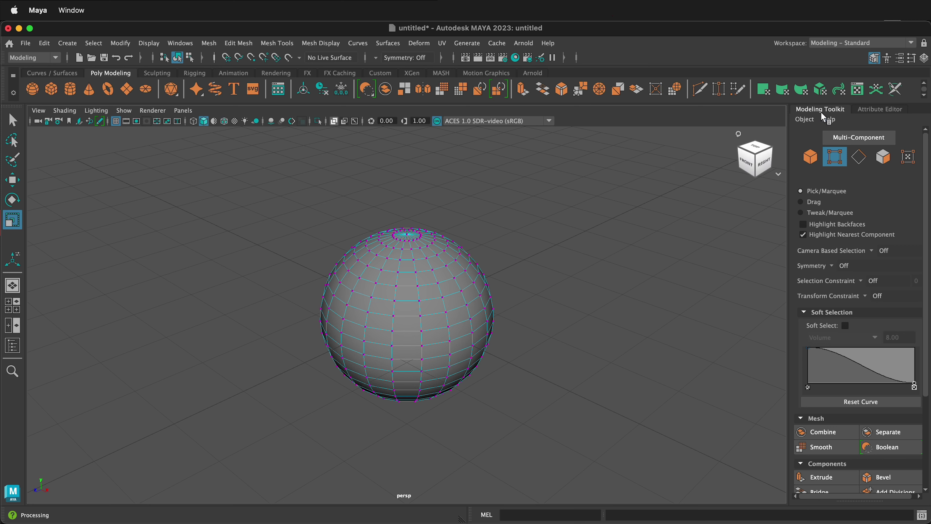
{"action": "left_click", "coordinate": [845, 326]}
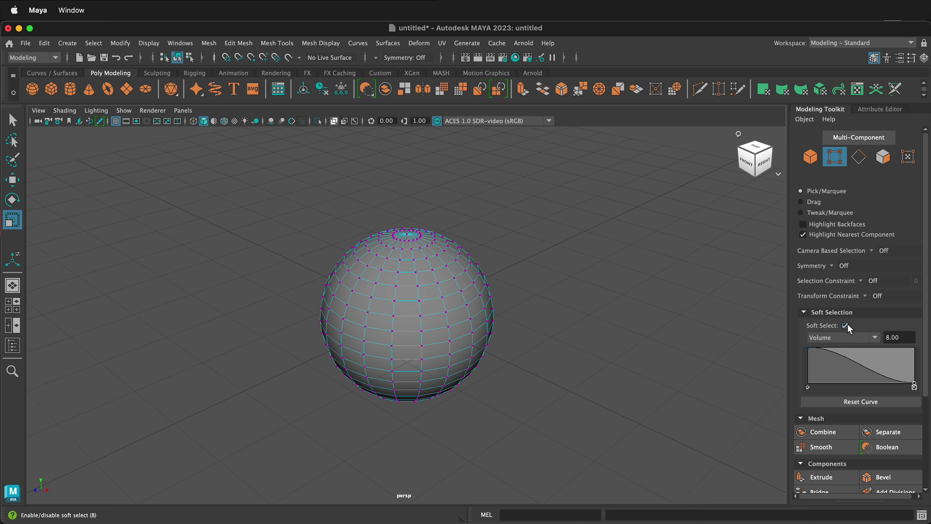
{"action": "left_click", "coordinate": [415, 284]}
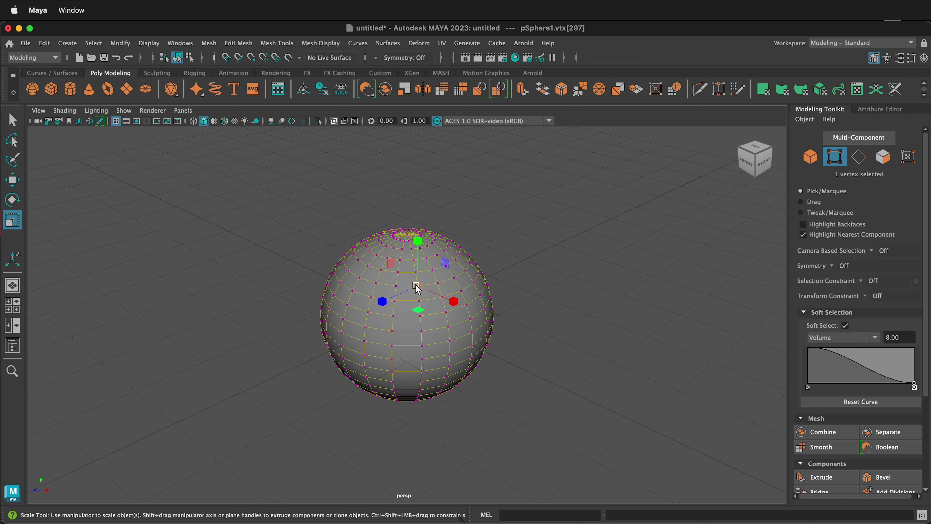
{"action": "left_click_drag", "start_coordinate": [891, 338], "coordinate": [887, 338]}
{"action": "type", "text": "2"}
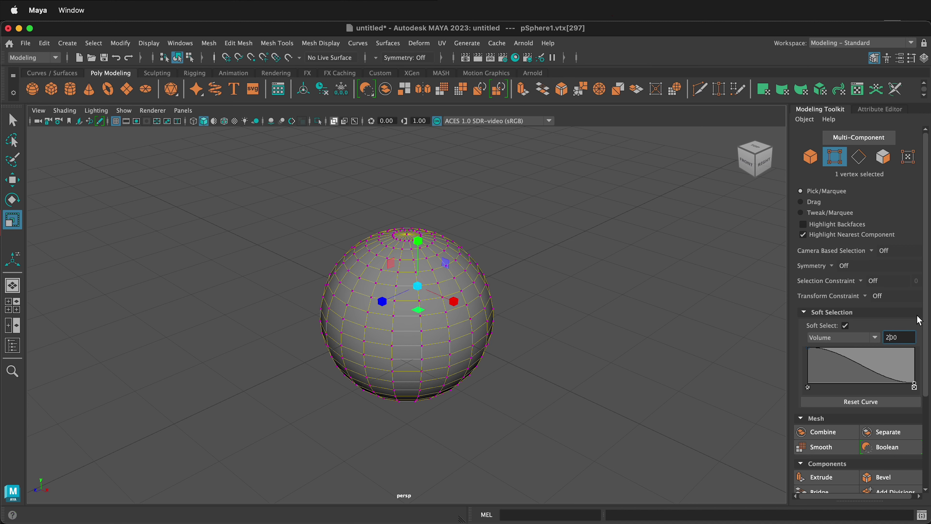
{"action": "left_click", "coordinate": [546, 343]}
{"action": "left_click", "coordinate": [403, 270]}
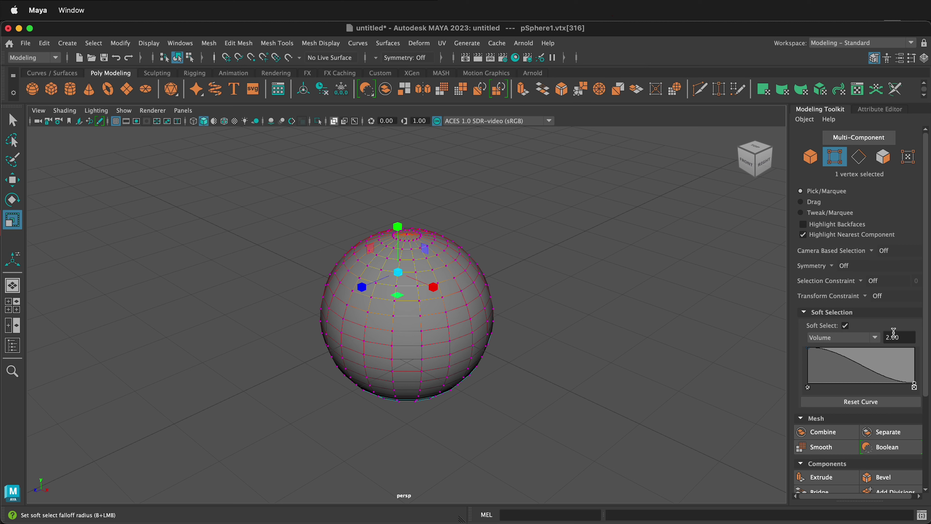
{"action": "left_click", "coordinate": [886, 337]}
{"action": "key", "text": "Return"}
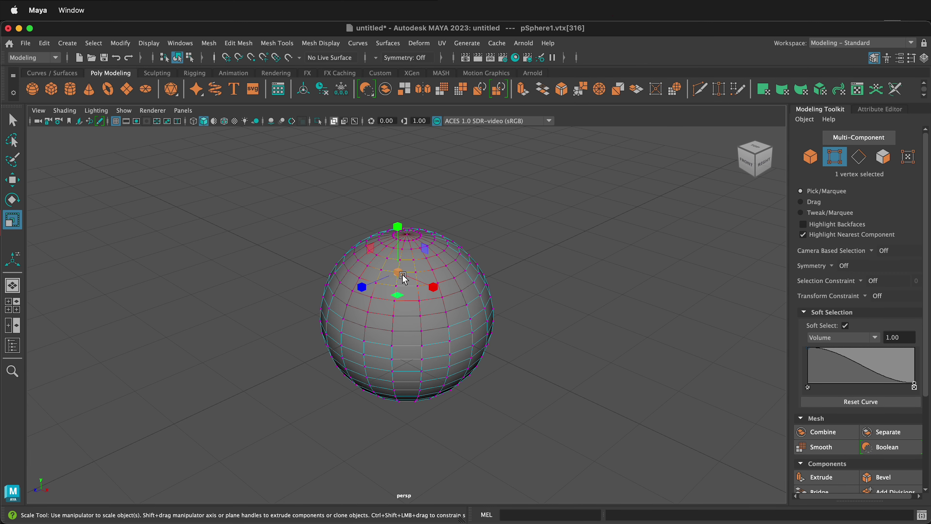
- Select four scattered vertices around the sphere and scale them slightly inward to make its surface uneven
{"action": "scroll", "coordinate": [397, 275], "scroll_direction": "up", "scroll_amount": 3}
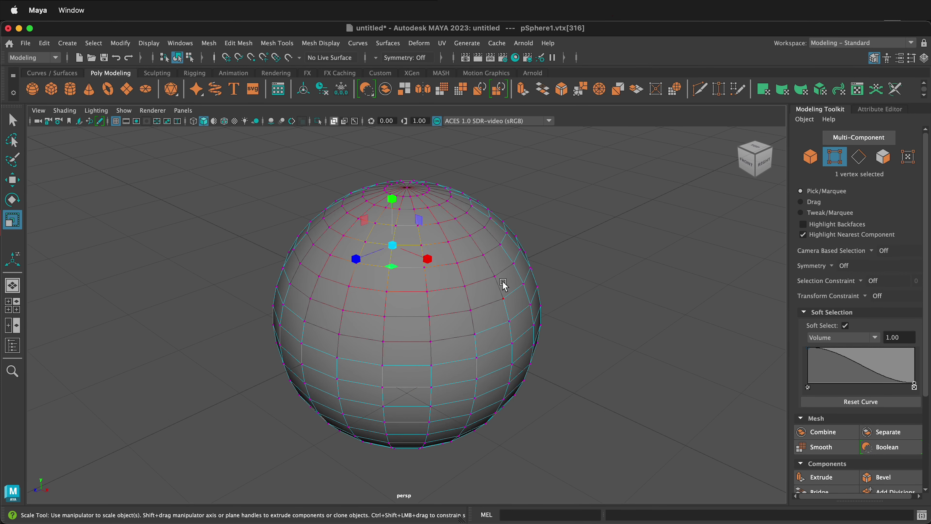
{"action": "left_click", "coordinate": [384, 421]}
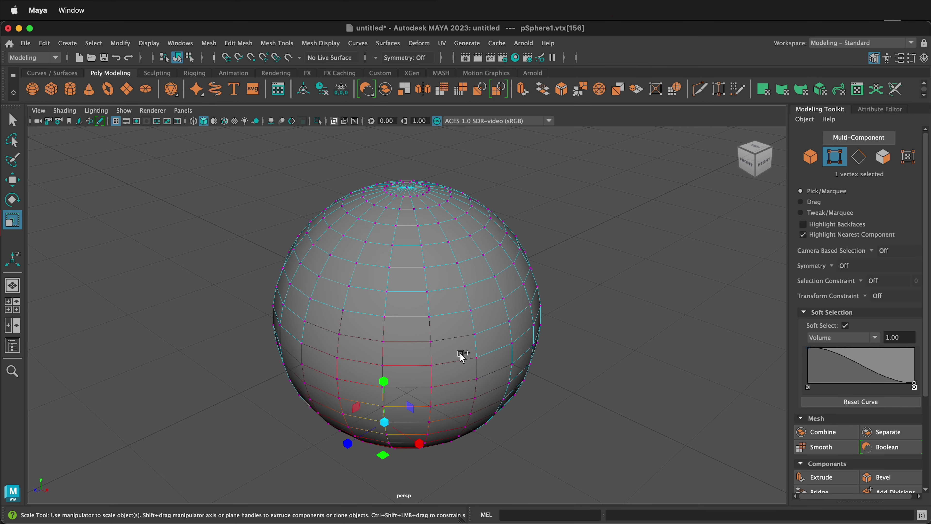
{"action": "left_click_drag", "start_coordinate": [524, 339], "coordinate": [455, 337], "text": "alt"}
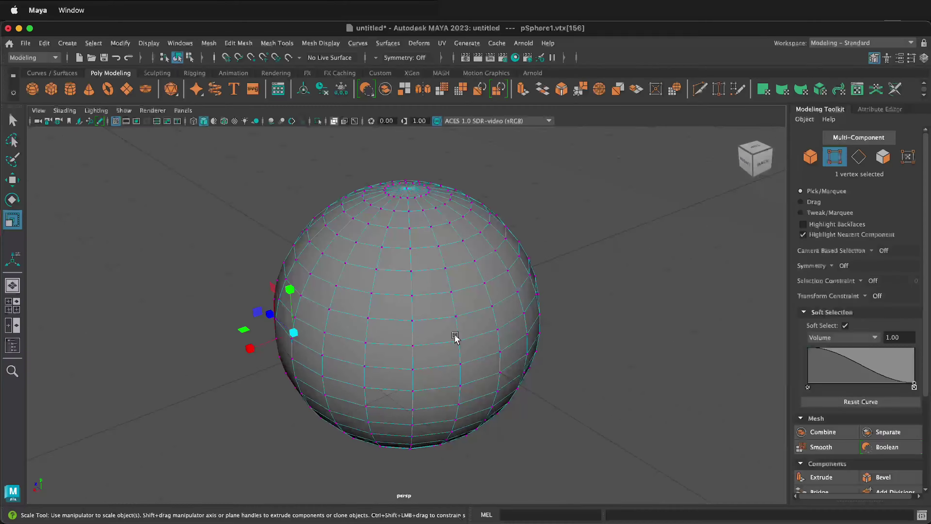
{"action": "left_click", "coordinate": [459, 318], "text": "shift"}
{"action": "left_click_drag", "start_coordinate": [483, 316], "coordinate": [381, 289], "text": "alt"}
{"action": "left_click", "coordinate": [470, 357], "text": "shift"}
{"action": "left_click", "coordinate": [417, 264], "text": "shift"}
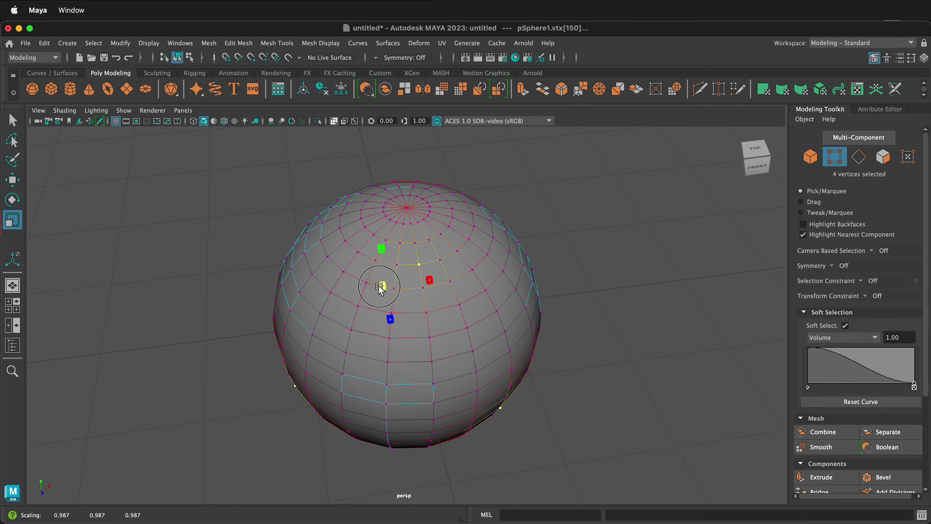
- Pick further groups of spread-out vertices on the other sides of the sphere and scale them slightly to make it more irregular
{"action": "left_click_drag", "start_coordinate": [371, 347], "coordinate": [410, 339], "text": "alt"}
{"action": "left_click", "coordinate": [328, 267]}
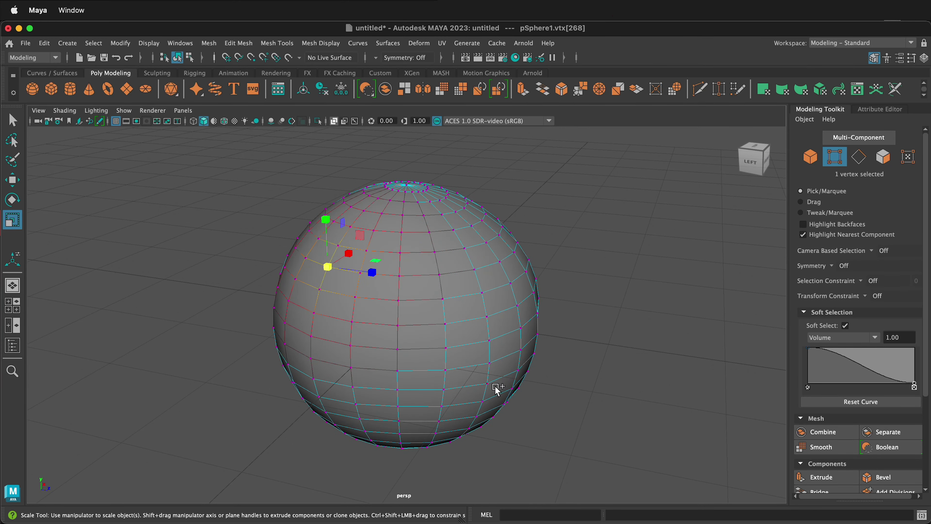
{"action": "left_click", "coordinate": [485, 401], "text": "shift"}
{"action": "left_click_drag", "start_coordinate": [509, 308], "coordinate": [463, 331], "text": "alt"}
{"action": "left_click_drag", "start_coordinate": [510, 354], "coordinate": [436, 329], "text": "alt"}
{"action": "left_click", "coordinate": [467, 366], "text": "shift"}
{"action": "left_click", "coordinate": [331, 412]}
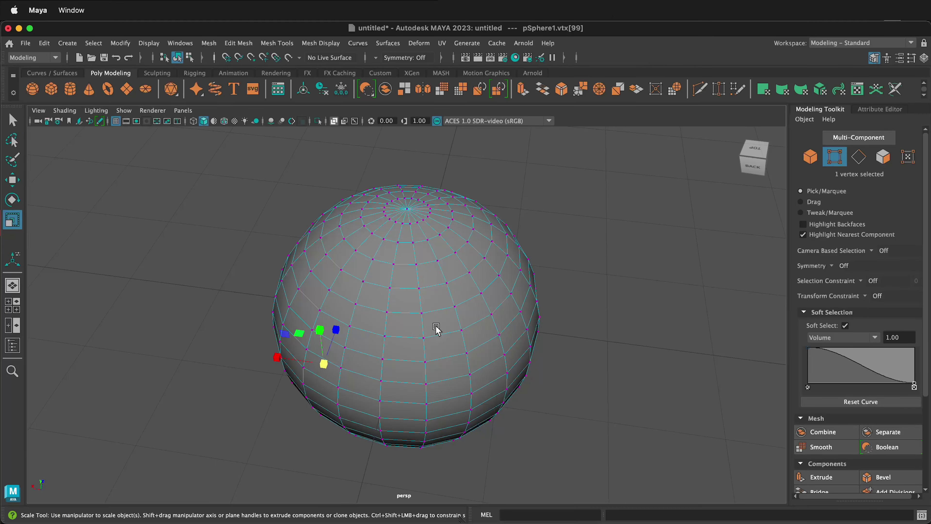
{"action": "left_click_drag", "start_coordinate": [449, 287], "coordinate": [369, 308], "text": "alt"}
{"action": "left_click", "coordinate": [448, 283], "text": "shift"}
{"action": "left_click", "coordinate": [340, 354], "text": "shift"}
{"action": "left_click_drag", "start_coordinate": [339, 353], "coordinate": [434, 349], "text": "alt"}
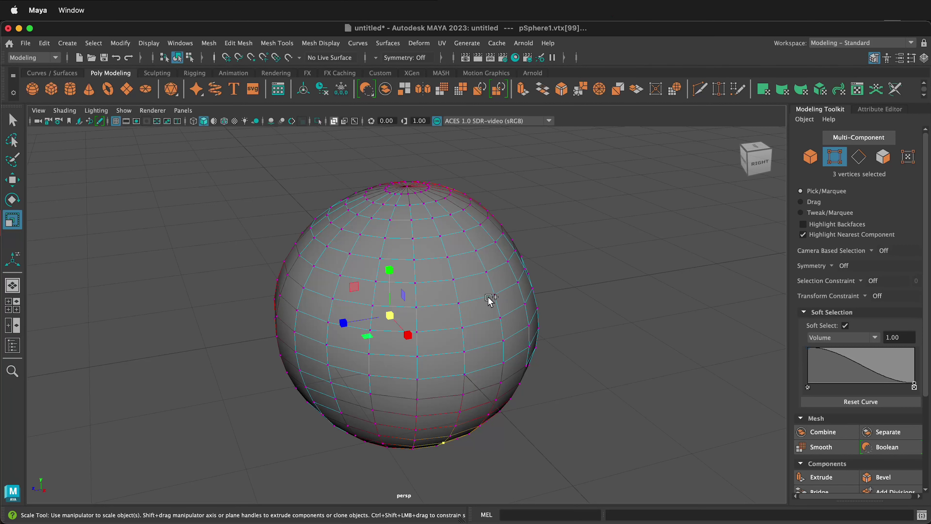
{"action": "left_click", "coordinate": [495, 298], "text": "shift"}
{"action": "left_click_drag", "start_coordinate": [393, 319], "coordinate": [396, 315]}
- Move the sphere's top pole vertex down slightly to start a dimple
{"action": "left_click_drag", "start_coordinate": [487, 262], "coordinate": [484, 271], "text": "alt"}
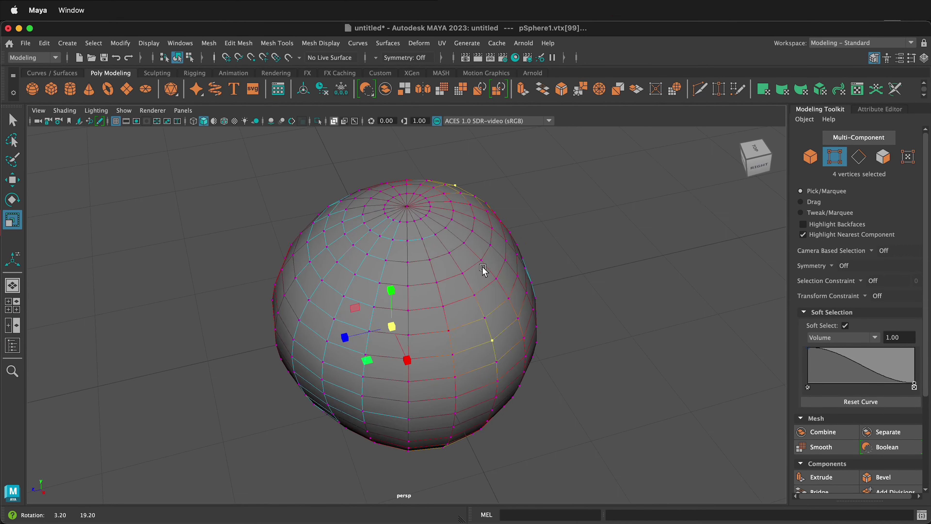
{"action": "left_click", "coordinate": [407, 206]}
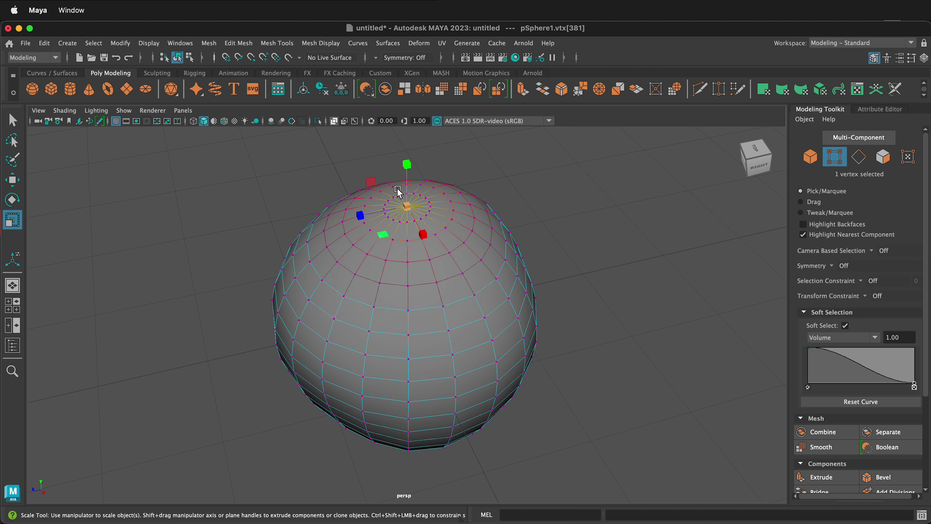
{"action": "key", "text": "w"}
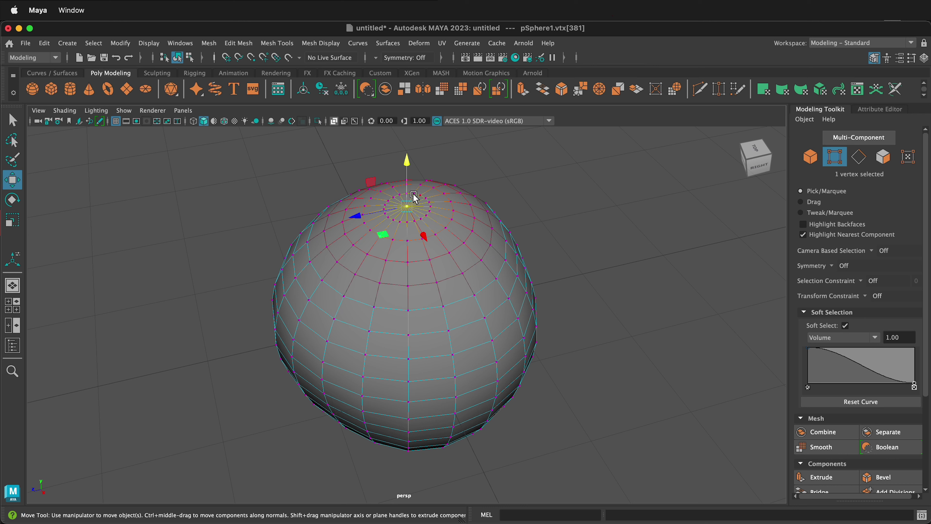
{"action": "left_click_drag", "start_coordinate": [410, 187], "coordinate": [410, 193]}
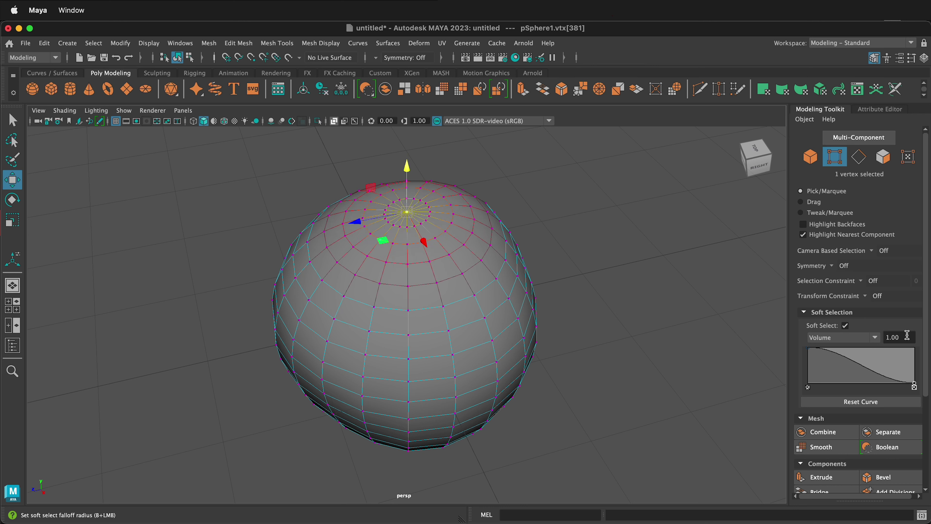
- Set the soft selection falloff radius to 0.50 and push the top pole vertex further down to deepen the dimple
{"action": "double_click", "coordinate": [897, 338]}
{"action": "type", "text": ".5"}
{"action": "key", "text": "Return"}
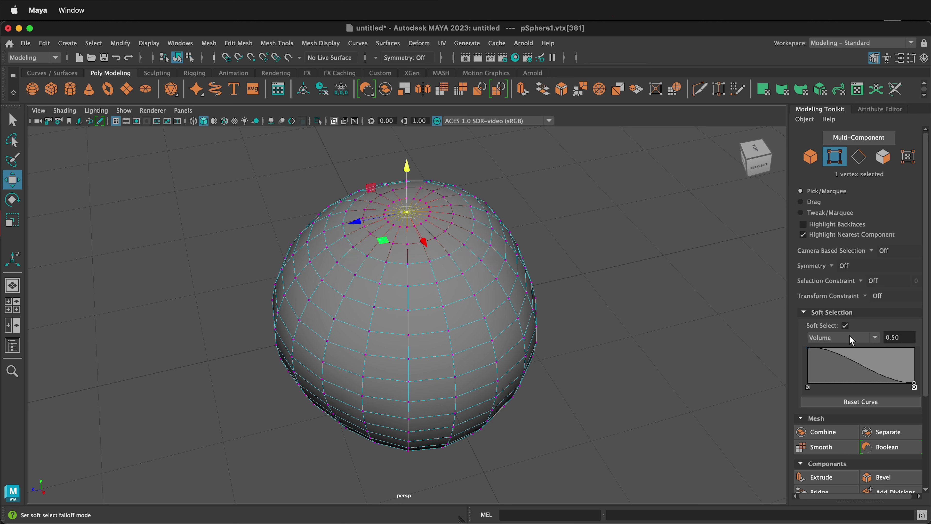
{"action": "left_click_drag", "start_coordinate": [406, 177], "coordinate": [407, 184]}
- Move the sphere's bottom pole vertex up slightly to dent the underside
{"action": "left_click_drag", "start_coordinate": [443, 331], "coordinate": [436, 294], "text": "alt"}
{"action": "left_click", "coordinate": [406, 417]}
{"action": "mouse_move", "coordinate": [410, 378]}
{"action": "left_mouse_down"}
{"action": "mouse_move", "coordinate": [409, 387]}
{"action": "mouse_move", "coordinate": [395, 339]}
{"action": "mouse_move", "coordinate": [412, 369]}
{"action": "left_mouse_up"}
- Switch the sphere to edge selection and turn off soft selection
{"action": "scroll", "coordinate": [444, 202], "scroll_direction": "up", "scroll_amount": 5}
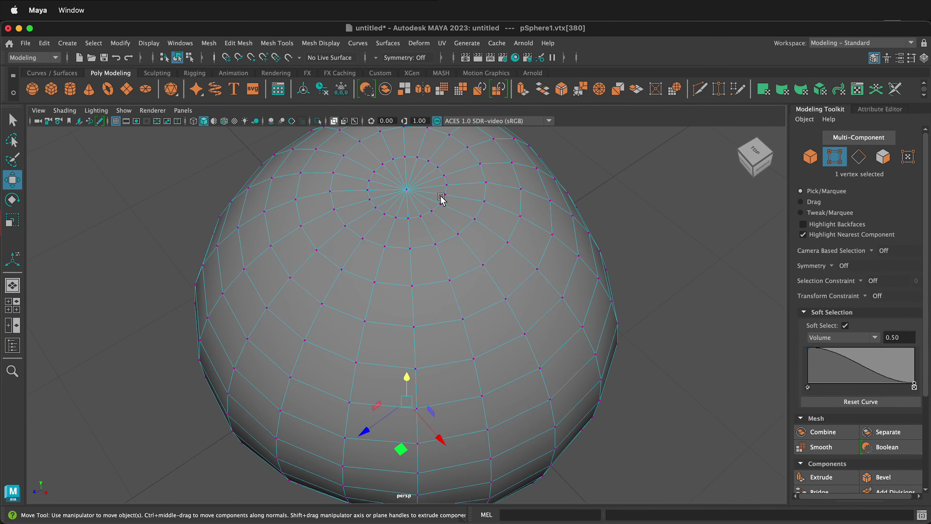
{"action": "right_click", "coordinate": [424, 204]}
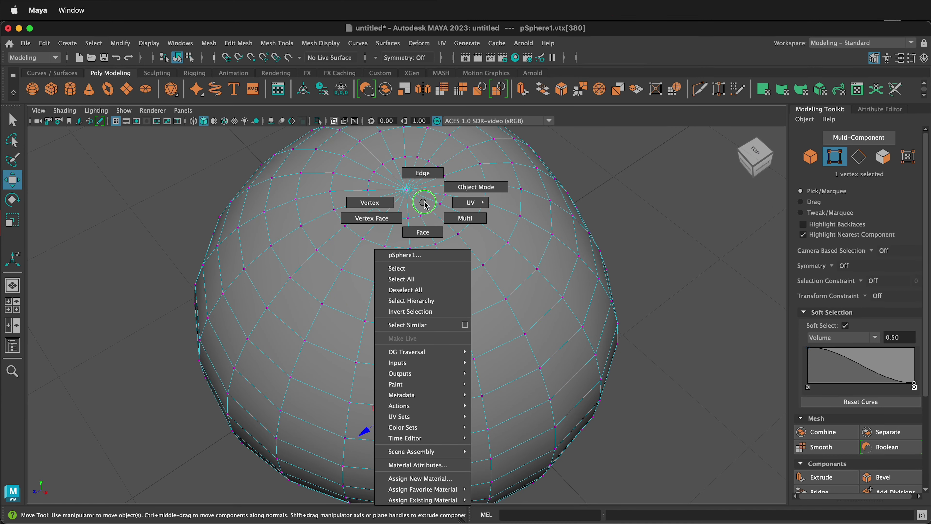
{"action": "left_click", "coordinate": [423, 172]}
{"action": "scroll", "coordinate": [407, 183], "scroll_direction": "up", "scroll_amount": 3}
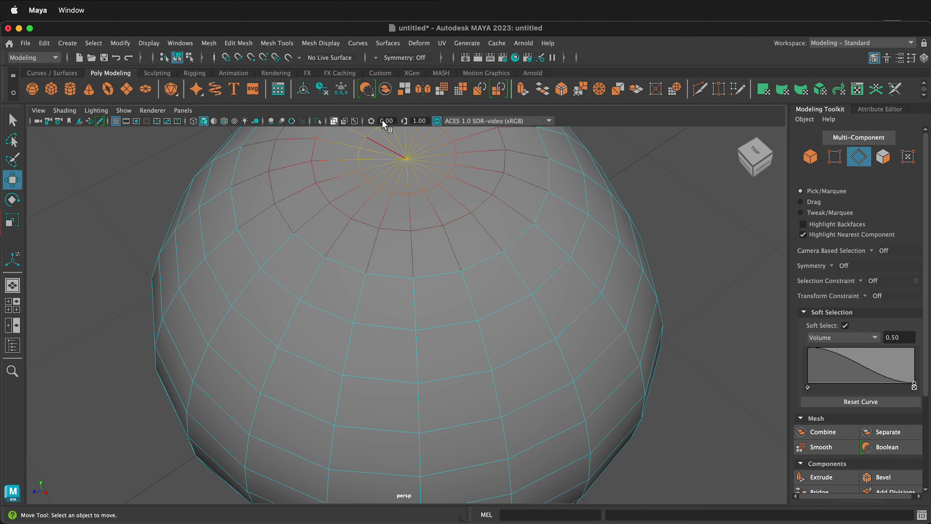
{"action": "left_click", "coordinate": [845, 325]}
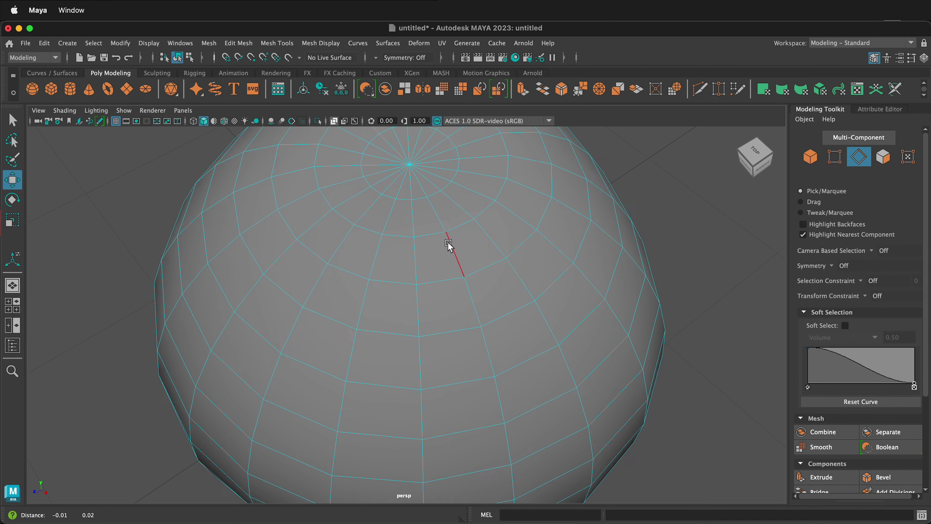
- Select every other radial spoke, two edges long, around the far half of the sphere's top pole
{"action": "left_click_drag", "start_coordinate": [449, 245], "coordinate": [438, 323], "text": "alt"}
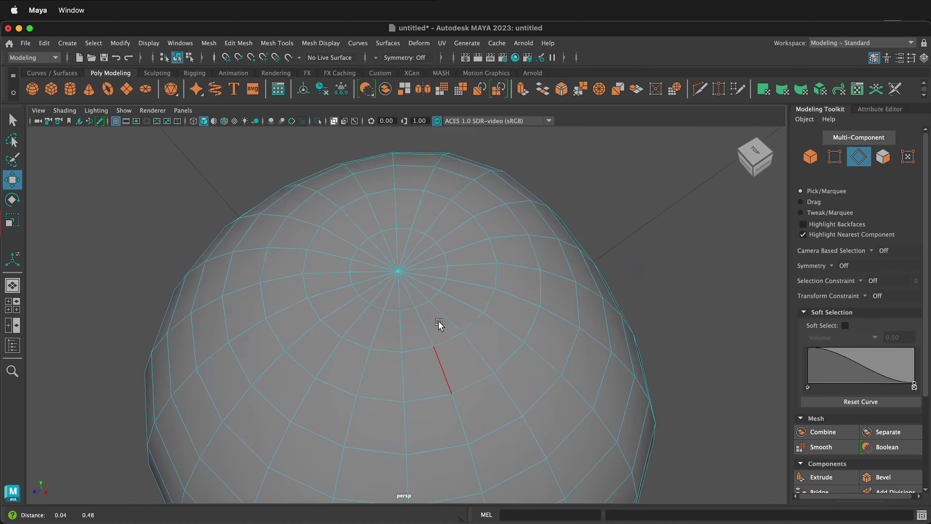
{"action": "left_click", "coordinate": [390, 252]}
{"action": "left_click", "coordinate": [371, 213], "text": "shift"}
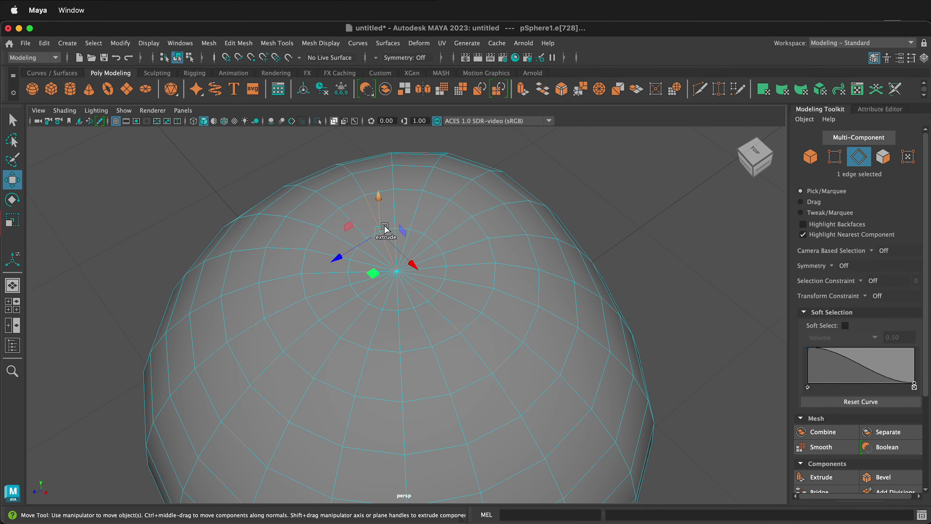
{"action": "double_click", "coordinate": [409, 241], "text": "shift"}
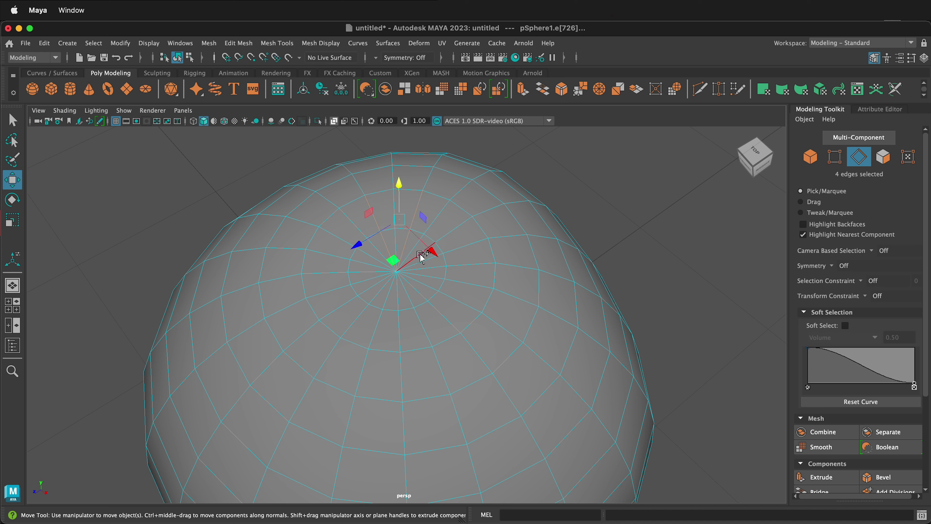
{"action": "left_click", "coordinate": [471, 266], "text": "shift"}
{"action": "double_click", "coordinate": [433, 267], "text": "shift"}
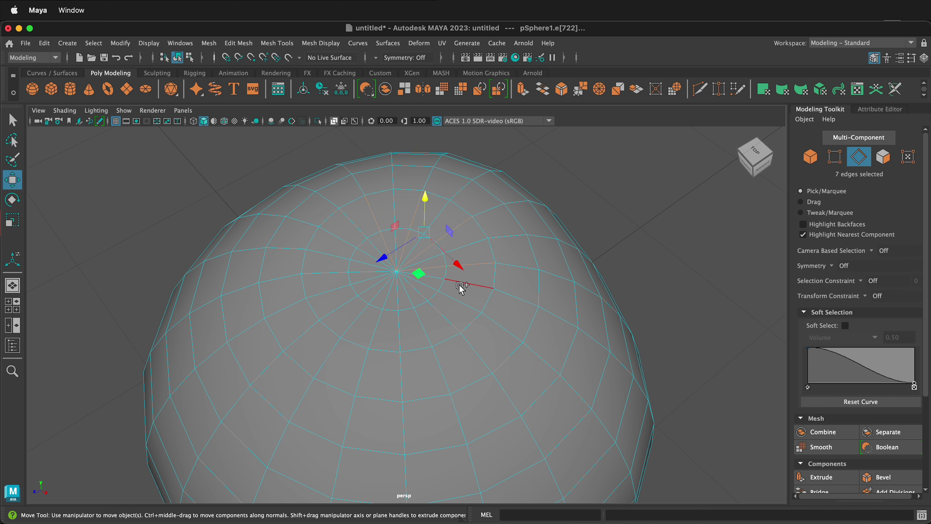
{"action": "double_click", "coordinate": [462, 309], "text": "shift"}
{"action": "left_click", "coordinate": [420, 285], "text": "shift"}
- Add the remaining alternate two-edge spokes around the top pole to the edge selection
{"action": "left_click", "coordinate": [409, 296], "text": "shift"}
{"action": "left_click", "coordinate": [422, 316], "text": "shift"}
{"action": "left_click", "coordinate": [381, 315], "text": "shift"}
{"action": "left_click", "coordinate": [371, 294], "text": "shift"}
{"action": "left_click", "coordinate": [371, 294], "text": "shift"}
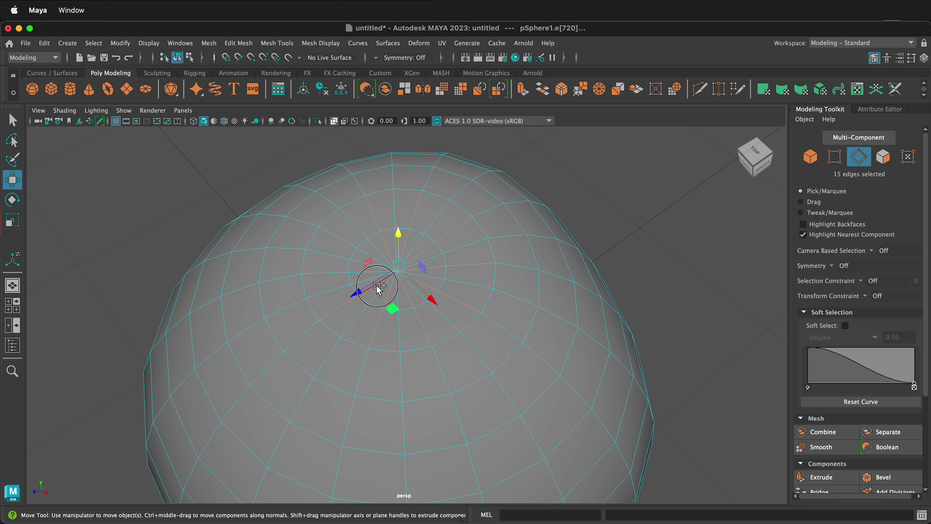
{"action": "left_click", "coordinate": [337, 275], "text": "shift"}
{"action": "left_click", "coordinate": [364, 271], "text": "shift"}
{"action": "left_click", "coordinate": [332, 237], "text": "shift"}
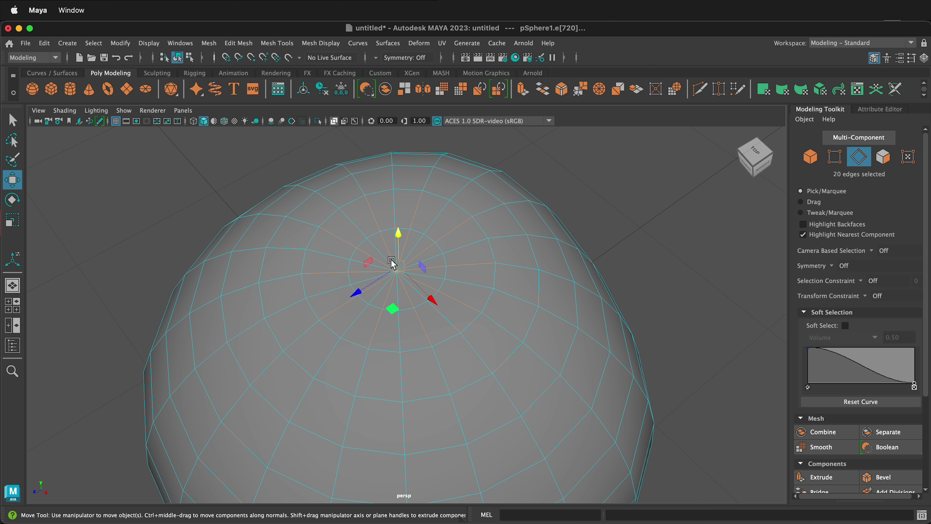
- Move the selected spokes down slightly to form creases around the top dimple and show the sphere in smooth preview
{"action": "left_click_drag", "start_coordinate": [380, 308], "coordinate": [354, 196], "text": "alt"}
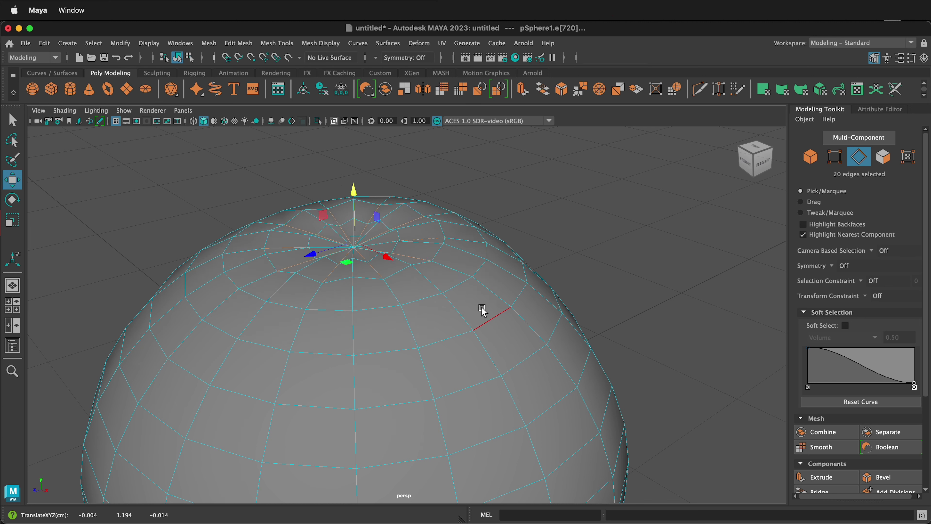
{"action": "key", "text": "3"}
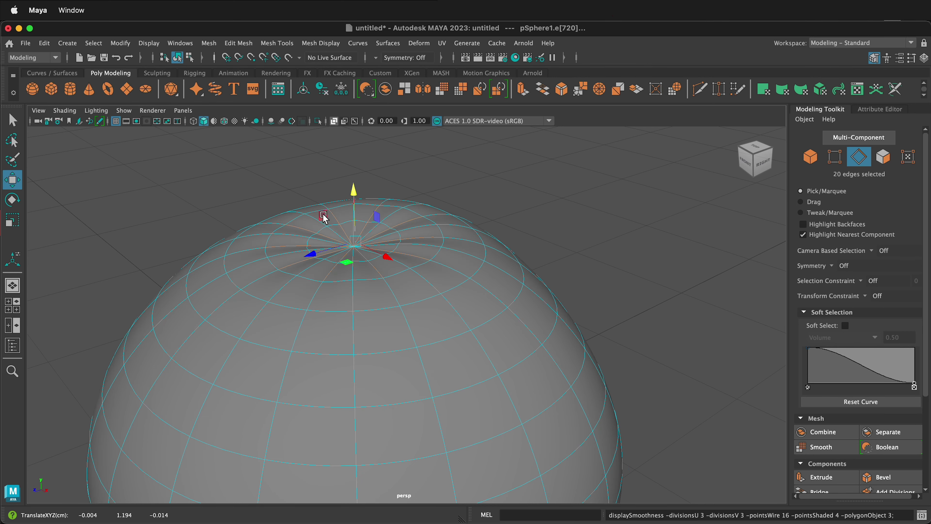
{"action": "mouse_move", "coordinate": [422, 285]}
{"action": "left_mouse_down", "text": "alt"}
{"action": "mouse_move", "coordinate": [449, 285]}
{"action": "mouse_move", "coordinate": [424, 289]}
{"action": "left_mouse_up", "text": "alt"}
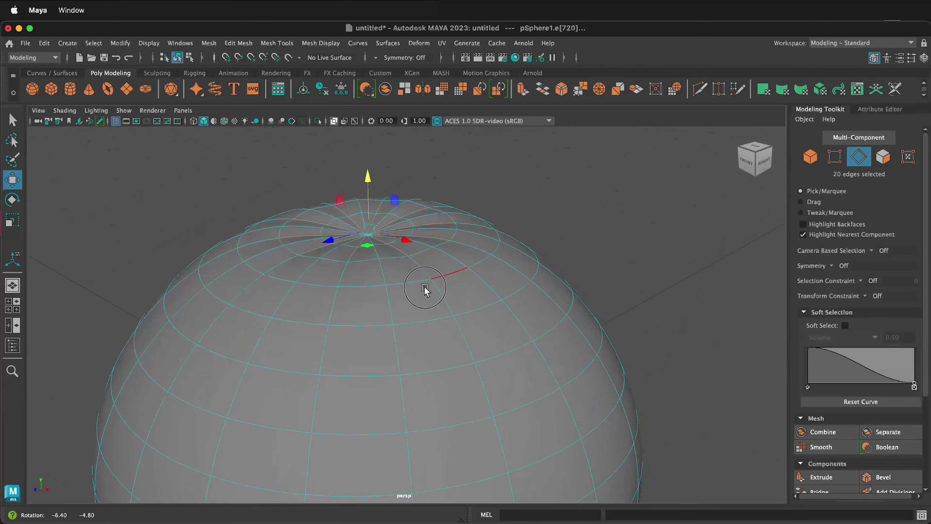
{"action": "scroll", "coordinate": [424, 273], "scroll_direction": "down", "scroll_amount": 3}
{"action": "scroll", "coordinate": [424, 273], "scroll_direction": "down", "scroll_amount": 2}
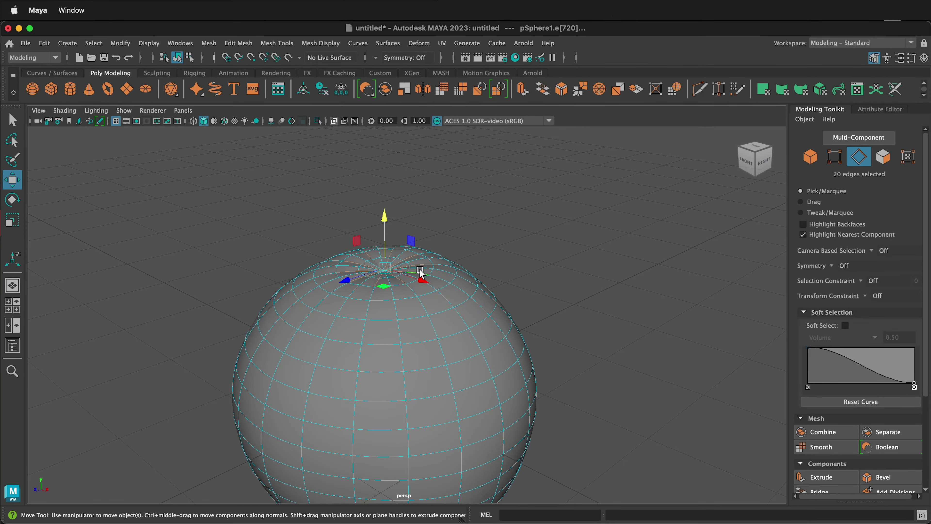
- Return the sphere to object mode and deselect it
{"action": "right_click_drag", "start_coordinate": [416, 246], "coordinate": [442, 229]}
{"action": "middle_click_drag", "start_coordinate": [396, 323], "coordinate": [430, 253], "text": "alt"}
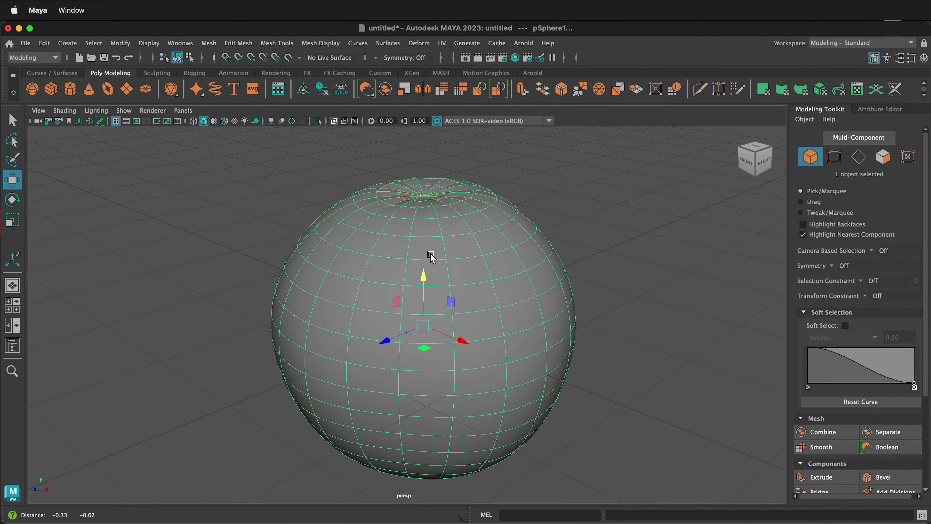
{"action": "left_click_drag", "start_coordinate": [430, 253], "coordinate": [389, 258], "text": "alt"}
{"action": "left_click", "coordinate": [261, 258]}
{"action": "middle_click_drag", "start_coordinate": [410, 348], "coordinate": [409, 286], "text": "alt"}
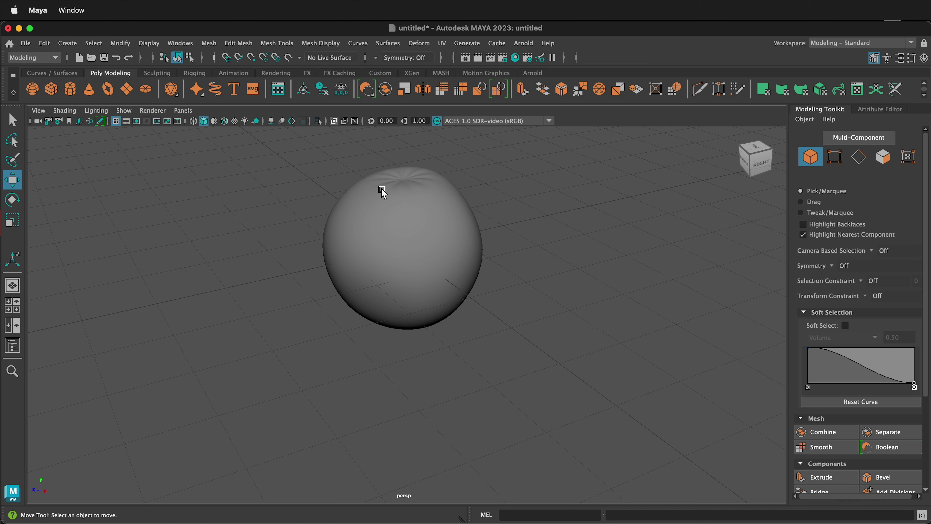
- Assign a new Arnold aiStandardSurface material to the sphere
{"action": "right_click_drag", "start_coordinate": [387, 188], "coordinate": [398, 465]}
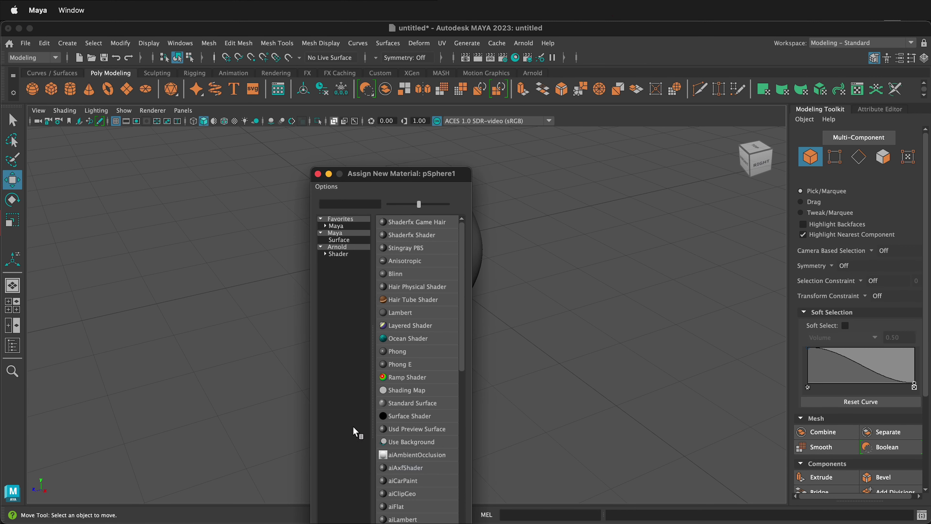
{"action": "left_click", "coordinate": [339, 254]}
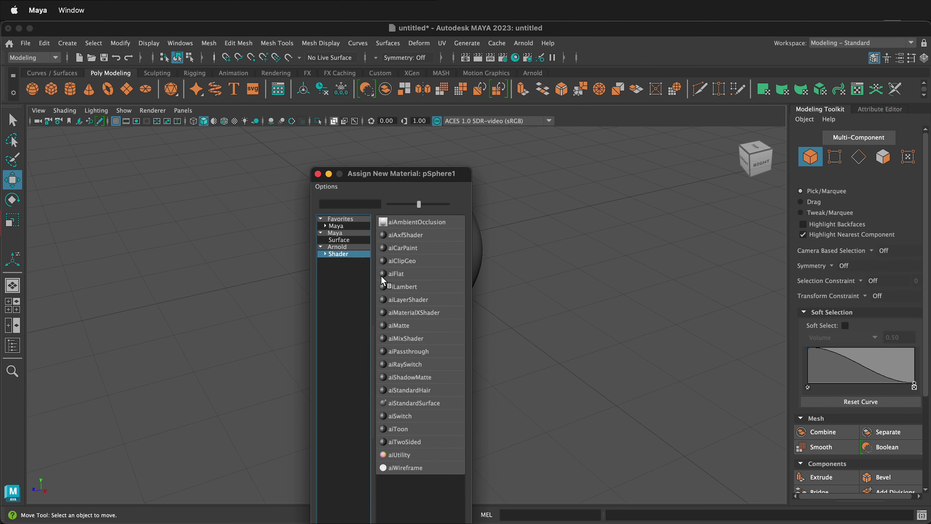
{"action": "left_click", "coordinate": [429, 405]}
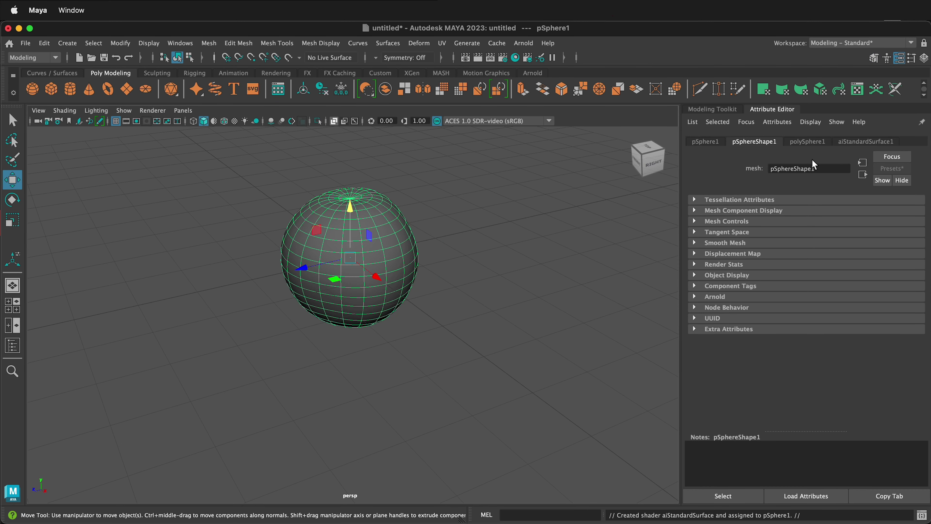
- Rename the sphere's material to orangepeelprocudureShader and set its base color to the yellow-orange swatch from the color history
{"action": "left_click", "coordinate": [858, 144]}
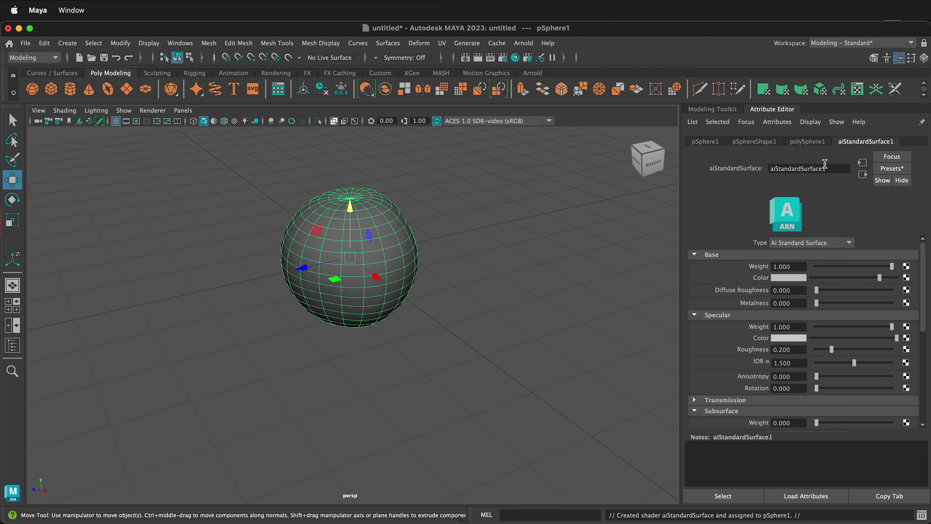
{"action": "double_click", "coordinate": [838, 168]}
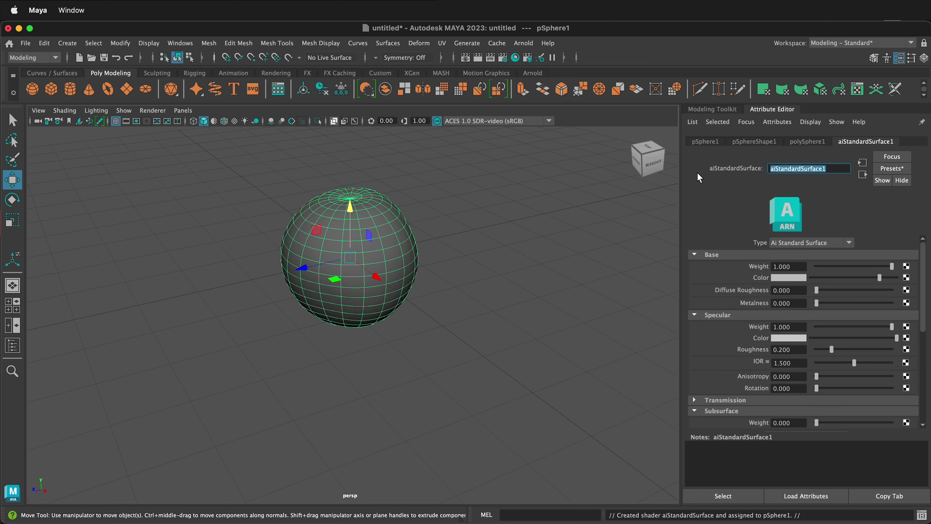
{"action": "type", "text": "orangepea"}
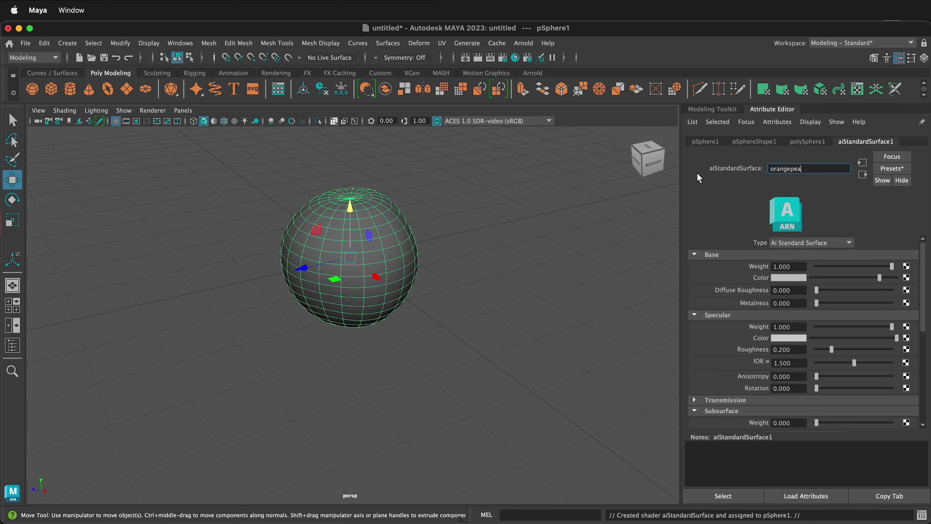
{"action": "key", "text": "BackSpace"}
{"action": "type", "text": "elprocudureShader"}
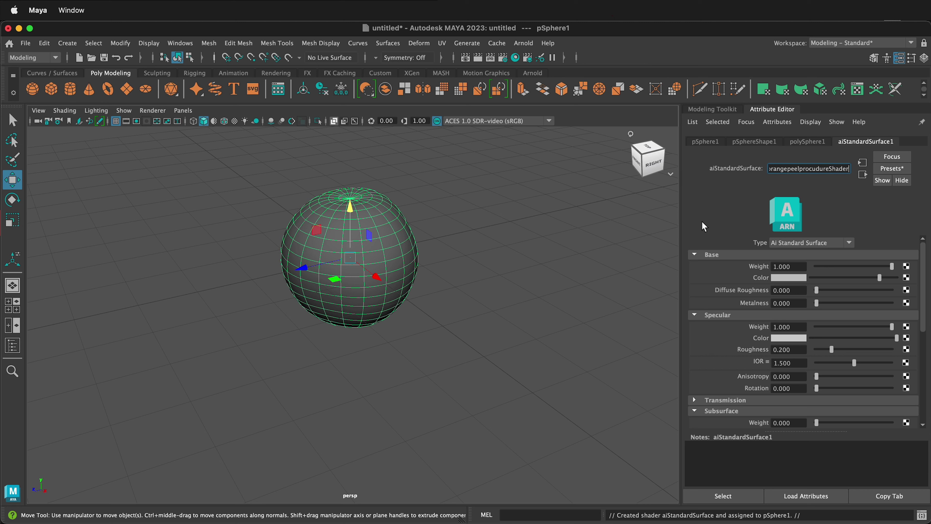
{"action": "left_click", "coordinate": [794, 277]}
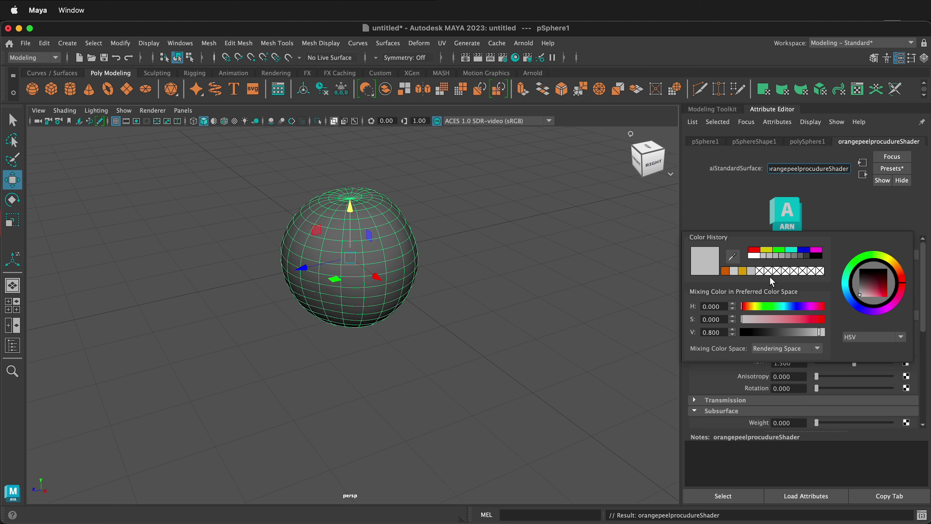
{"action": "left_click", "coordinate": [743, 272]}
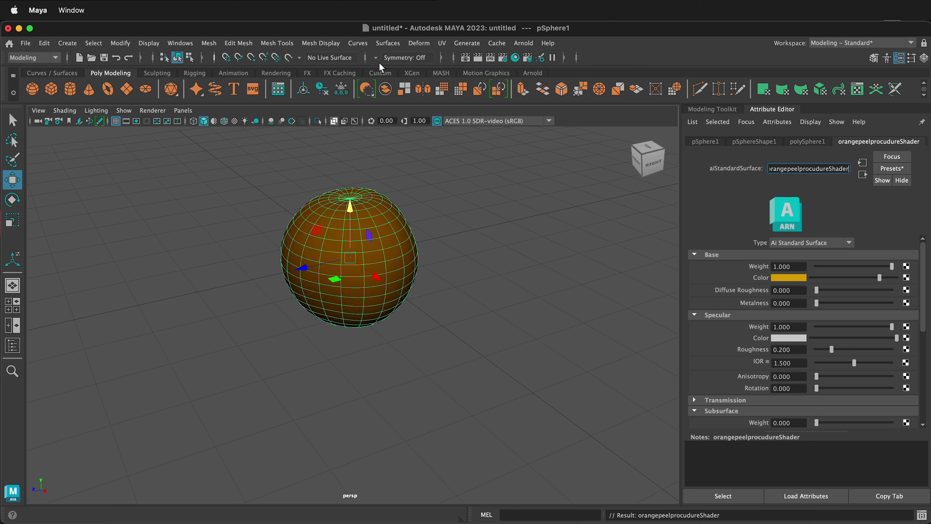
- Create an Arnold area light and raise it about 1.63 cm to the top of the sphere
{"action": "left_click", "coordinate": [534, 73]}
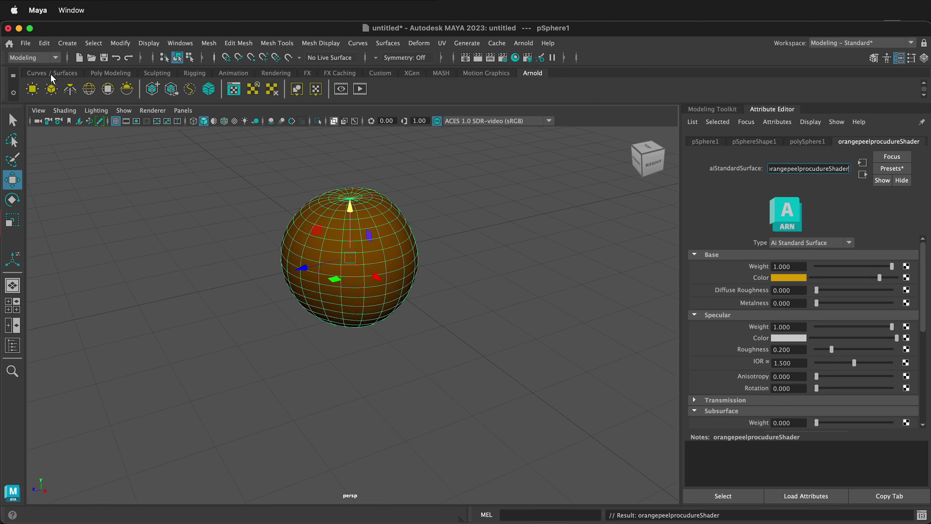
{"action": "left_click", "coordinate": [32, 89]}
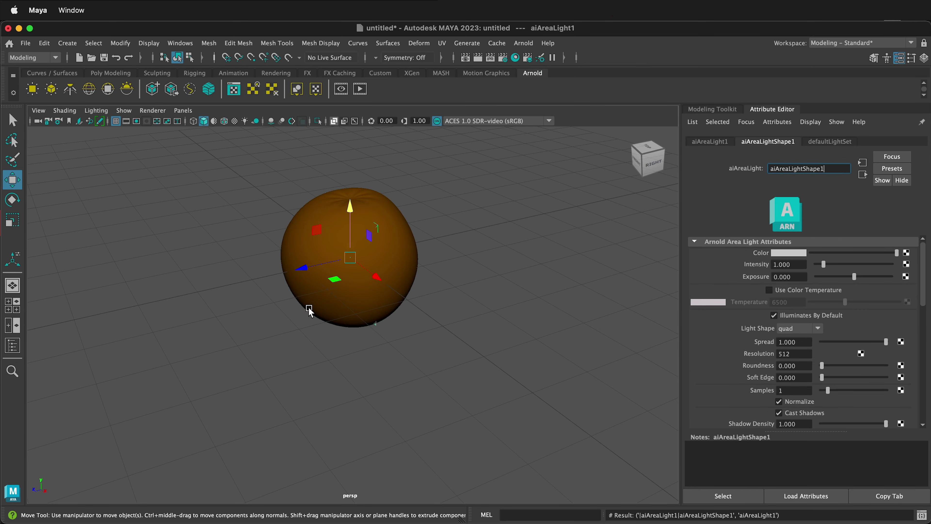
{"action": "type", "text": "w"}
{"action": "left_click_drag", "start_coordinate": [353, 242], "coordinate": [353, 157]}
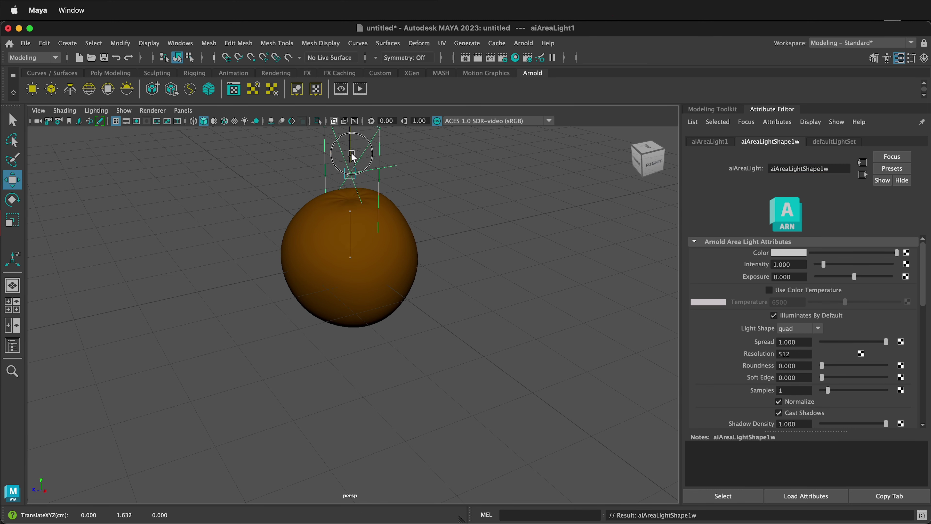
{"action": "scroll", "coordinate": [369, 398], "scroll_direction": "down", "scroll_amount": 2}
{"action": "left_click_drag", "start_coordinate": [396, 262], "coordinate": [374, 337], "text": "alt"}
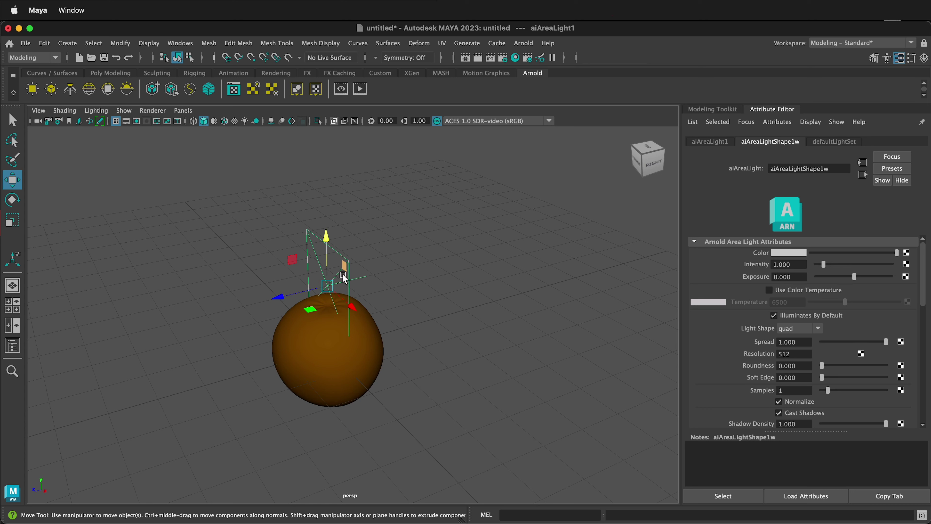
- Rotate the area light to face straight down and raise it to about 2.97 cm above the origin
{"action": "key", "text": "e"}
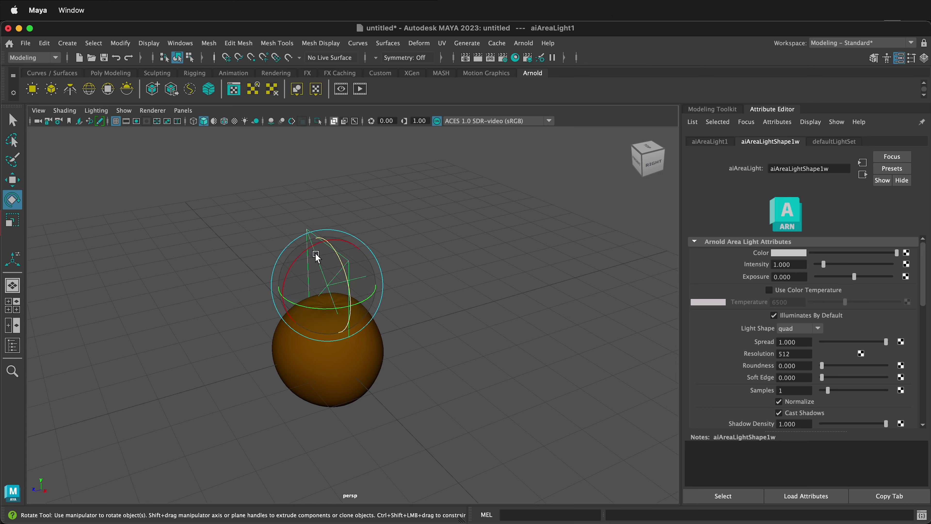
{"action": "left_click_drag", "start_coordinate": [300, 248], "coordinate": [323, 206]}
{"action": "key", "text": "w"}
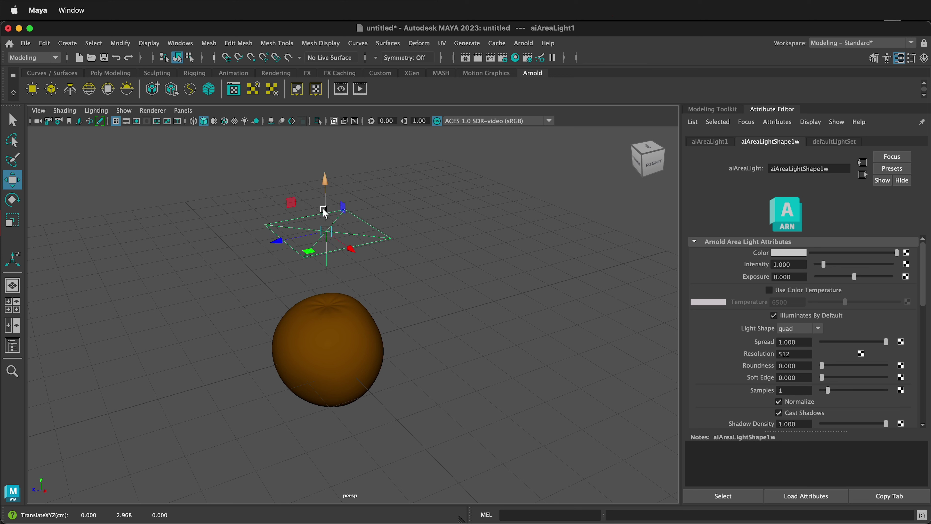
- Scale the area light to about 4.05 in Y and 1.54 in X, and raise it slightly higher
{"action": "key", "text": "r"}
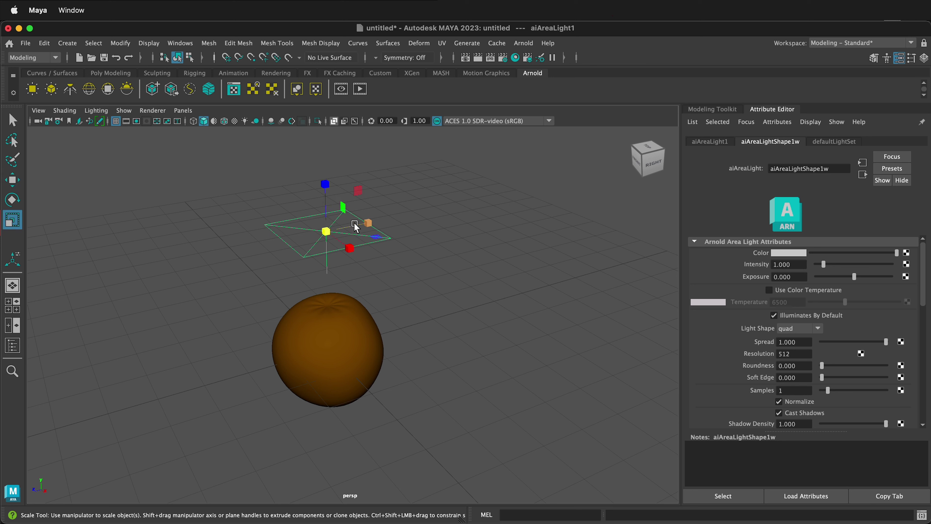
{"action": "left_click_drag", "start_coordinate": [358, 227], "coordinate": [489, 185]}
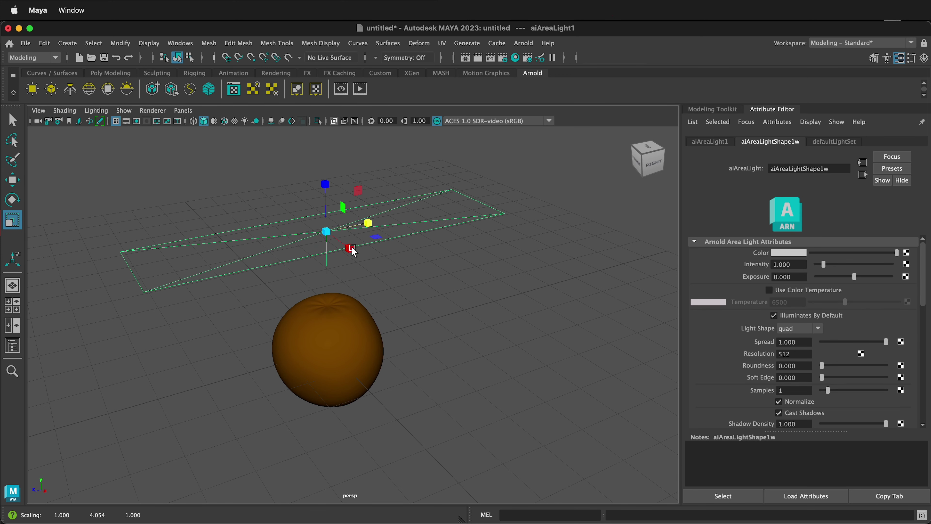
{"action": "left_click_drag", "start_coordinate": [348, 251], "coordinate": [363, 258]}
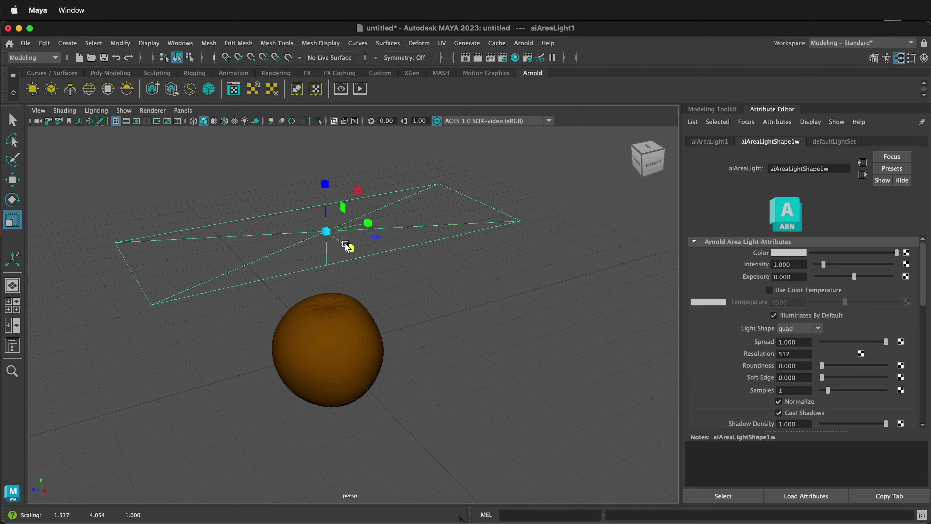
{"action": "key", "text": "w"}
{"action": "left_click_drag", "start_coordinate": [328, 209], "coordinate": [326, 169]}
- Create a camera, move it out along the positive X side of the sphere, and rotate it to face the sphere
{"action": "left_click_drag", "start_coordinate": [416, 343], "coordinate": [383, 345], "text": "alt"}
{"action": "key", "text": "a"}
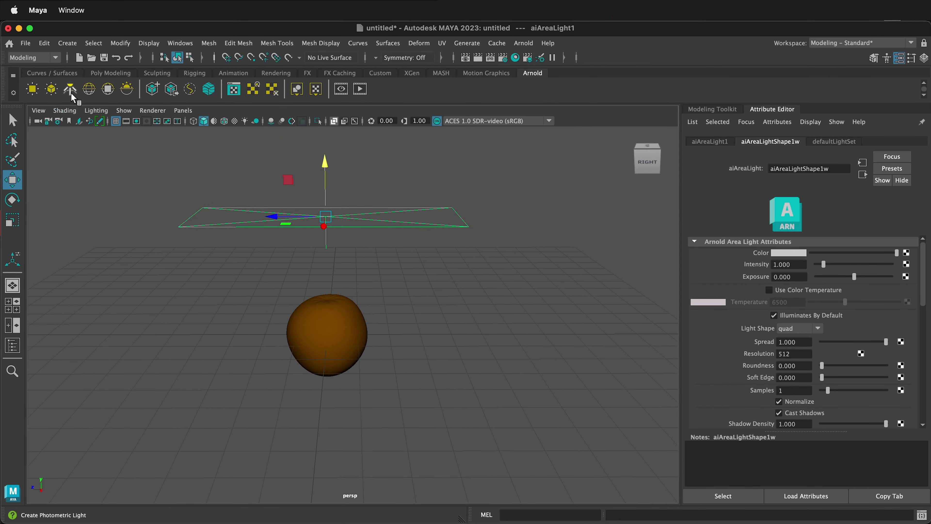
{"action": "left_click", "coordinate": [68, 42]}
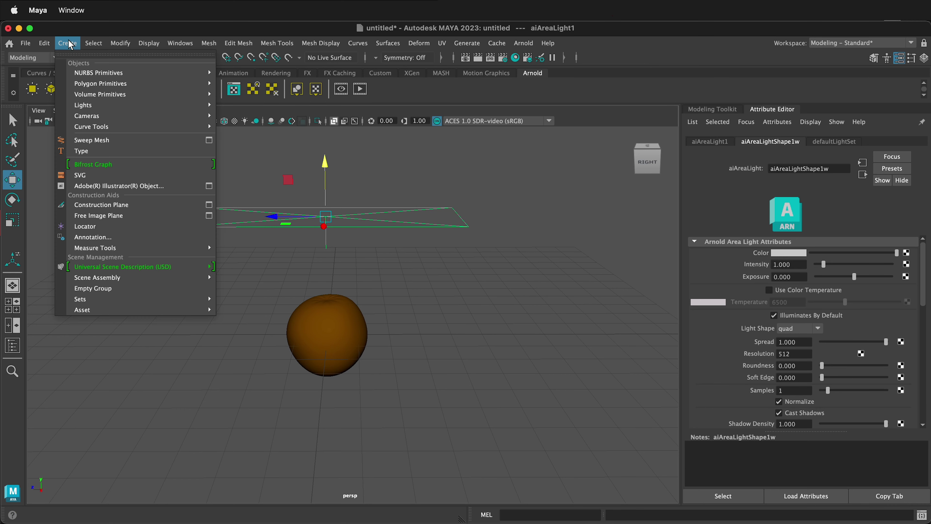
{"action": "mouse_move", "coordinate": [93, 122]}
{"action": "left_click", "coordinate": [250, 116]}
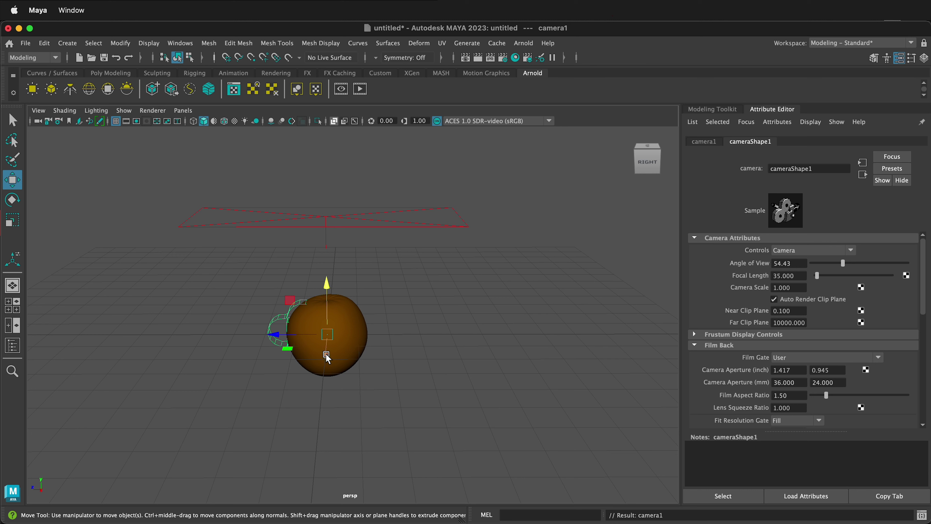
{"action": "left_click_drag", "start_coordinate": [326, 355], "coordinate": [345, 454]}
{"action": "key", "text": "e"}
{"action": "scroll", "coordinate": [345, 418], "scroll_direction": "down", "scroll_amount": 2}
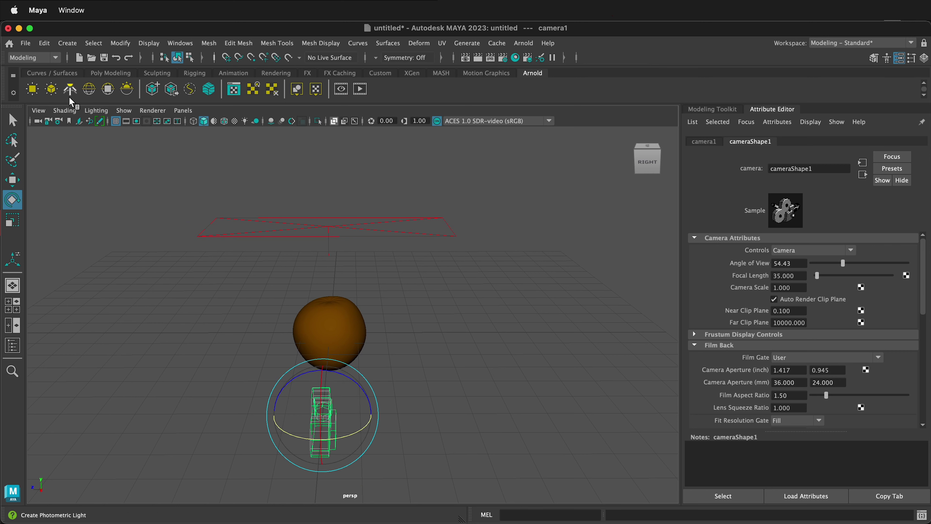
- Look through camera1 with the resolution gate on and frame the whole orange in the middle of the shot
{"action": "right_click", "coordinate": [37, 121]}
{"action": "left_click", "coordinate": [53, 132]}
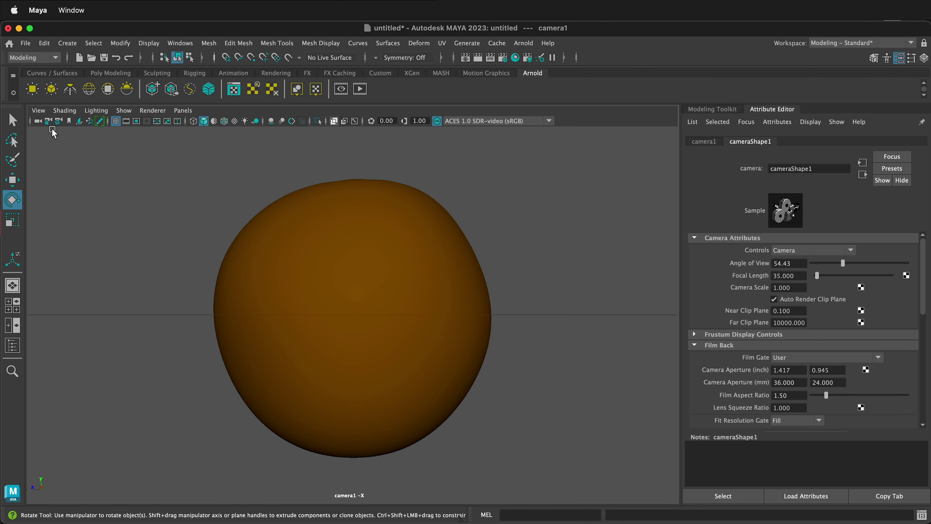
{"action": "scroll", "coordinate": [336, 363], "scroll_direction": "down", "scroll_amount": 5}
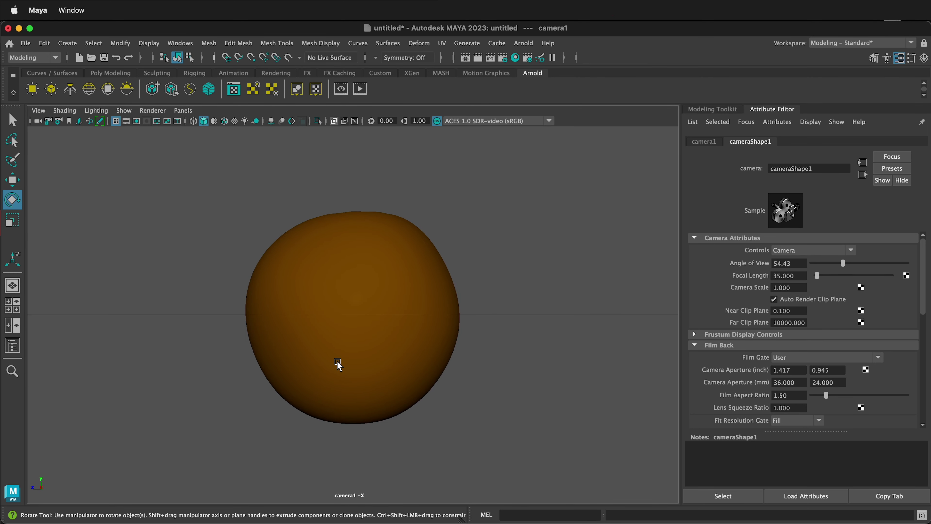
{"action": "left_click_drag", "start_coordinate": [393, 319], "coordinate": [389, 329], "text": "alt"}
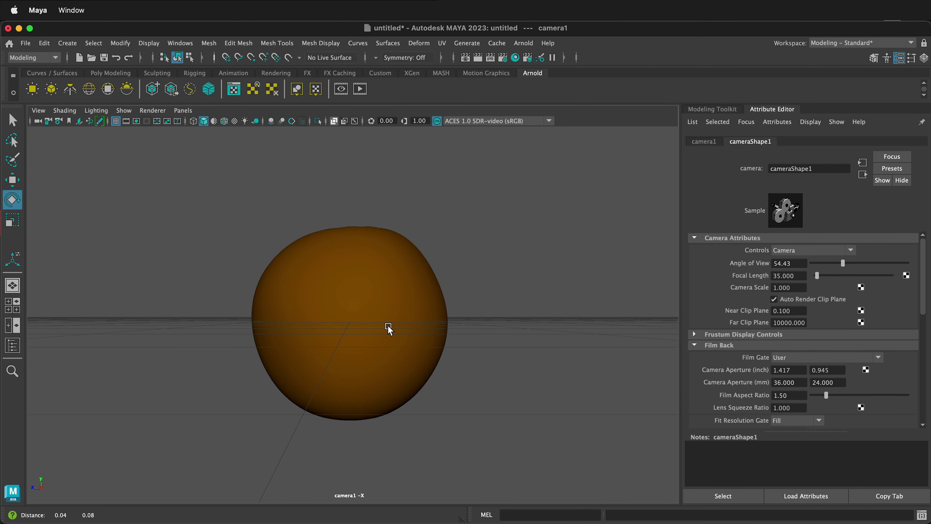
{"action": "left_click", "coordinate": [136, 121]}
{"action": "scroll", "coordinate": [409, 258], "scroll_direction": "up", "scroll_amount": 3}
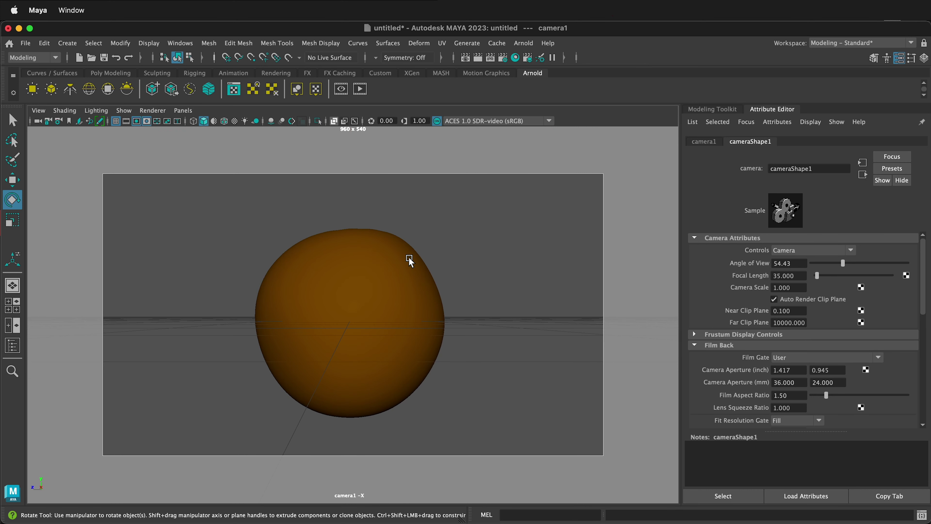
{"action": "left_click_drag", "start_coordinate": [397, 283], "coordinate": [401, 281], "text": "alt"}
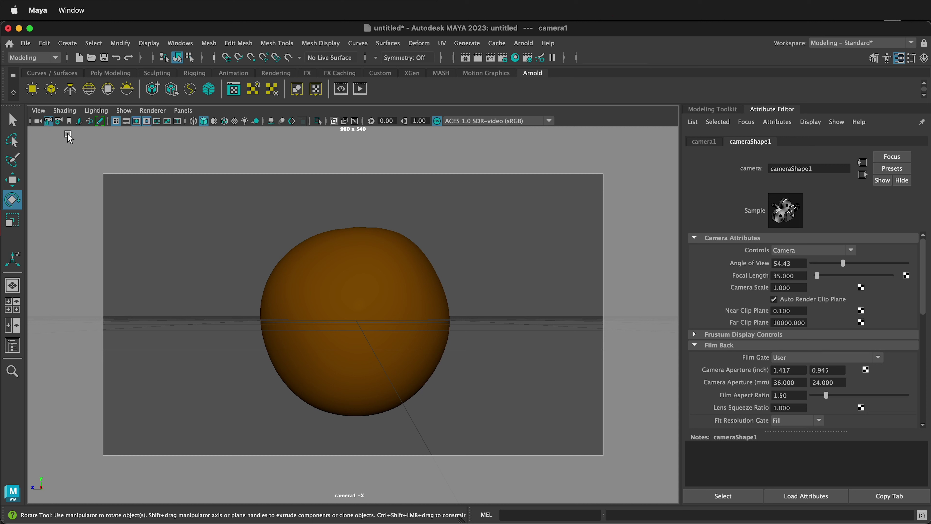
- Lock camera1 and switch the viewport back to the persp camera
{"action": "left_click", "coordinate": [48, 120]}
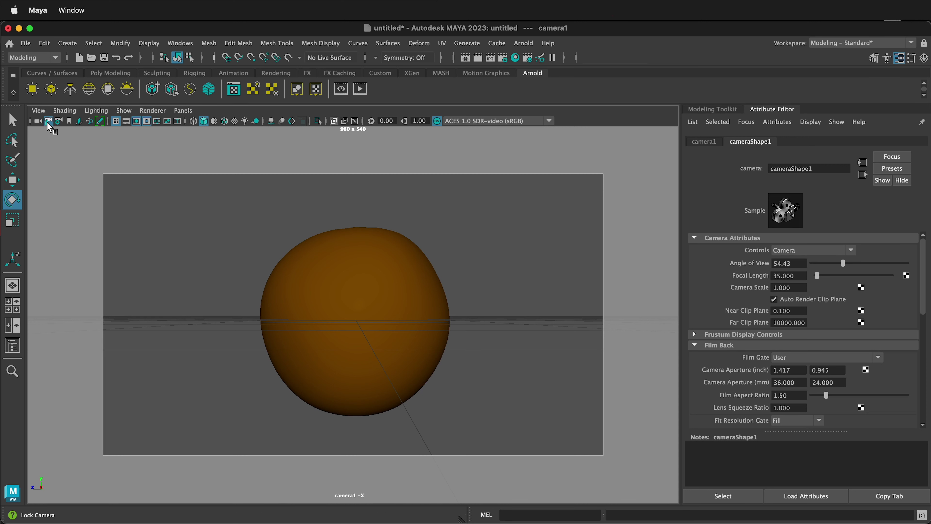
{"action": "right_click", "coordinate": [48, 124]}
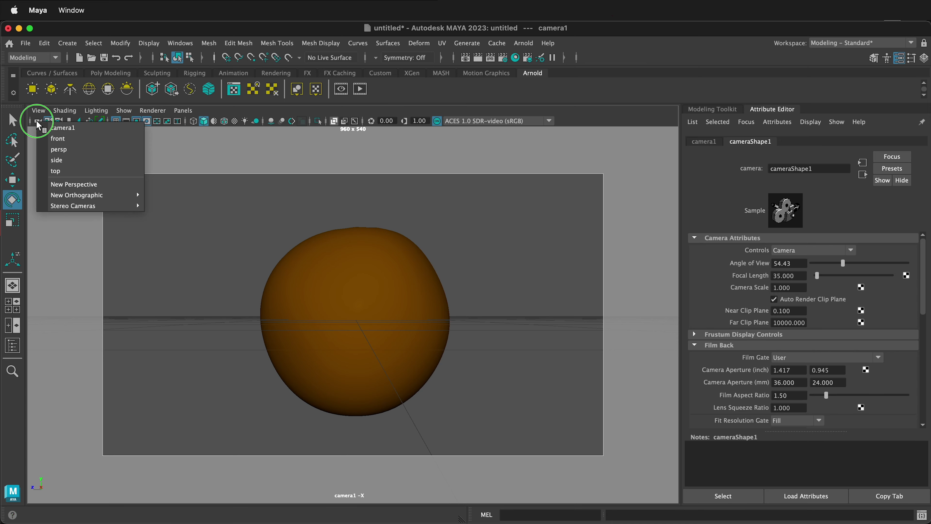
{"action": "left_click", "coordinate": [58, 149]}
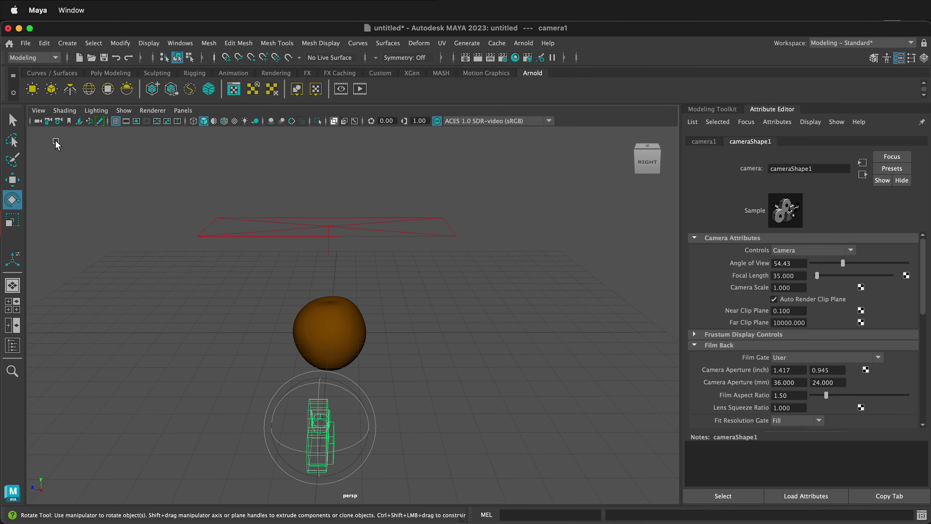
- Create a polygon plane, scale it up well beyond the orange, and lower it to the orange's underside as a floor
{"action": "left_click_drag", "start_coordinate": [103, 248], "coordinate": [248, 333], "text": "alt"}
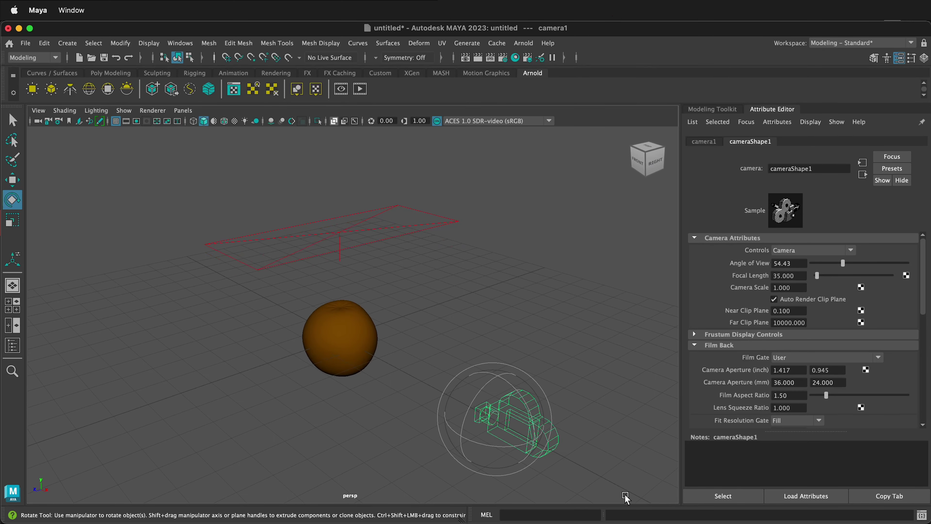
{"action": "middle_click_drag", "start_coordinate": [447, 368], "coordinate": [458, 352], "text": "alt"}
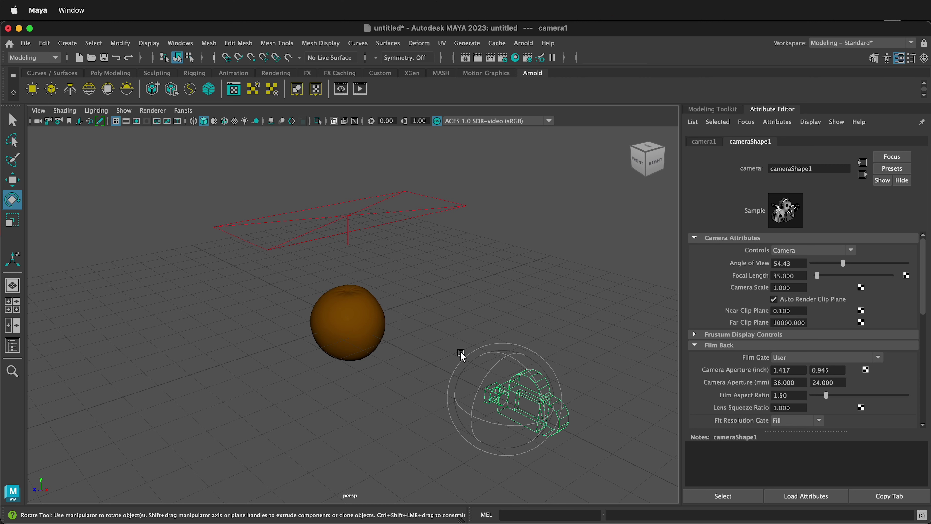
{"action": "left_click", "coordinate": [118, 71]}
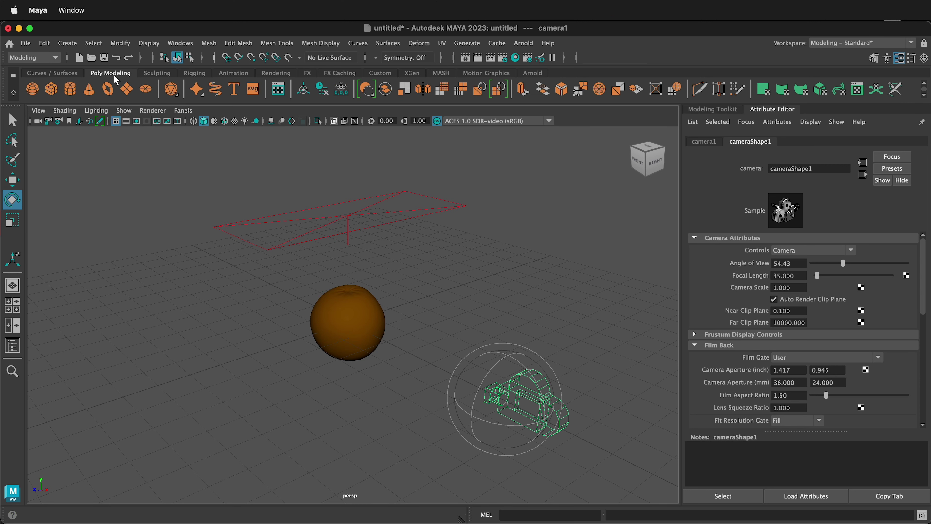
{"action": "left_click", "coordinate": [132, 90]}
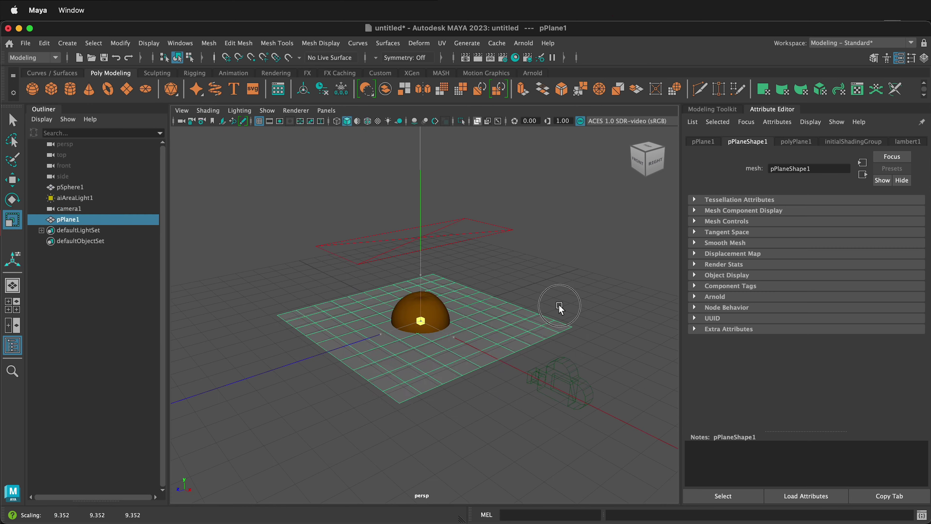
{"action": "middle_click_drag", "start_coordinate": [557, 308], "coordinate": [580, 305]}
{"action": "key", "text": "w"}
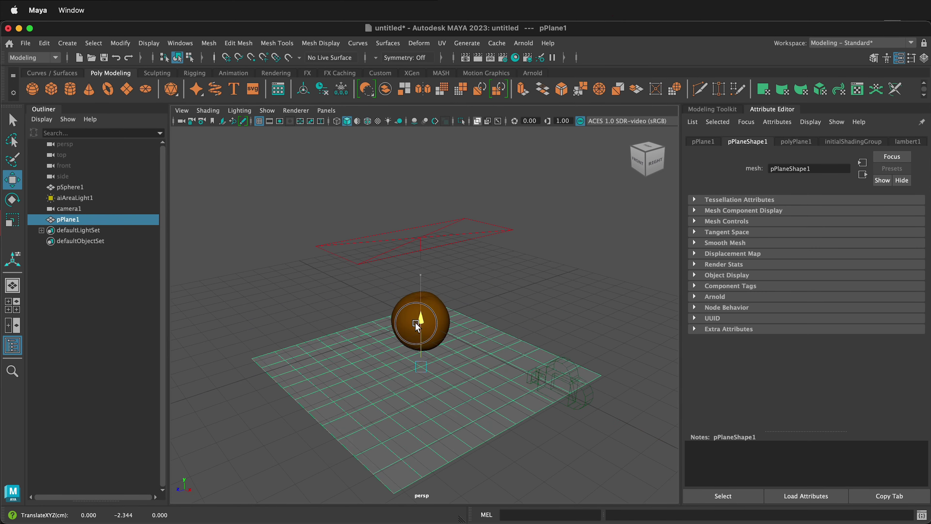
{"action": "key", "text": "v"}
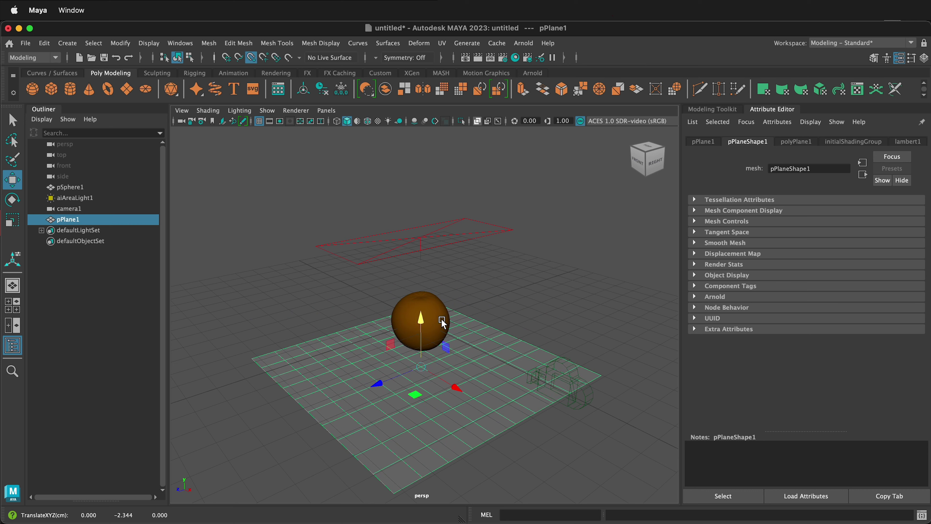
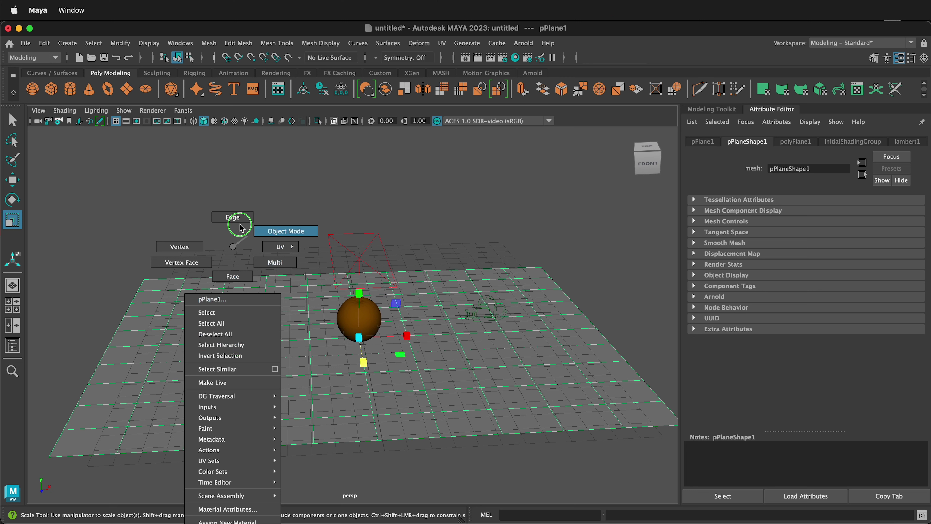
- Raise two neighbouring edge rows of the plane behind the orange, to about Y 1.07 and Y 3.2
{"action": "left_click", "coordinate": [250, 448]}
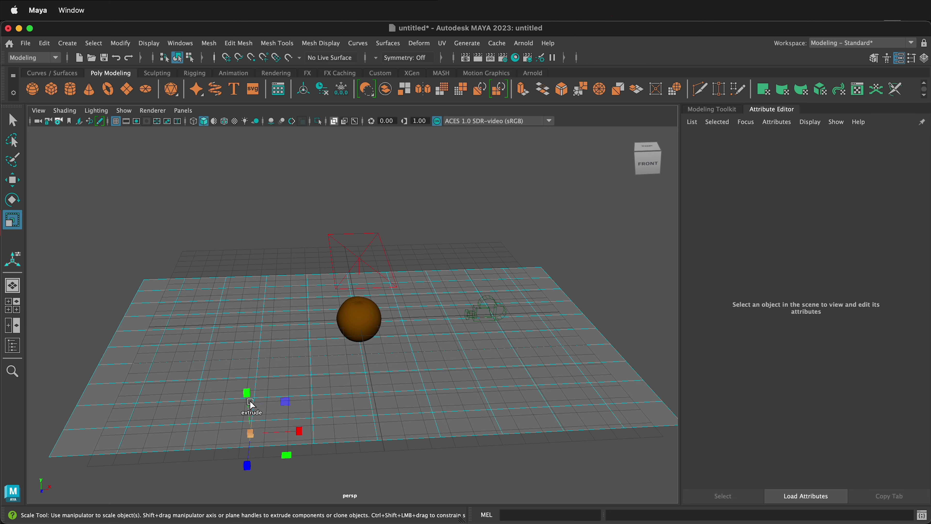
{"action": "double_click", "coordinate": [270, 284], "text": "shift"}
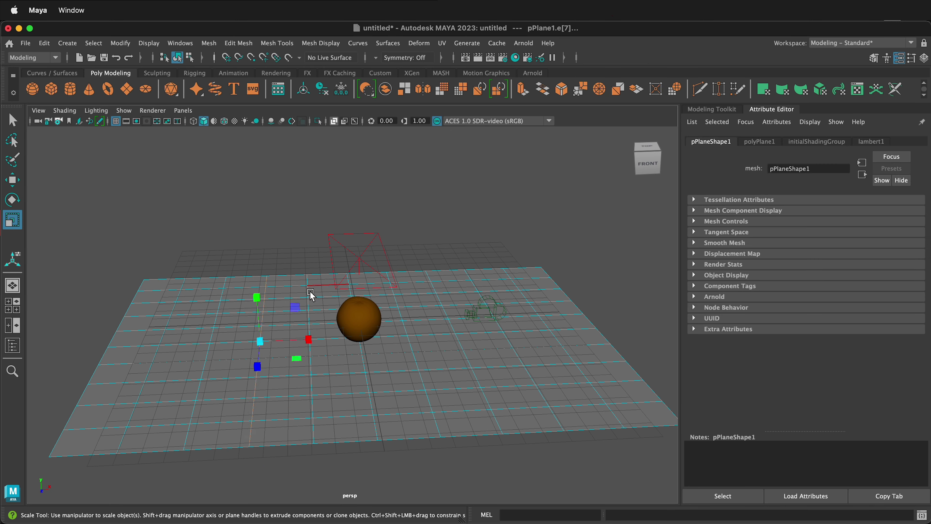
{"action": "key", "text": "w"}
{"action": "left_click_drag", "start_coordinate": [256, 310], "coordinate": [254, 258]}
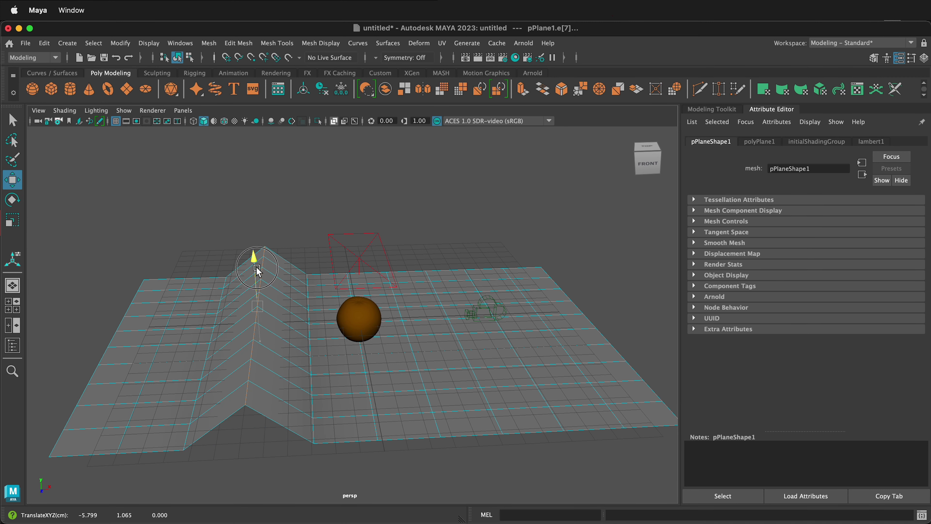
{"action": "left_click", "coordinate": [181, 436]}
{"action": "double_click", "coordinate": [225, 286]}
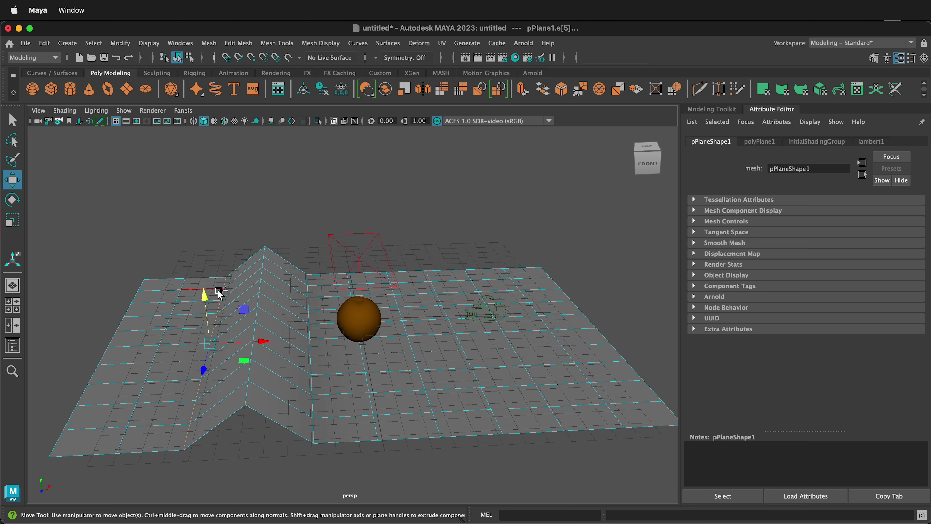
{"action": "left_click_drag", "start_coordinate": [206, 296], "coordinate": [213, 233]}
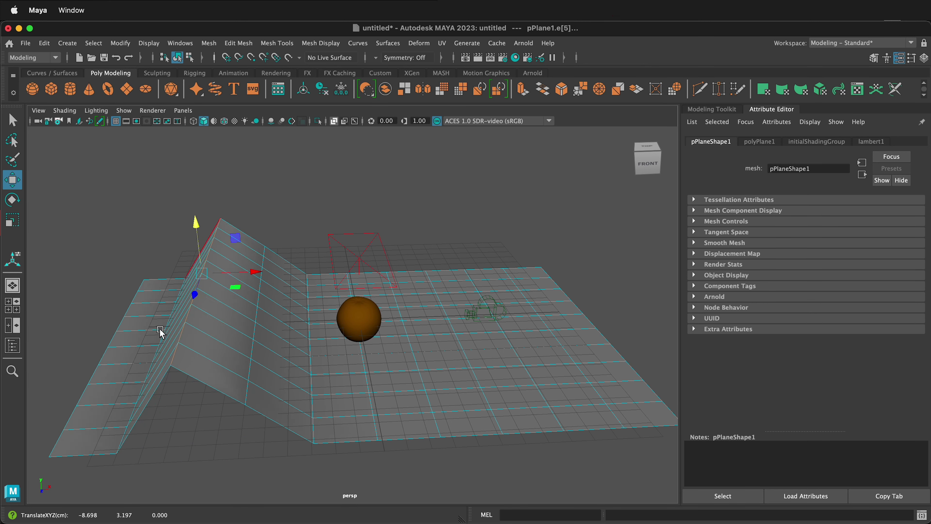
- Raise the next edge row toward the plane's far end to about Y 6.4
{"action": "left_click_drag", "start_coordinate": [147, 451], "coordinate": [162, 445], "text": "alt"}
{"action": "left_click", "coordinate": [161, 445]}
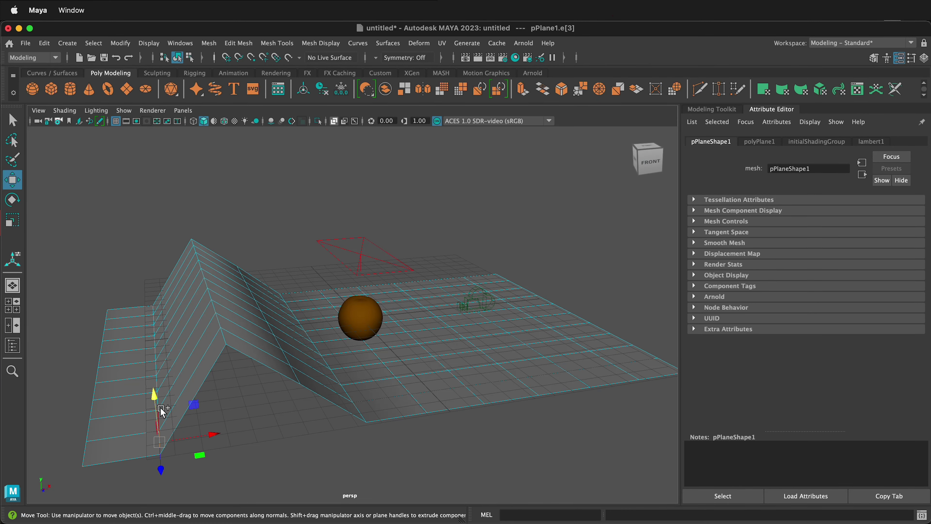
{"action": "double_click", "coordinate": [152, 307]}
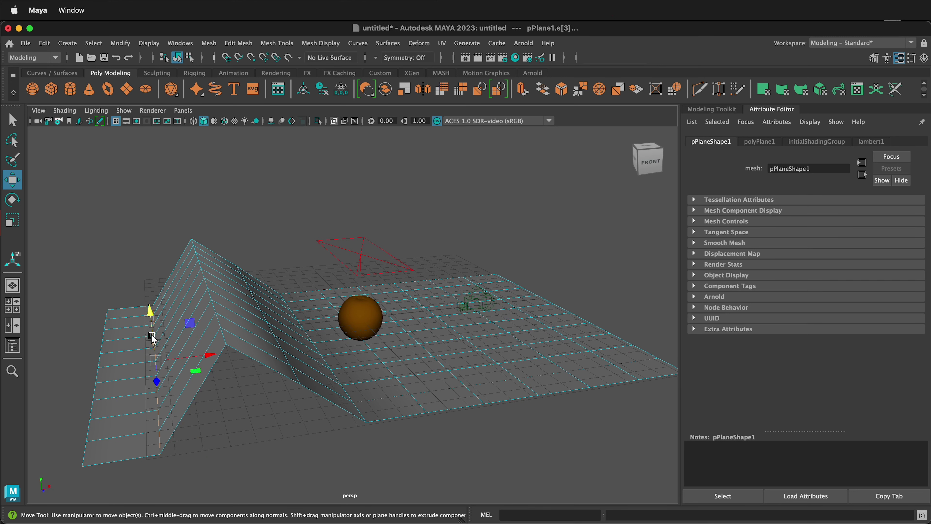
{"action": "left_click_drag", "start_coordinate": [152, 334], "coordinate": [154, 193]}
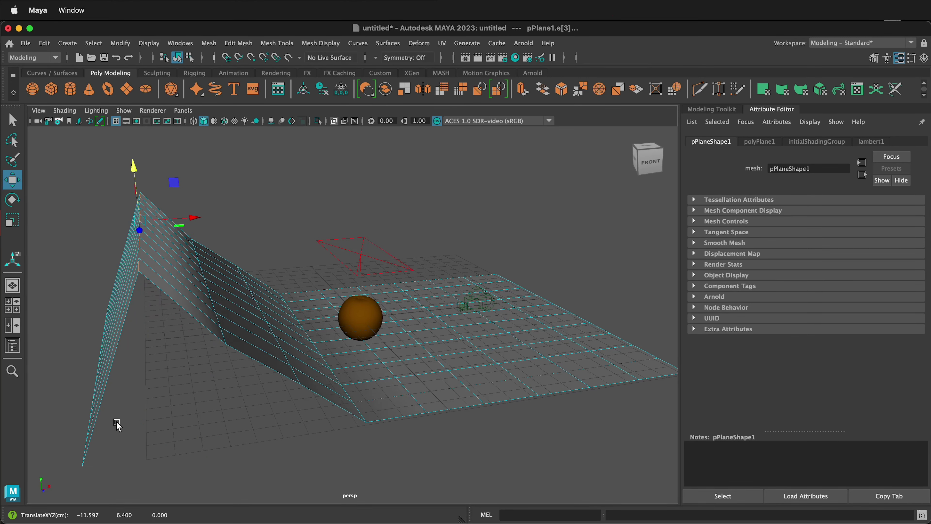
- Raise the plane's outermost edge behind the orange above the other rows and preview the backdrop smoothed
{"action": "left_click_drag", "start_coordinate": [216, 389], "coordinate": [245, 385], "text": "alt"}
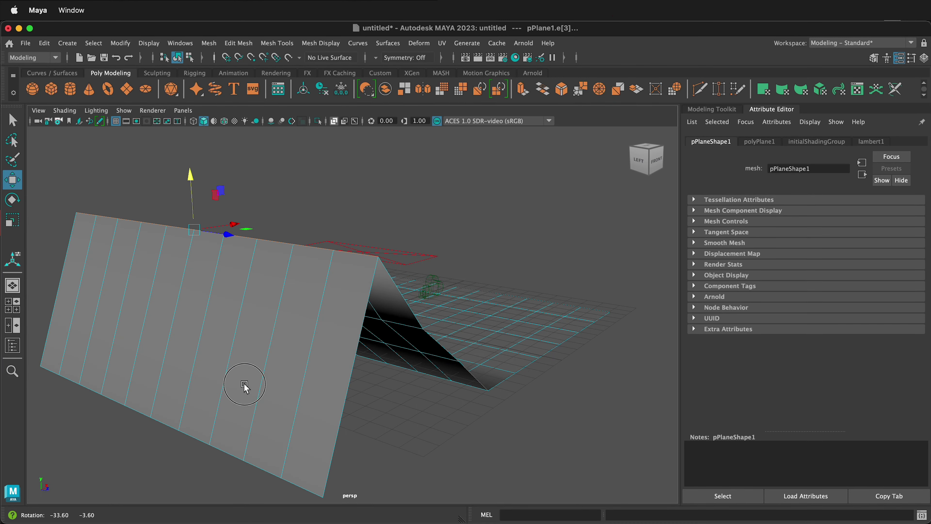
{"action": "left_click", "coordinate": [298, 483]}
{"action": "double_click", "coordinate": [46, 369]}
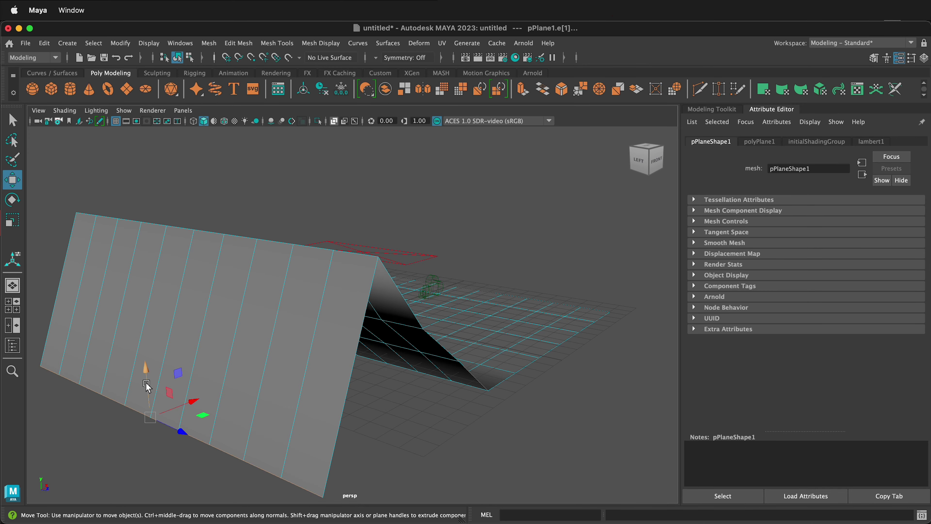
{"action": "left_click_drag", "start_coordinate": [146, 366], "coordinate": [363, 326]}
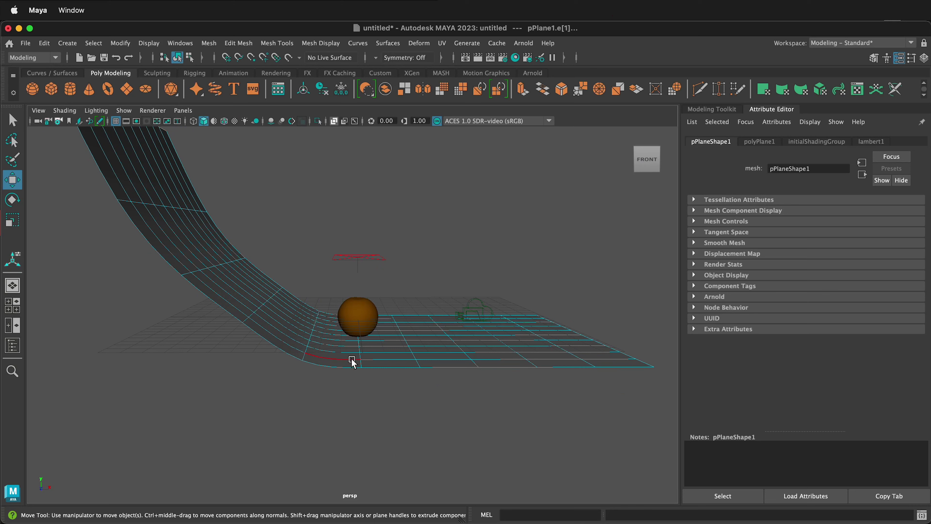
{"action": "left_click_drag", "start_coordinate": [352, 363], "coordinate": [353, 363], "text": "alt"}
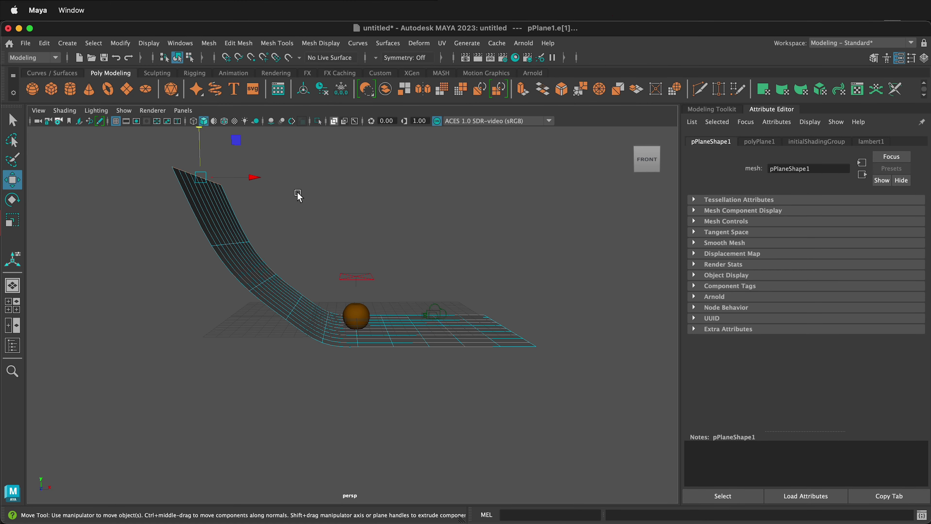
{"action": "left_click", "coordinate": [249, 342]}
- Move the middle edge row of the backdrop's slope toward the orange, to about X -8.63 and Y 4.67
{"action": "key", "text": "e"}
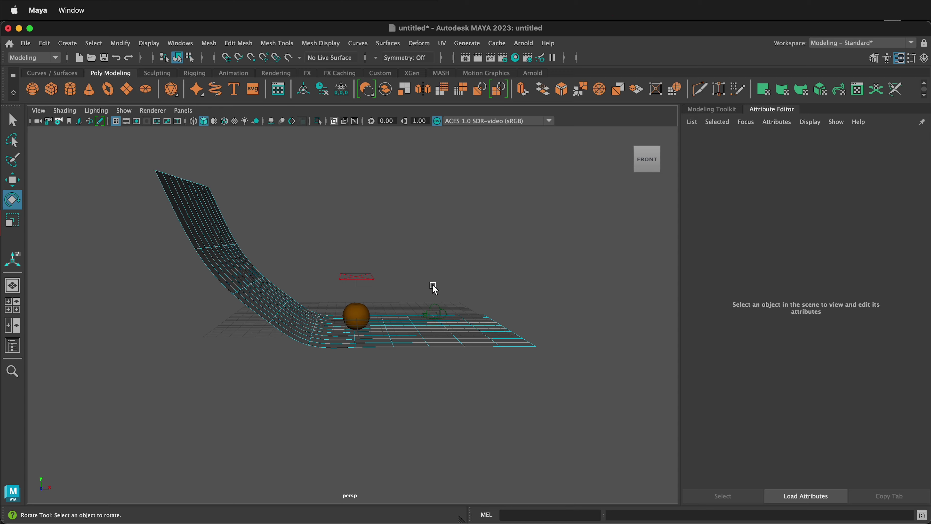
{"action": "mouse_move", "coordinate": [454, 292]}
{"action": "left_mouse_down", "text": "alt"}
{"action": "mouse_move", "coordinate": [478, 291]}
{"action": "mouse_move", "coordinate": [459, 301]}
{"action": "left_mouse_up", "text": "alt"}
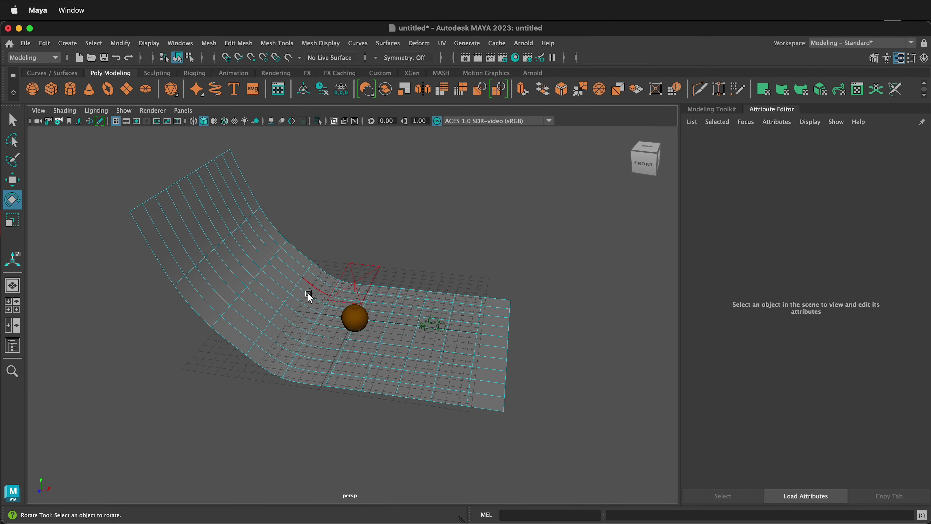
{"action": "left_click", "coordinate": [214, 319]}
{"action": "double_click", "coordinate": [285, 244]}
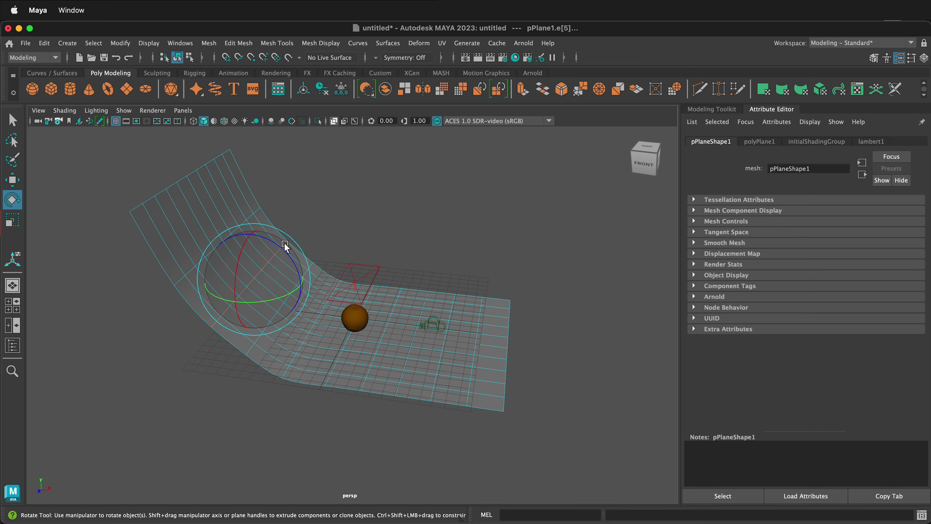
{"action": "key", "text": "w"}
{"action": "left_click_drag", "start_coordinate": [319, 260], "coordinate": [304, 235], "text": "alt"}
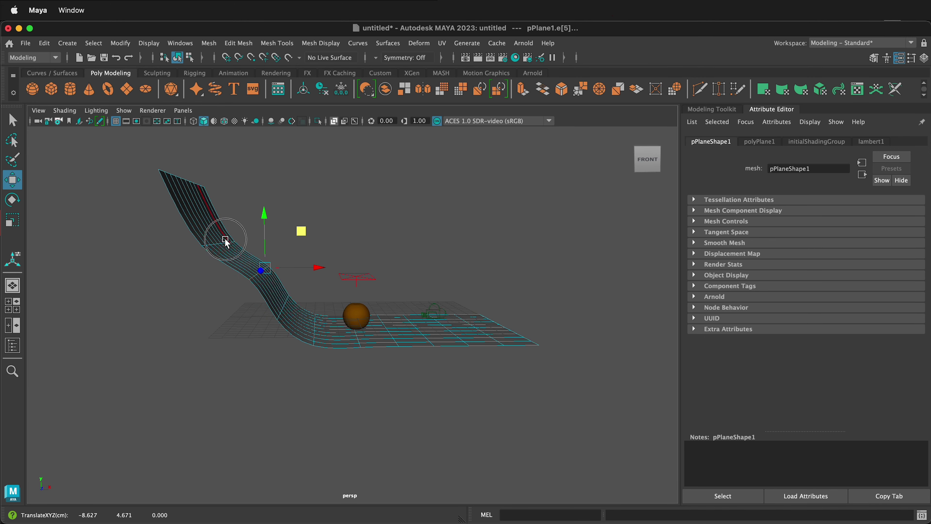
- Move the edge row just below the backdrop's upper edge forward and up, to about X -8.72 and Y 7.98
{"action": "left_click_drag", "start_coordinate": [224, 233], "coordinate": [210, 249], "text": "alt"}
{"action": "left_click", "coordinate": [188, 261]}
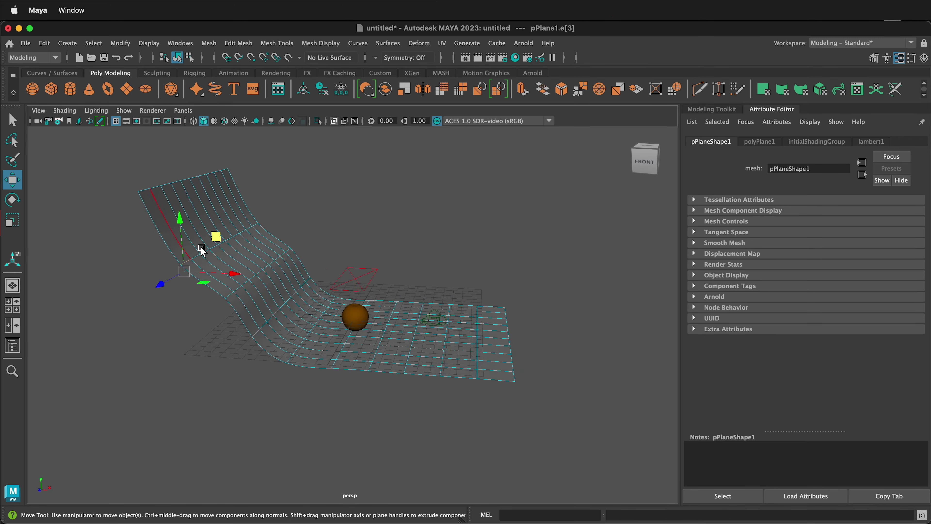
{"action": "double_click", "coordinate": [255, 222]}
{"action": "left_click_drag", "start_coordinate": [254, 212], "coordinate": [298, 195]}
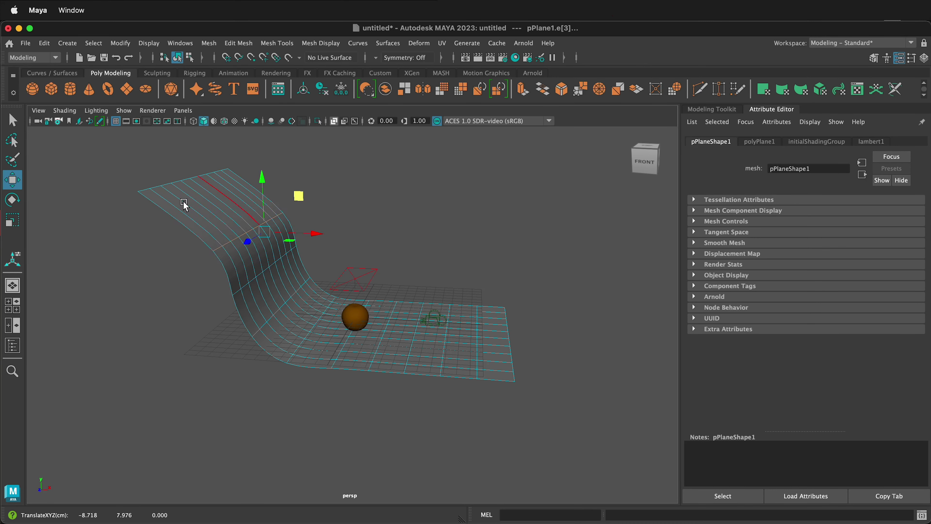
- Move the backdrop's upper edge forward and up so that the wall stands nearly vertical behind the orange
{"action": "left_click", "coordinate": [146, 191]}
{"action": "left_click", "coordinate": [227, 170], "text": "shift"}
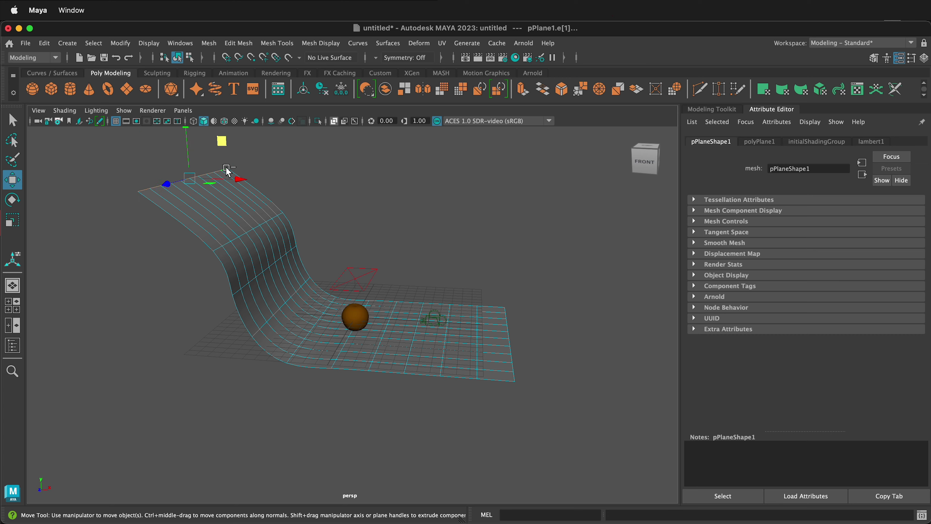
{"action": "middle_click_drag", "start_coordinate": [224, 144], "coordinate": [292, 134]}
{"action": "left_click_drag", "start_coordinate": [374, 375], "coordinate": [311, 376], "text": "alt"}
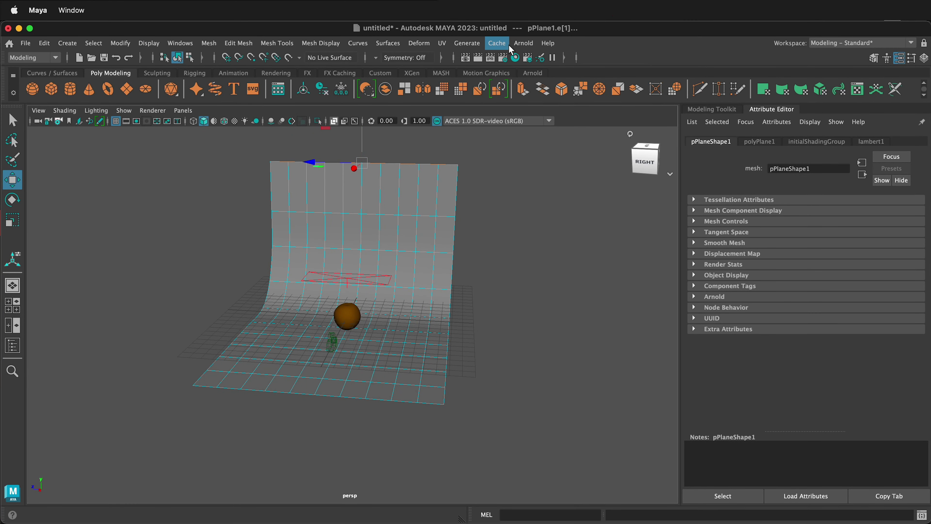
- Open the Arnold RenderView and start rendering the scene
{"action": "left_click", "coordinate": [519, 45]}
{"action": "left_click", "coordinate": [541, 76]}
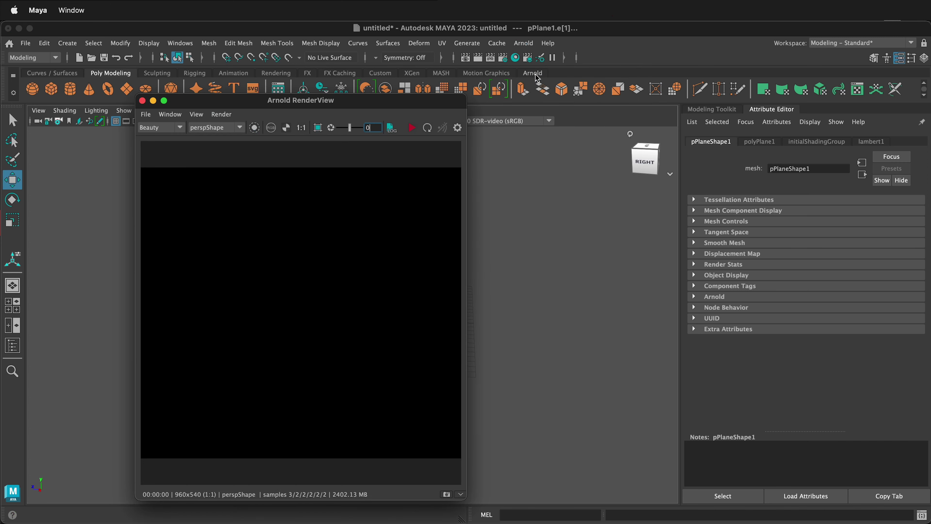
{"action": "left_click", "coordinate": [412, 128]}
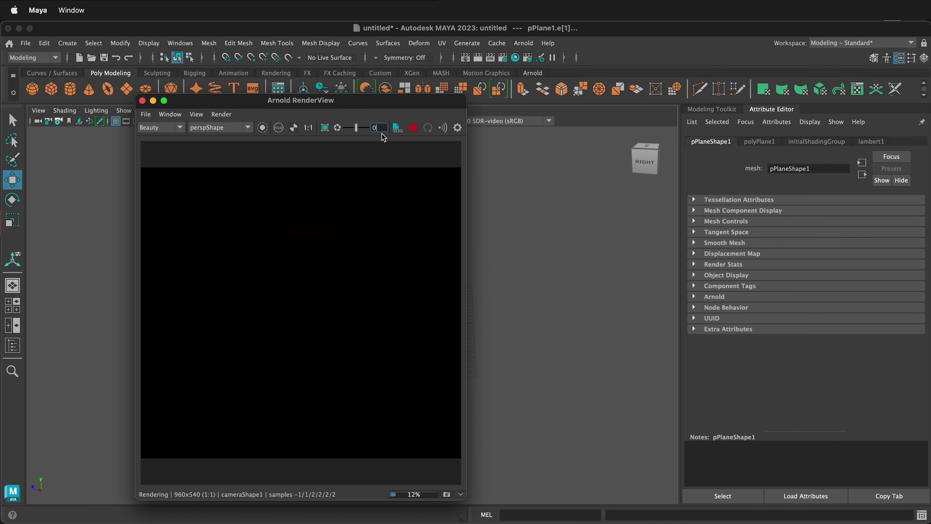
{"action": "left_click_drag", "start_coordinate": [335, 107], "coordinate": [452, 94]}
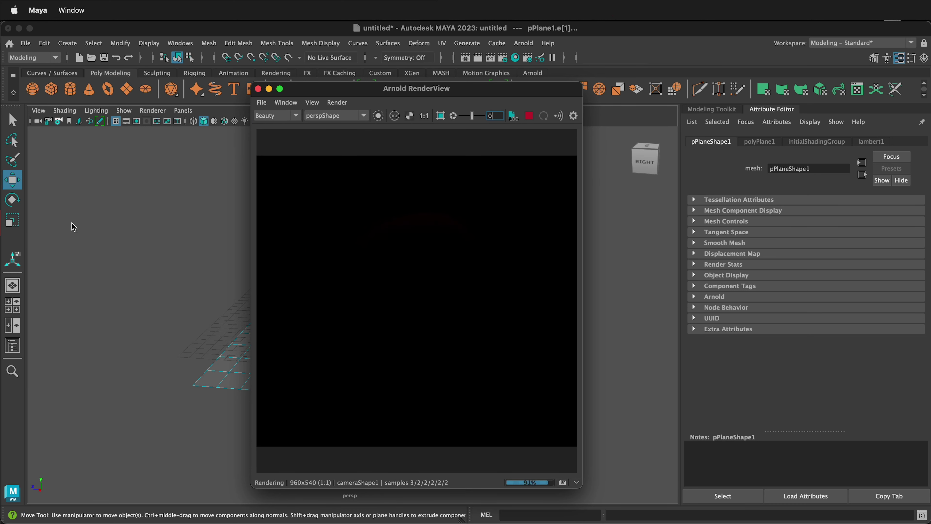
- Select aiAreaLight1 and set its exposure to 6
{"action": "left_click", "coordinate": [12, 351]}
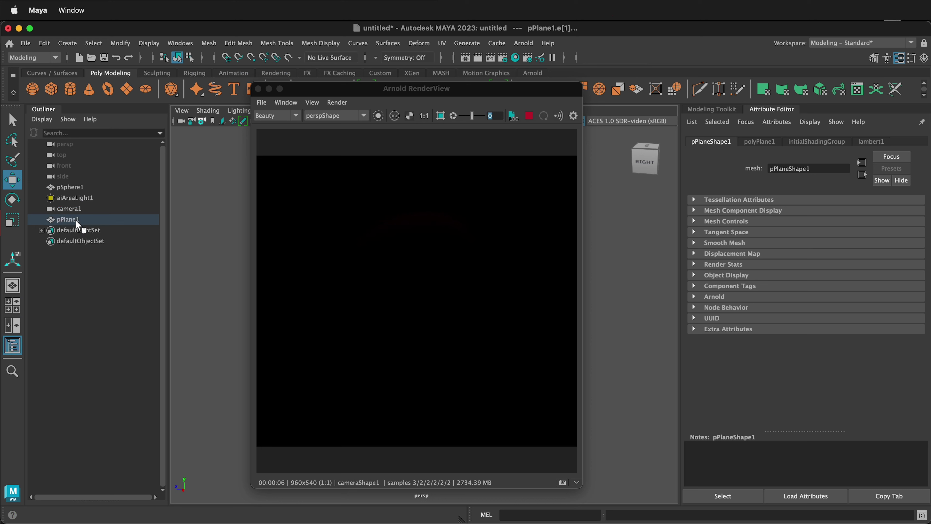
{"action": "left_click", "coordinate": [74, 198]}
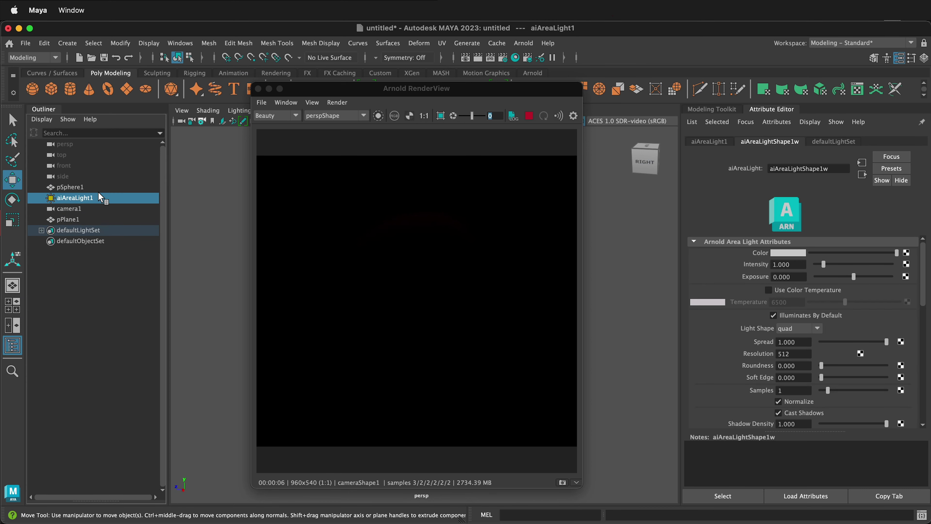
{"action": "left_click", "coordinate": [803, 278]}
{"action": "type", "text": "6"}
{"action": "key", "text": "Return"}
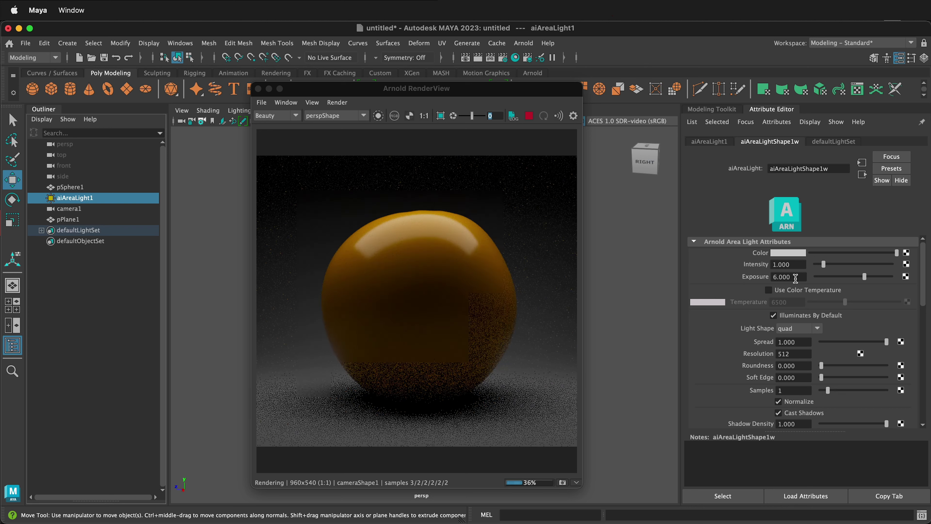
- Increase the area light's exposure to 7
{"action": "double_click", "coordinate": [788, 277]}
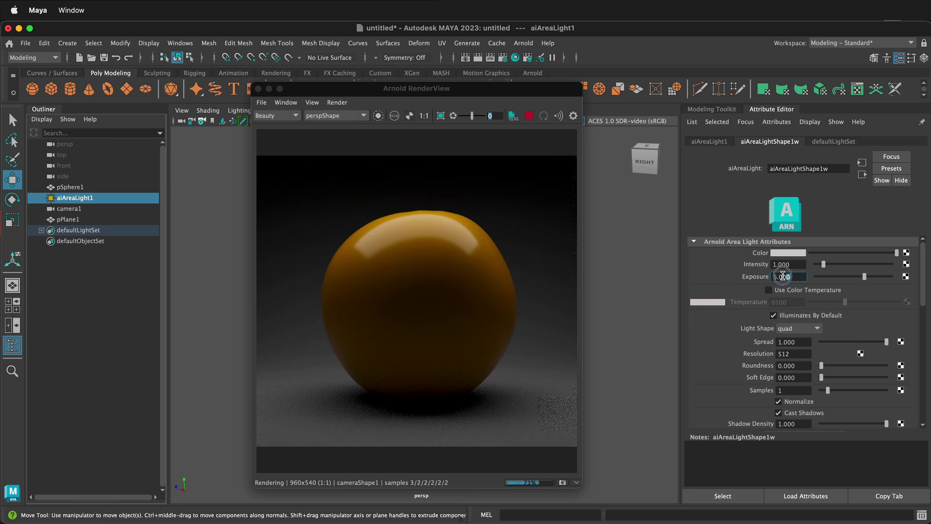
{"action": "type", "text": "7"}
{"action": "key", "text": "Return"}
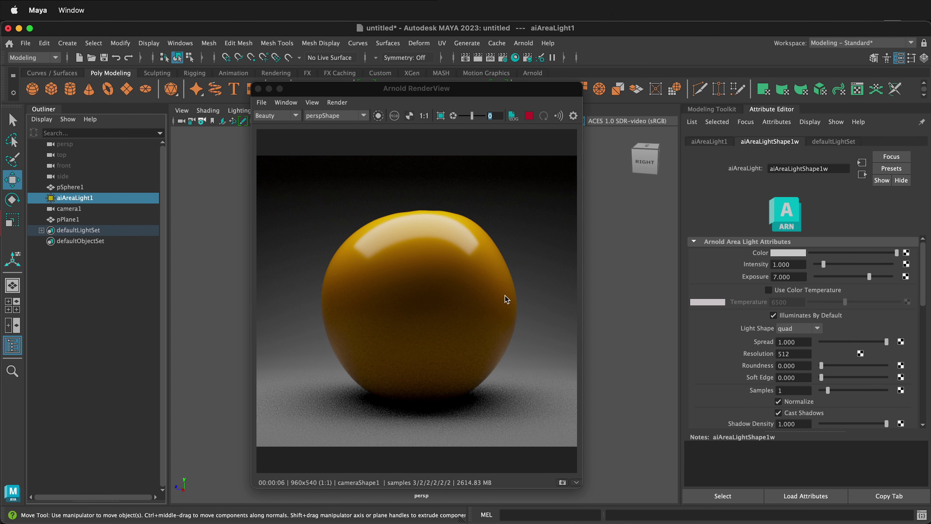
- Stop the render and dock the Arnold RenderView between the viewport and the Attribute Editor, with the Outliner hidden
{"action": "left_click", "coordinate": [530, 116]}
{"action": "left_click_drag", "start_coordinate": [326, 89], "coordinate": [400, 150]}
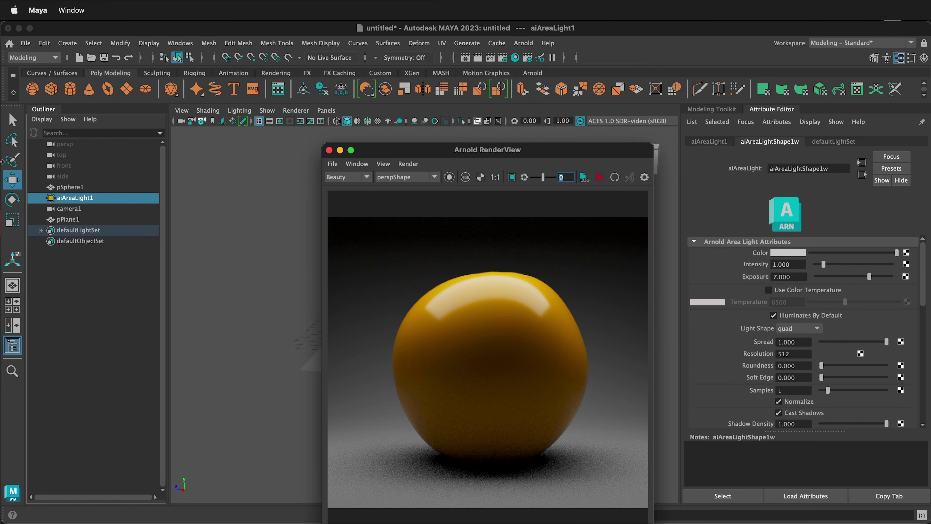
{"action": "left_click", "coordinate": [12, 344]}
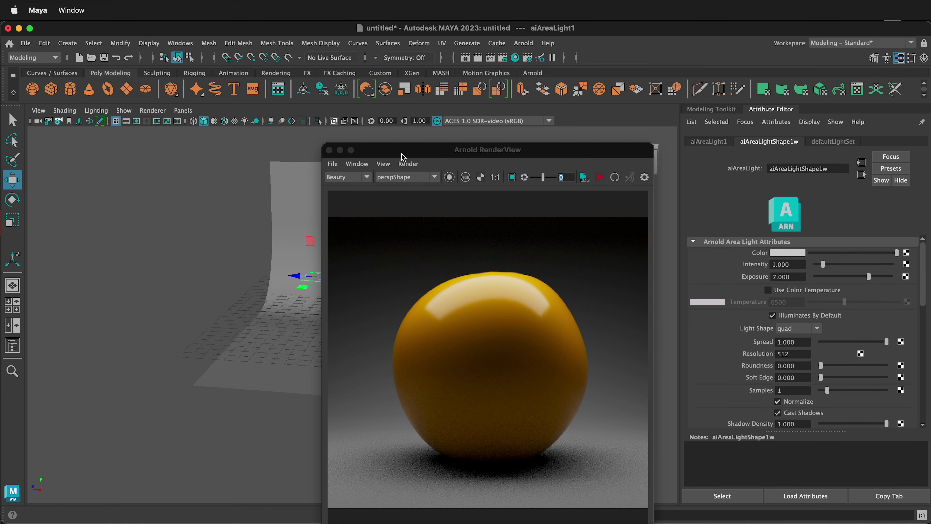
{"action": "left_click_drag", "start_coordinate": [406, 159], "coordinate": [680, 162]}
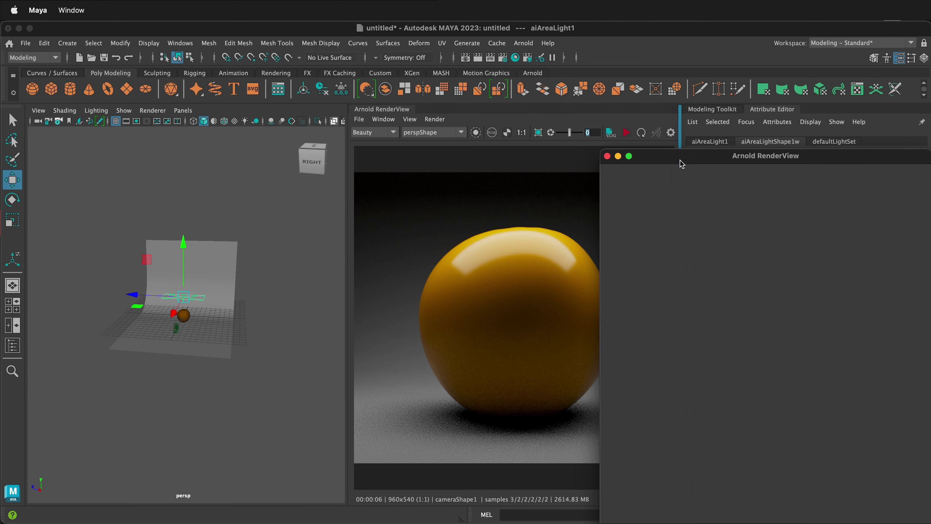
{"action": "left_click_drag", "start_coordinate": [348, 232], "coordinate": [405, 220]}
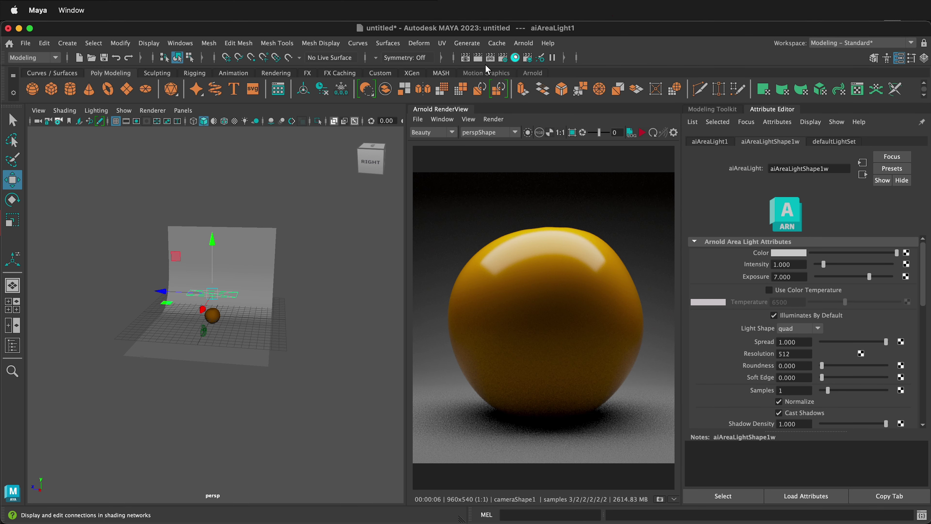
- Open the Hypershade and graph the orangepeelprocudureShader material's network, leaving space in front of the shader node
{"action": "left_click", "coordinate": [515, 57]}
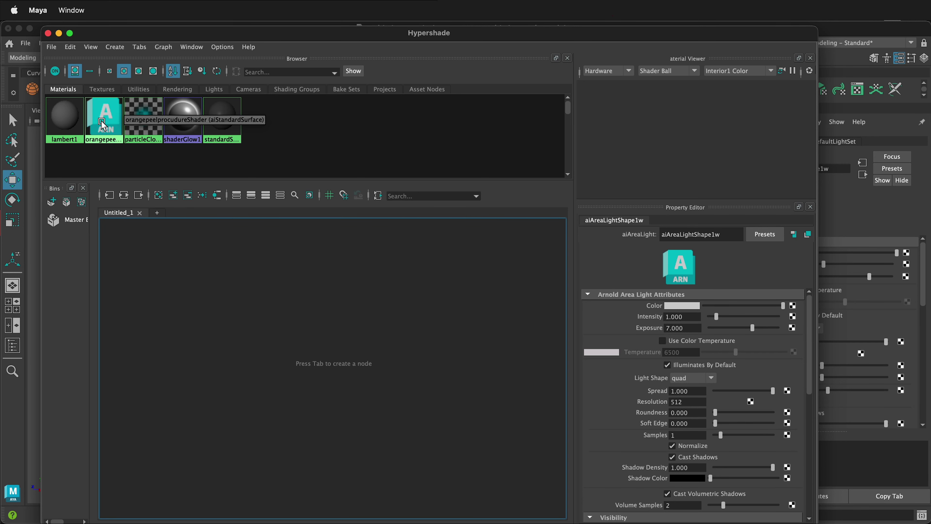
{"action": "right_click_drag", "start_coordinate": [97, 114], "coordinate": [116, 143]}
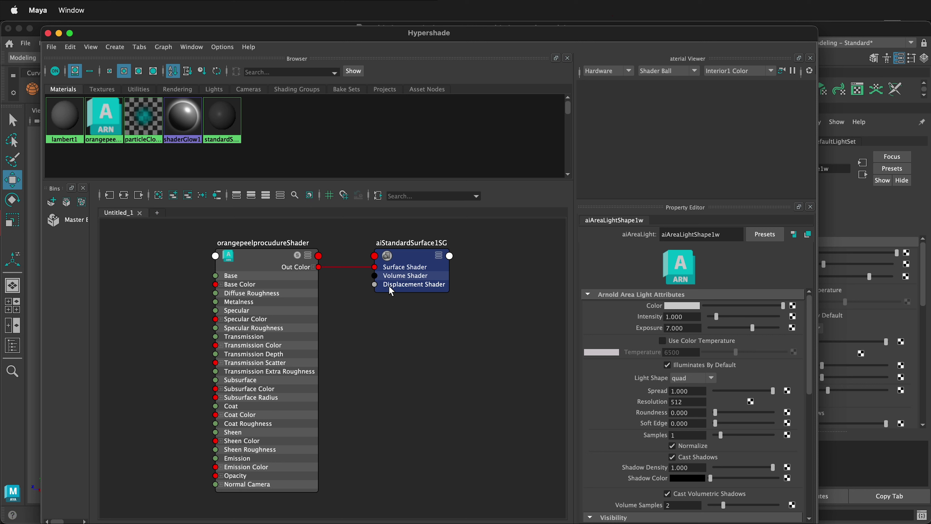
{"action": "left_click", "coordinate": [383, 336]}
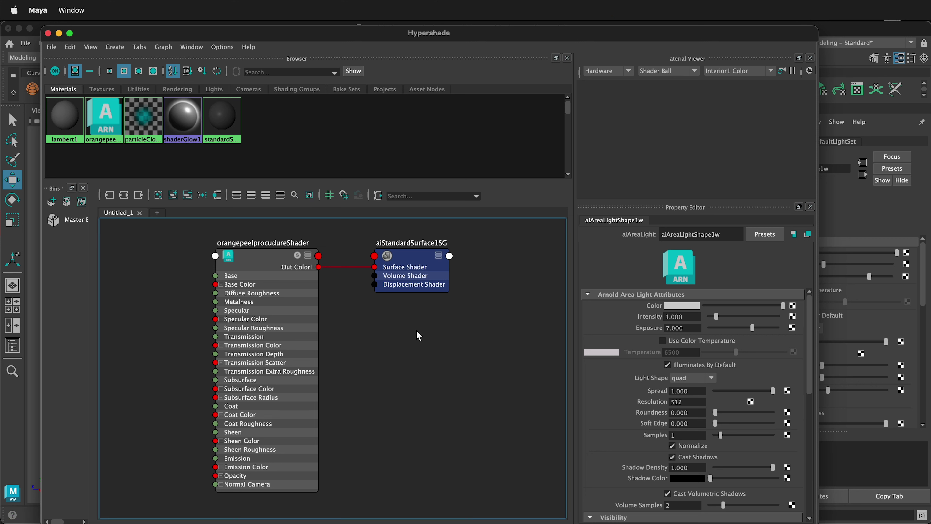
{"action": "middle_click_drag", "start_coordinate": [370, 339], "coordinate": [491, 347], "text": "alt"}
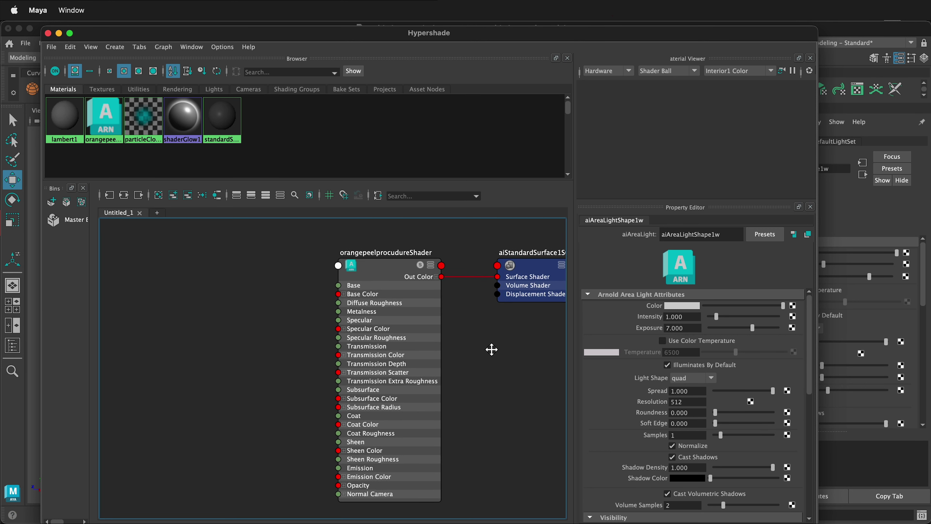
{"action": "scroll", "coordinate": [490, 348], "scroll_direction": "down", "scroll_amount": 3}
{"action": "scroll", "coordinate": [490, 348], "scroll_direction": "up", "scroll_amount": 2}
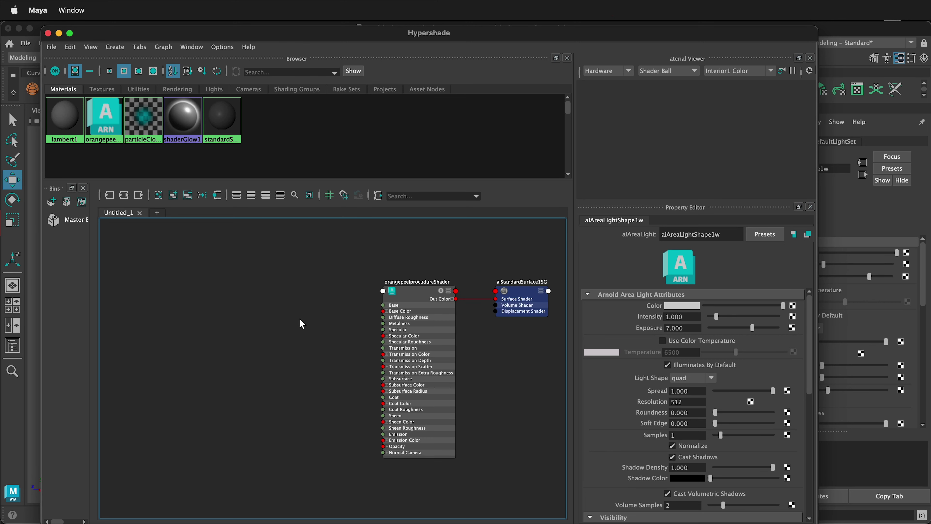
- Add an aiBump2d node and connect its Out Value to the orange peel shader's Normal Camera
{"action": "left_click", "coordinate": [298, 350]}
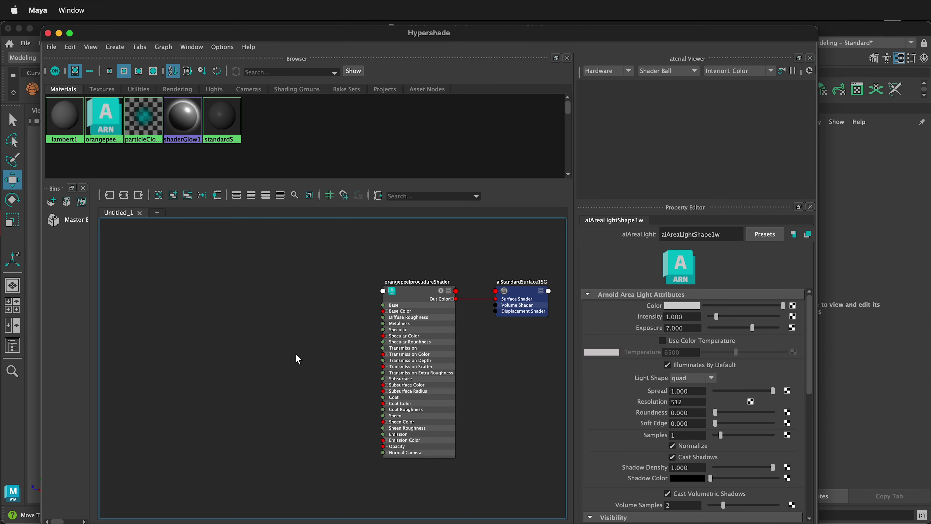
{"action": "key", "text": "Tab"}
{"action": "type", "text": "aibu"}
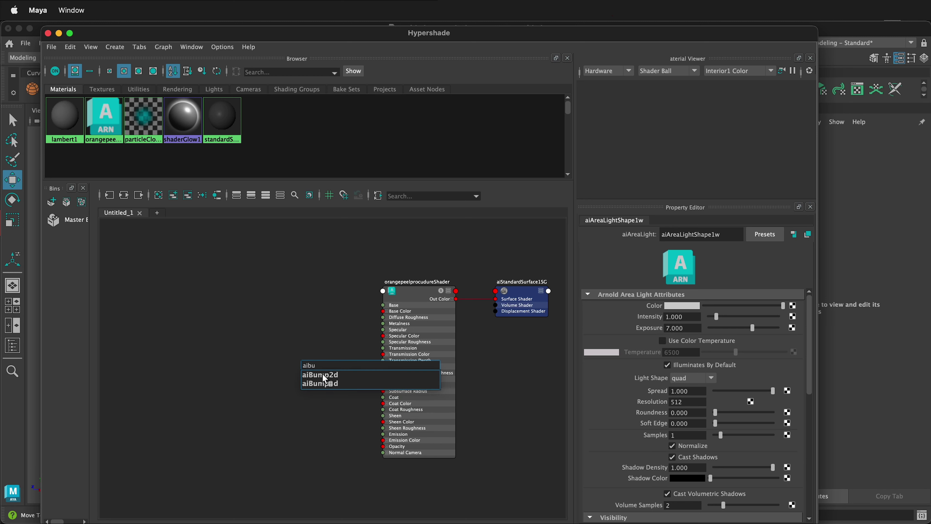
{"action": "left_click", "coordinate": [324, 375]}
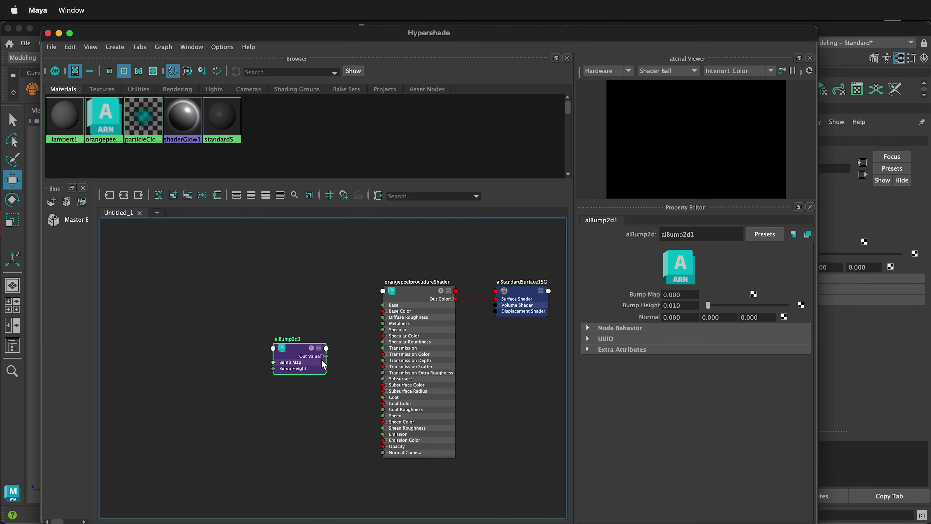
{"action": "left_click", "coordinate": [322, 357]}
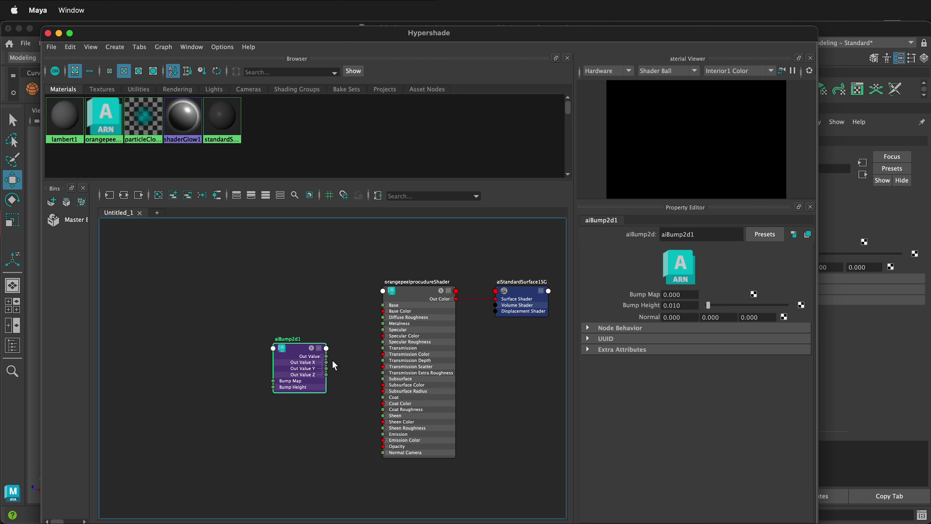
{"action": "left_click", "coordinate": [328, 356]}
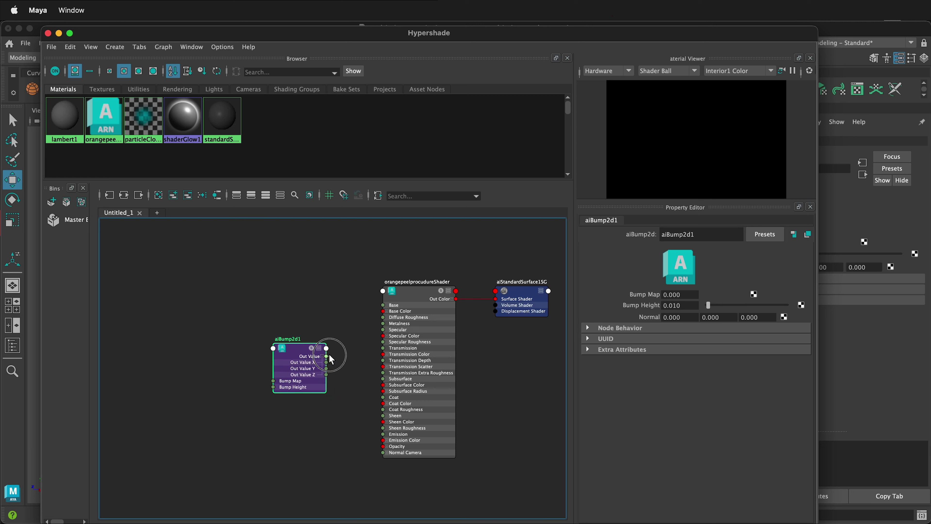
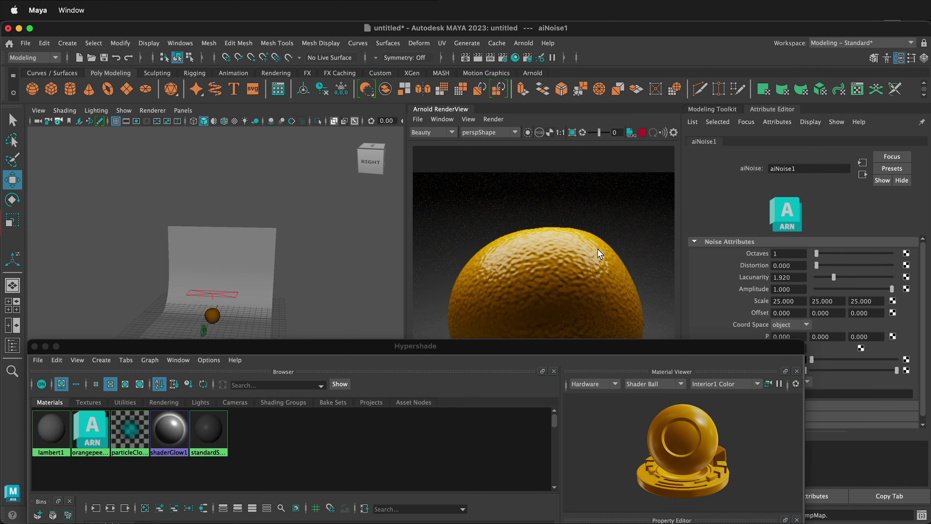
- Add an aiUserDataFloat node to the shader graph and place it in front of the aiNoise1 node
{"action": "left_click_drag", "start_coordinate": [530, 352], "coordinate": [610, 89]}
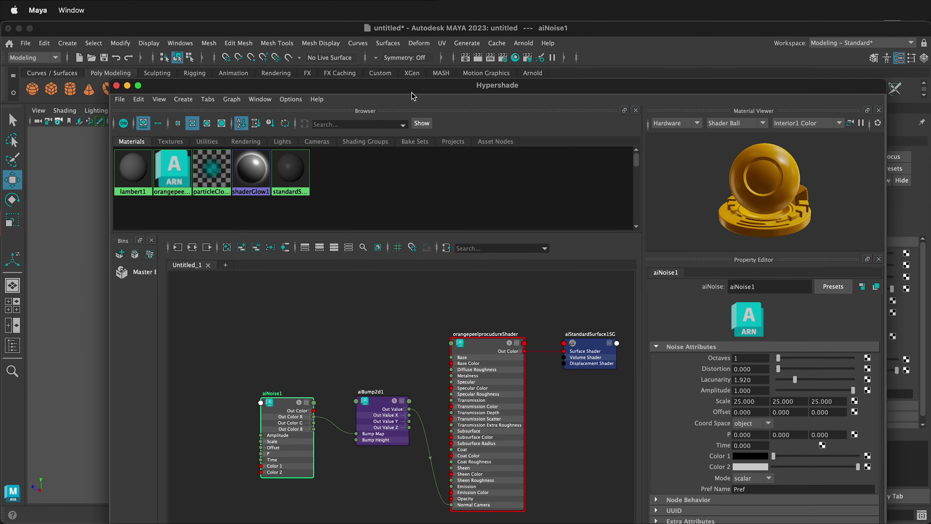
{"action": "left_click_drag", "start_coordinate": [413, 96], "coordinate": [410, 9]}
{"action": "left_click", "coordinate": [192, 370]}
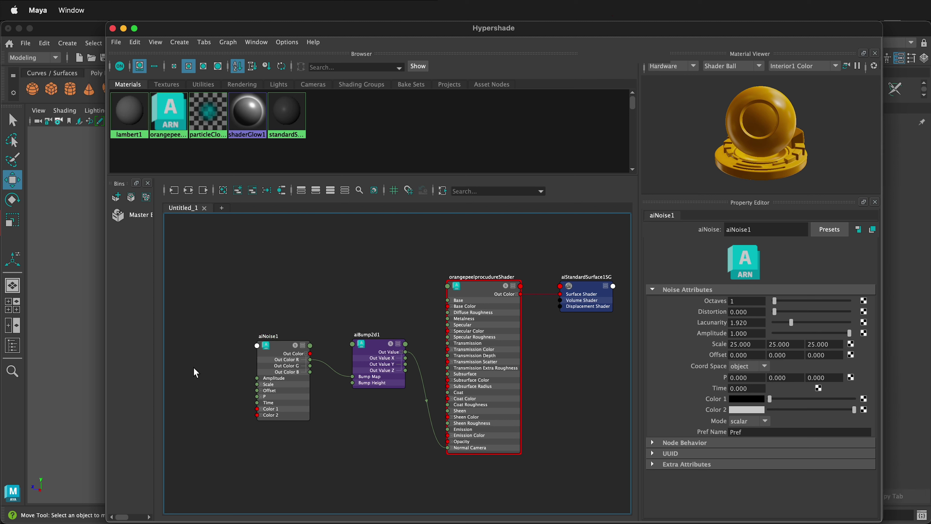
{"action": "key", "text": "Tab"}
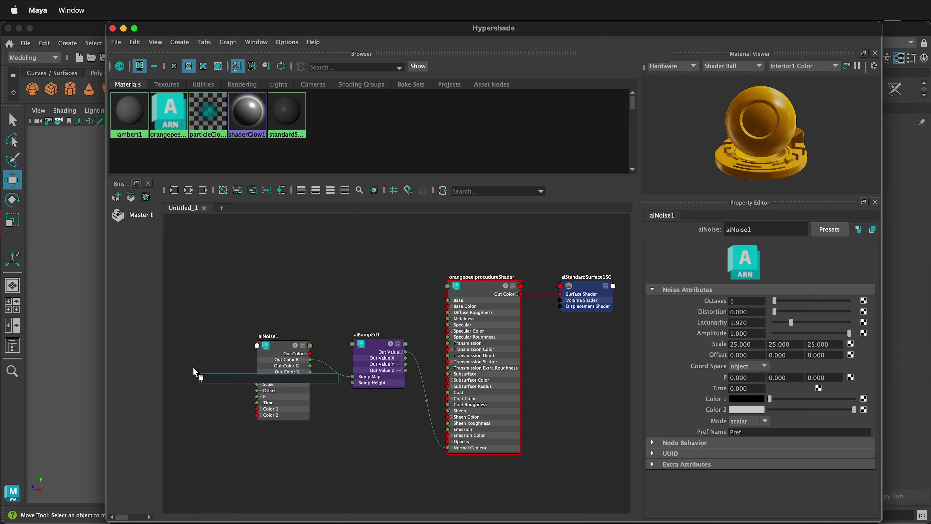
{"action": "type", "text": "aiu"}
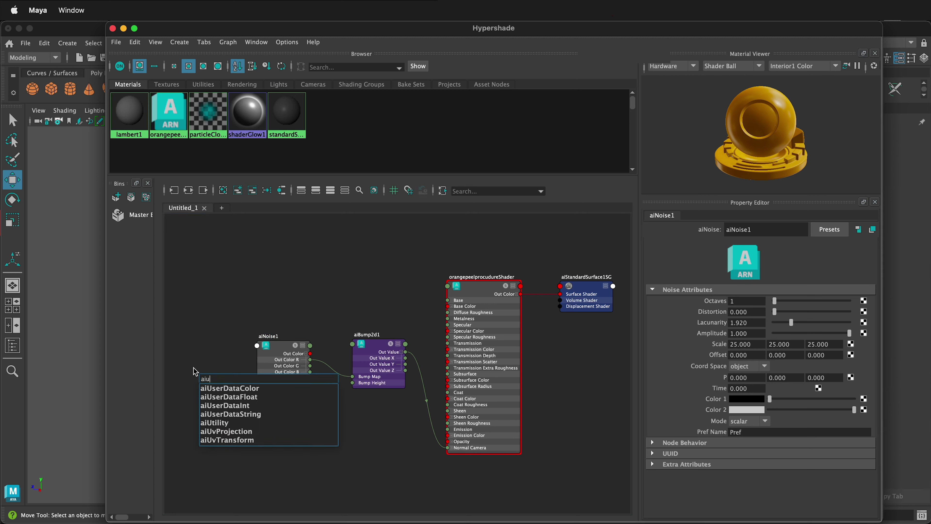
{"action": "left_click", "coordinate": [245, 397]}
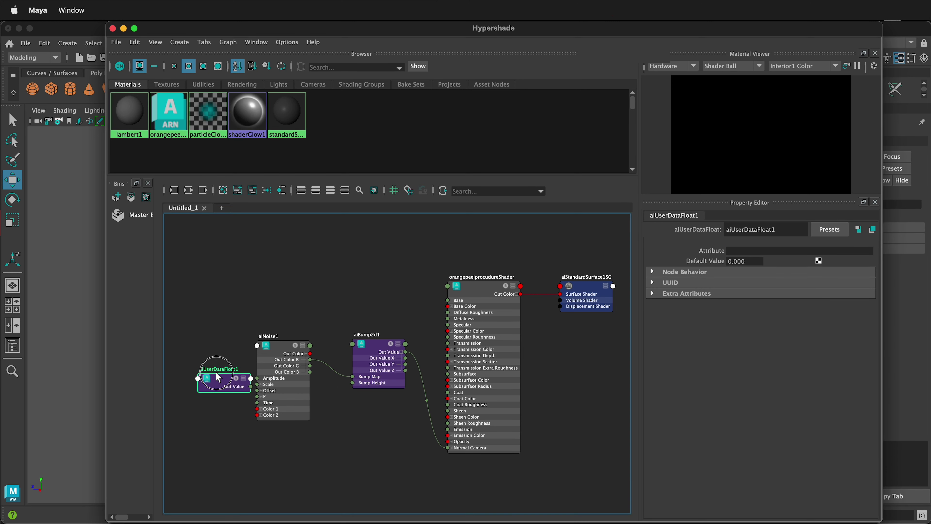
{"action": "left_click_drag", "start_coordinate": [225, 377], "coordinate": [207, 351]}
- Connect the aiUserDataFloat node's Out Value to aiNoise1's Scale X, Y and Z, and set its default value to 30
{"action": "left_click", "coordinate": [262, 384]}
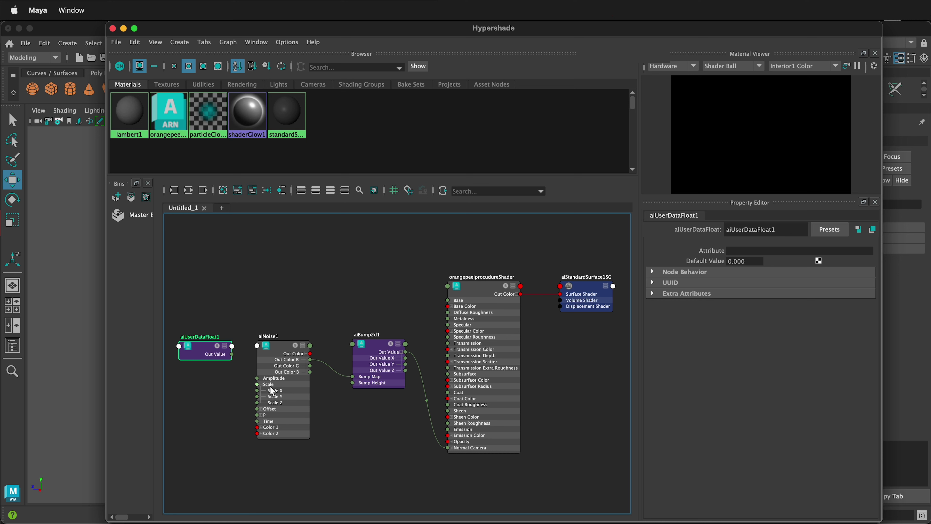
{"action": "left_click_drag", "start_coordinate": [233, 359], "coordinate": [259, 405]}
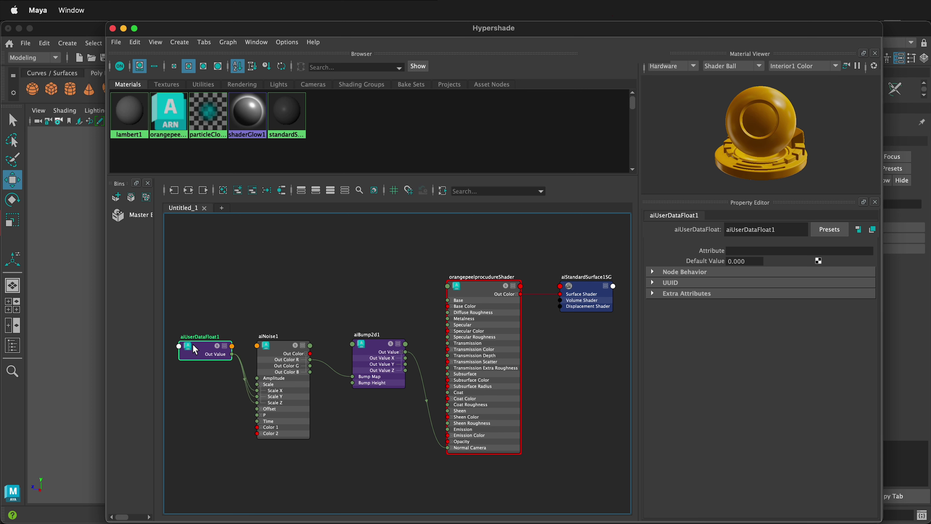
{"action": "left_click", "coordinate": [758, 261]}
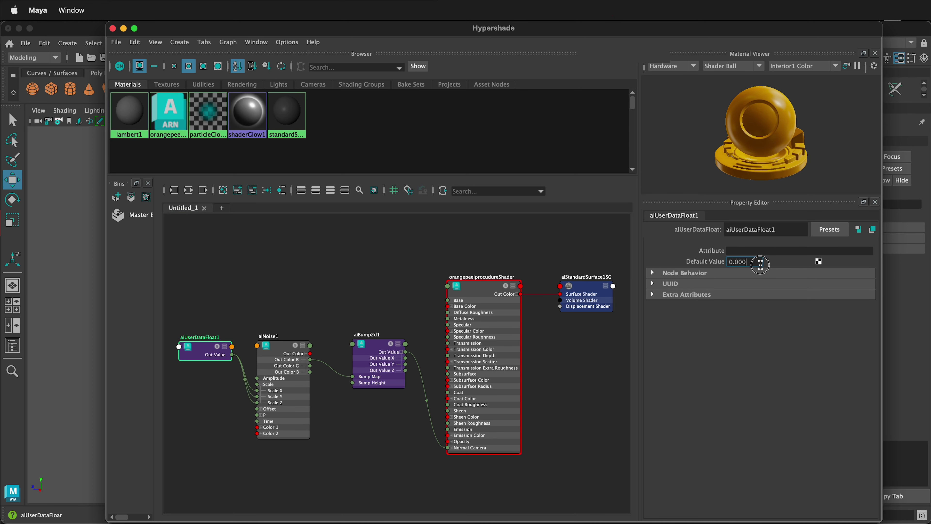
{"action": "left_click_drag", "start_coordinate": [761, 264], "coordinate": [715, 267]}
{"action": "type", "text": "30"}
{"action": "key", "text": "Return"}
- Move the Hypershade window aside so that it no longer covers the Arnold render
{"action": "left_click_drag", "start_coordinate": [698, 30], "coordinate": [513, 136]}
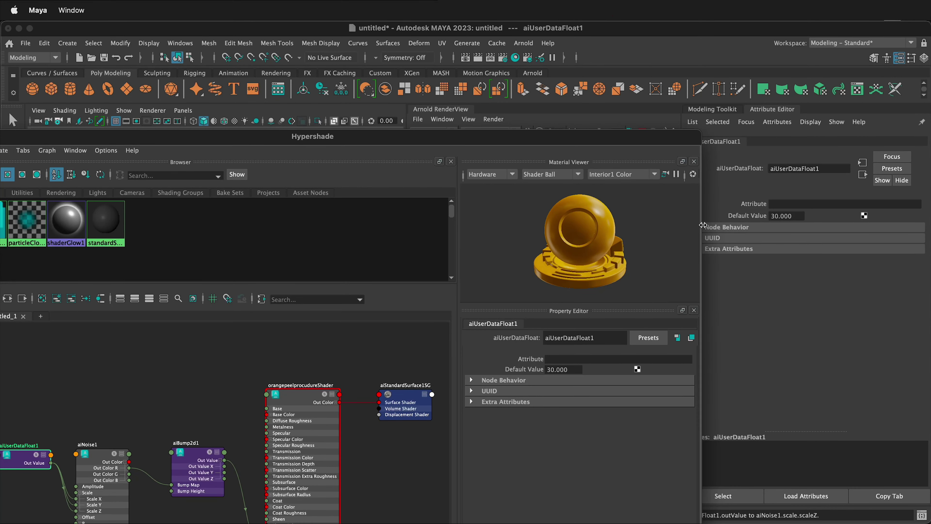
{"action": "left_click_drag", "start_coordinate": [703, 226], "coordinate": [505, 223]}
{"action": "left_click_drag", "start_coordinate": [408, 138], "coordinate": [306, 100]}
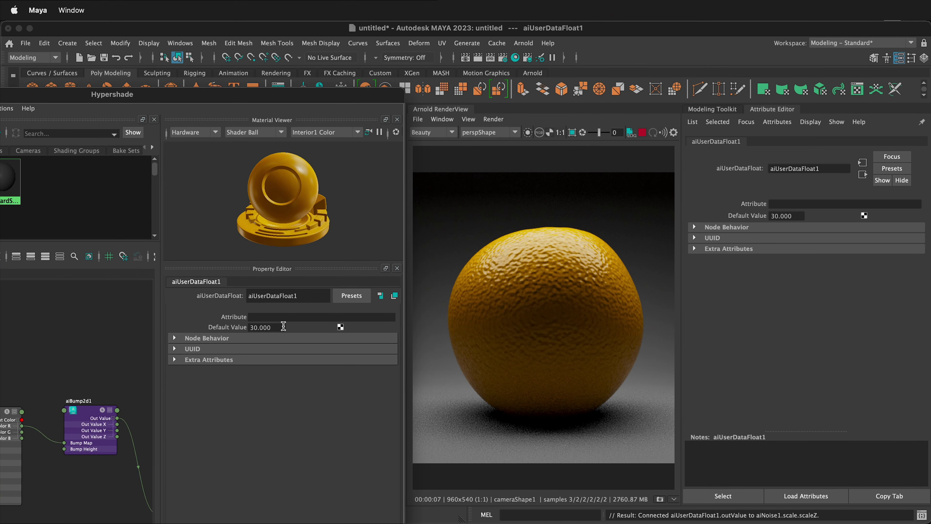
- Set the aiUserDataFloat node's default value to 10
{"action": "left_click_drag", "start_coordinate": [283, 327], "coordinate": [216, 327]}
{"action": "type", "text": "10"}
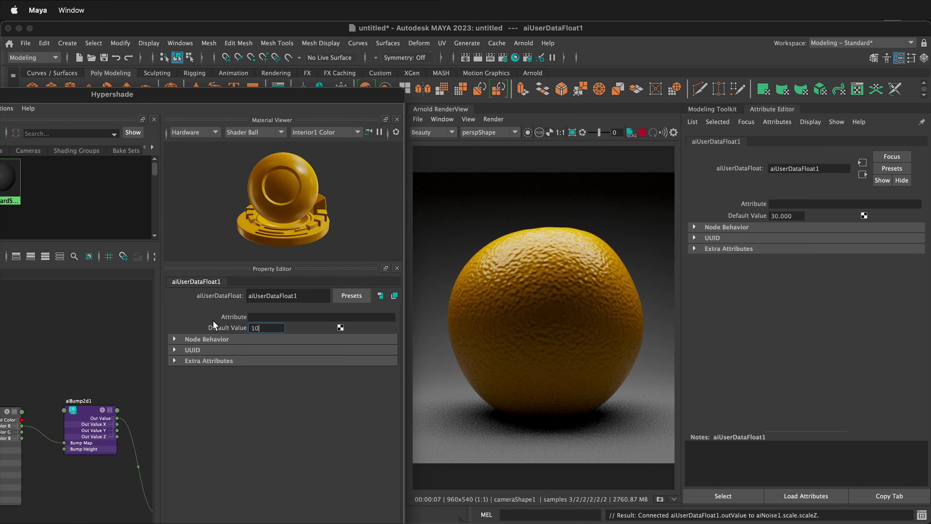
{"action": "key", "text": "Return"}
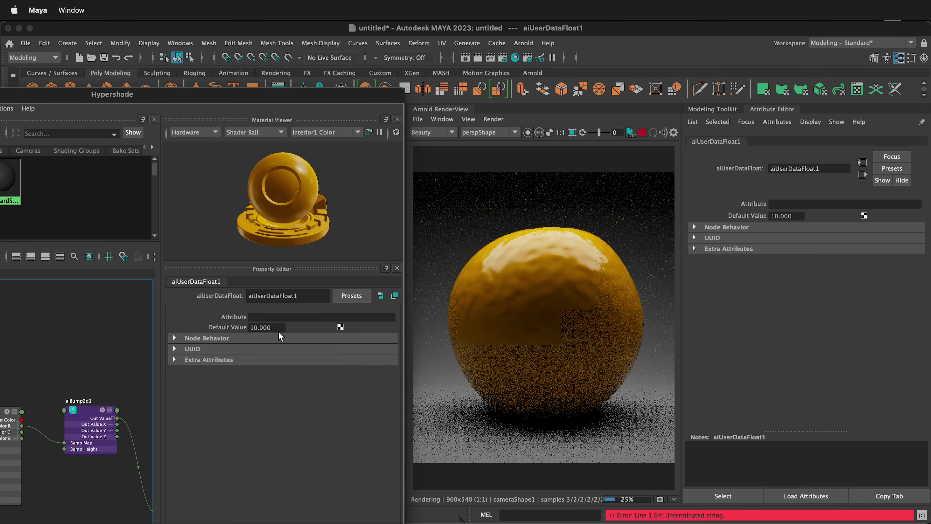
- Set the aiUserDataFloat node's default value to 40
{"action": "left_click_drag", "start_coordinate": [279, 329], "coordinate": [219, 322]}
{"action": "type", "text": "40"}
{"action": "key", "text": "Return"}
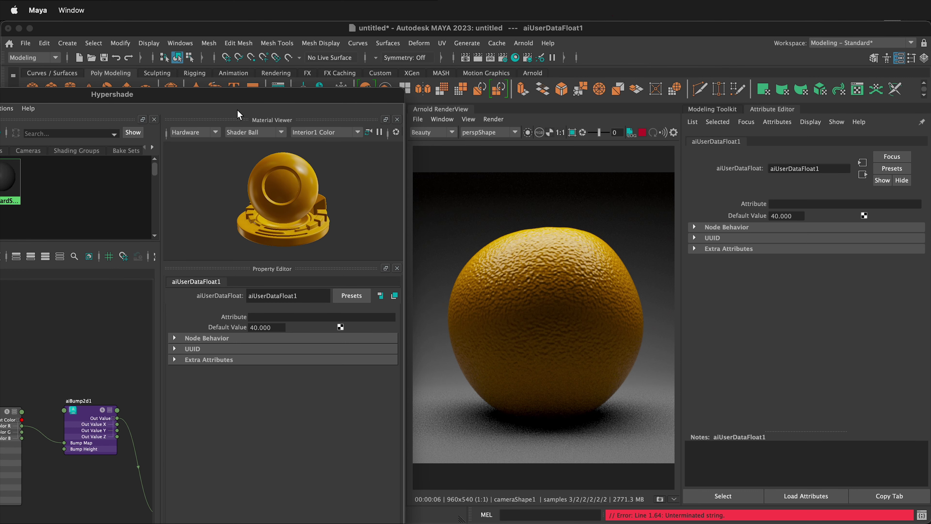
- Select the aiNoise1 node and set its octaves to 3
{"action": "left_click_drag", "start_coordinate": [229, 95], "coordinate": [309, 75]}
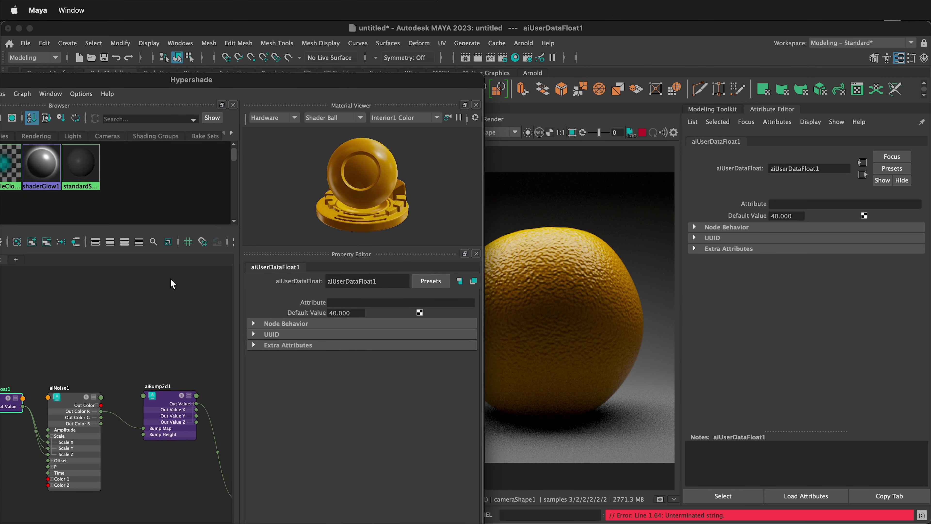
{"action": "left_click", "coordinate": [63, 398]}
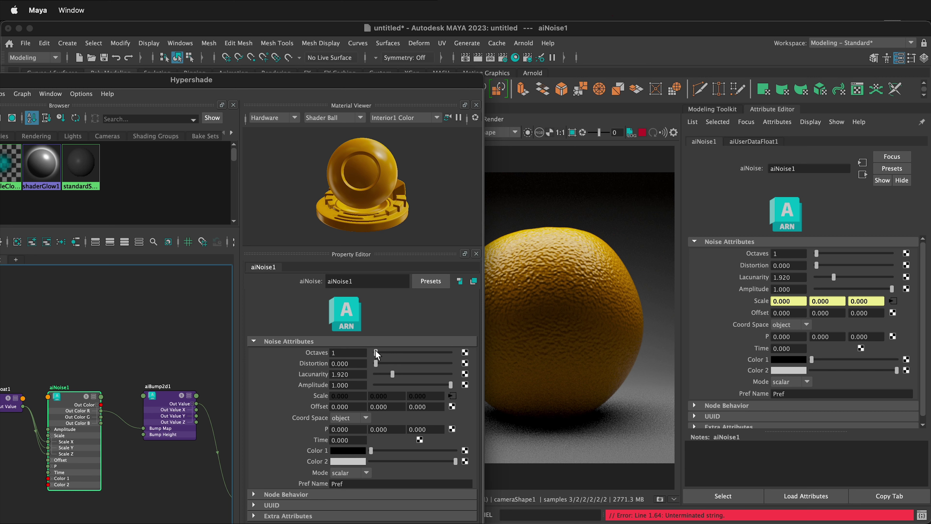
{"action": "left_click_drag", "start_coordinate": [377, 352], "coordinate": [397, 352]}
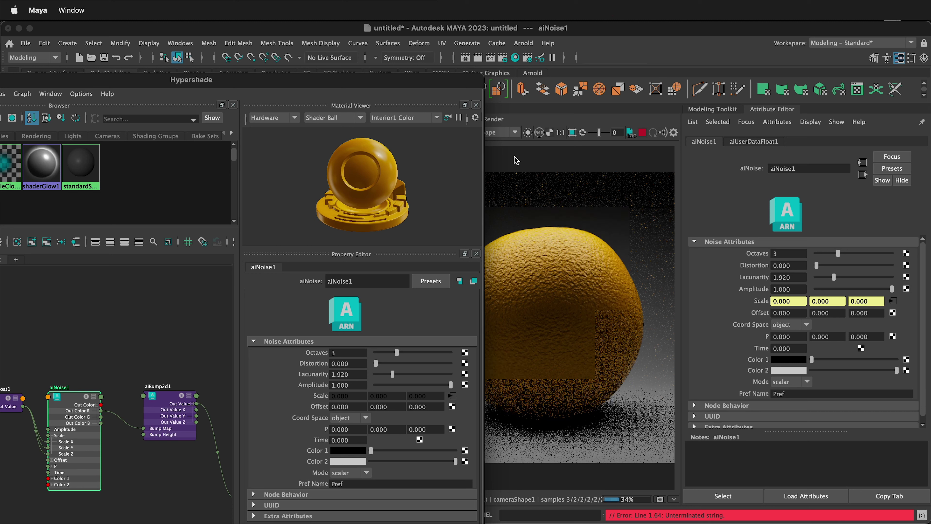
- With the render isolated to the selected noise node, set its lacunarity to 1.584 and its time to 1
{"action": "left_click", "coordinate": [530, 133]}
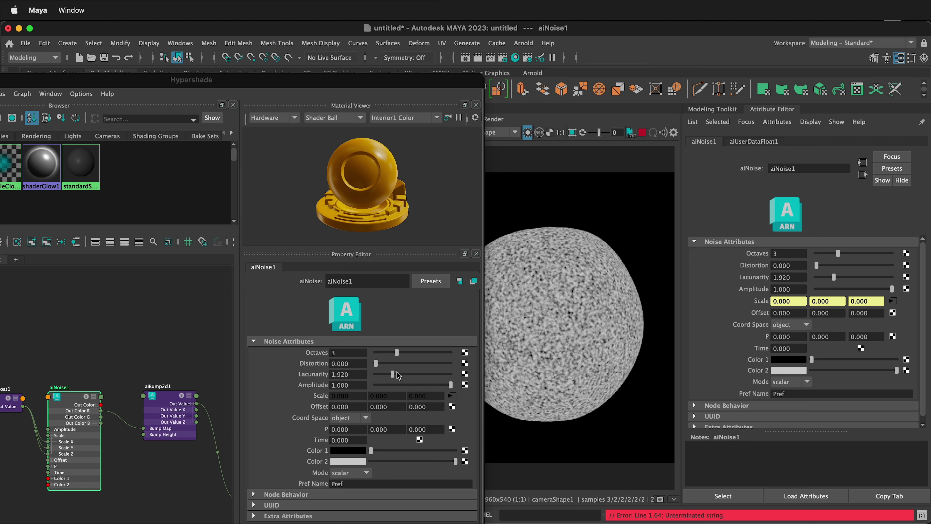
{"action": "left_click_drag", "start_coordinate": [391, 374], "coordinate": [386, 374]}
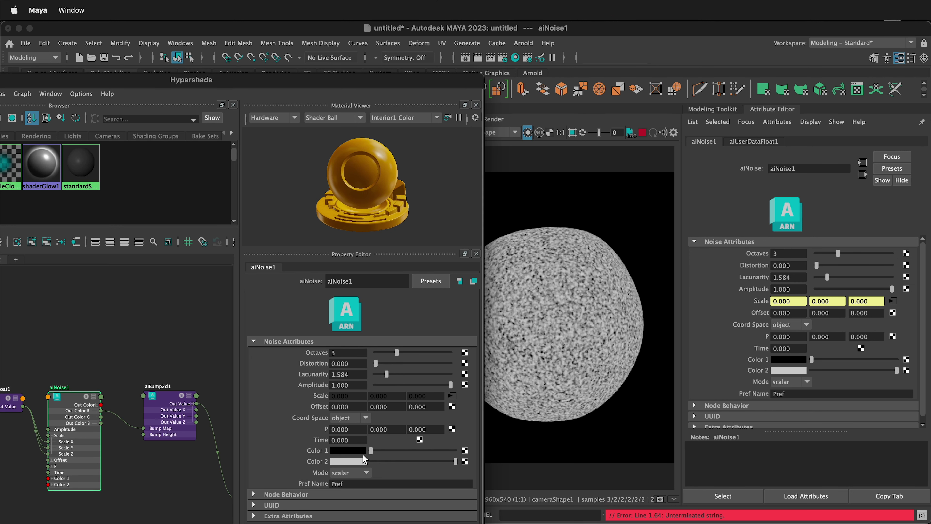
{"action": "double_click", "coordinate": [358, 439]}
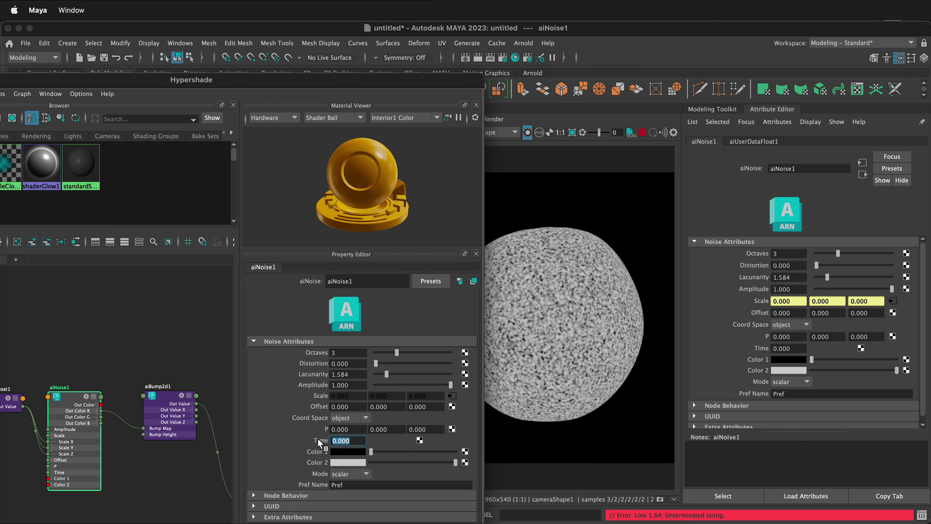
{"action": "type", "text": "1"}
{"action": "key", "text": "Return"}
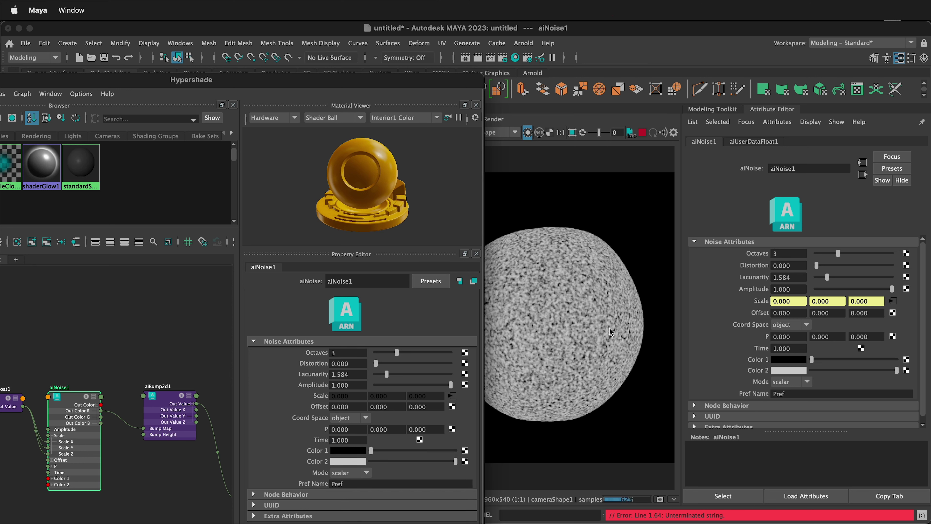
- Set aiNoise1's distortion to 0.511, octaves to 4 and lacunarity to 1.409, and return the render from the isolated noise to the full scene
{"action": "left_click", "coordinate": [380, 363]}
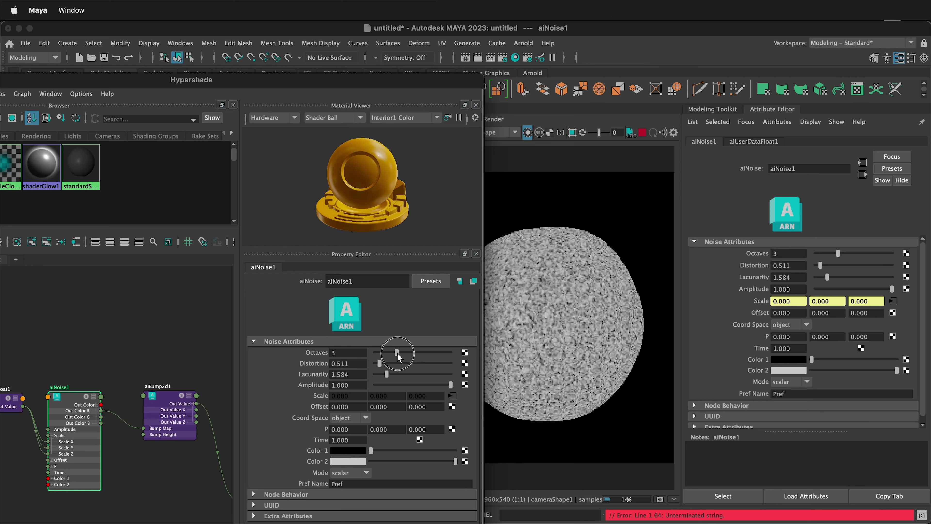
{"action": "left_click_drag", "start_coordinate": [397, 353], "coordinate": [382, 374]}
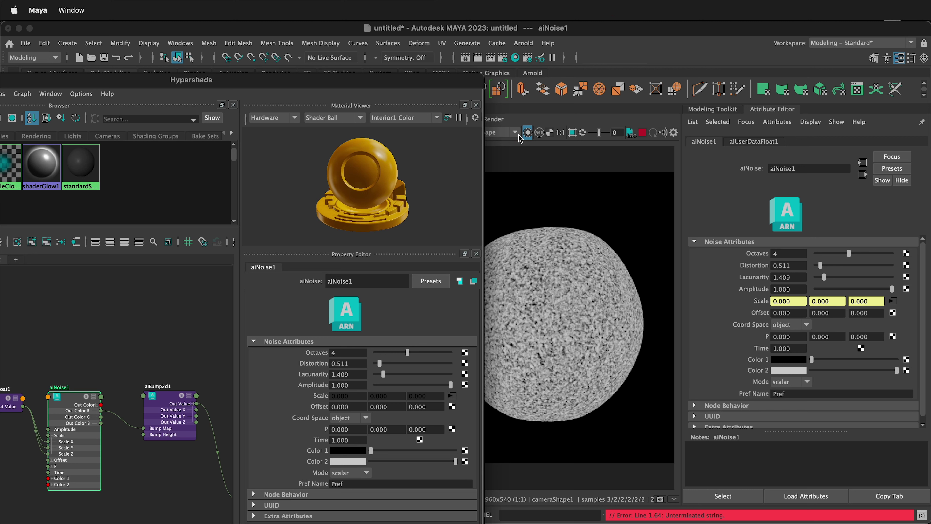
{"action": "left_click", "coordinate": [527, 132]}
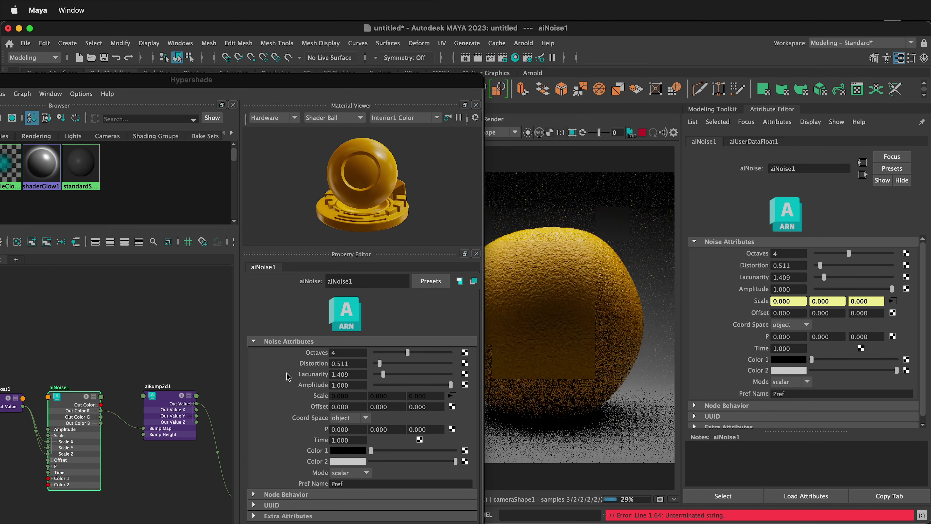
- Select the aiBump2d1 node and set its bump height to 0.005
{"action": "left_click", "coordinate": [169, 398]}
{"action": "double_click", "coordinate": [352, 353]}
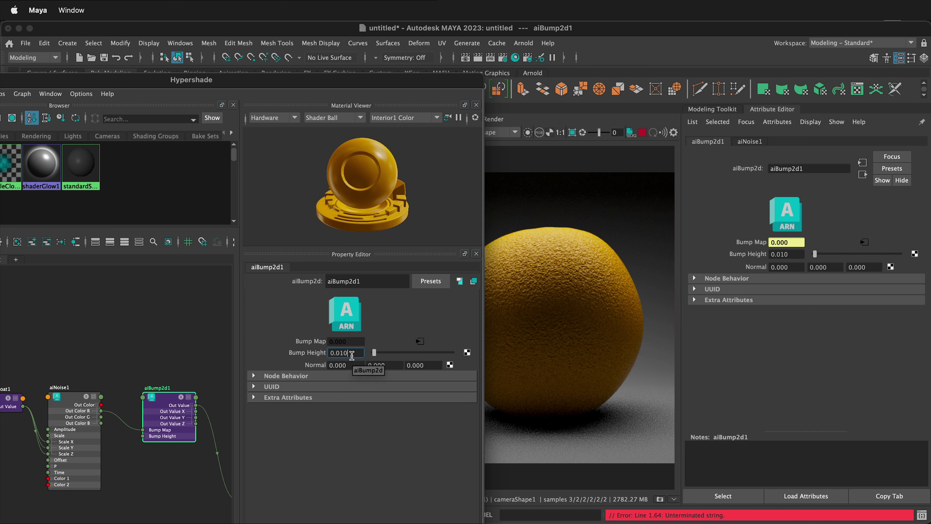
{"action": "left_click_drag", "start_coordinate": [341, 352], "coordinate": [348, 353]}
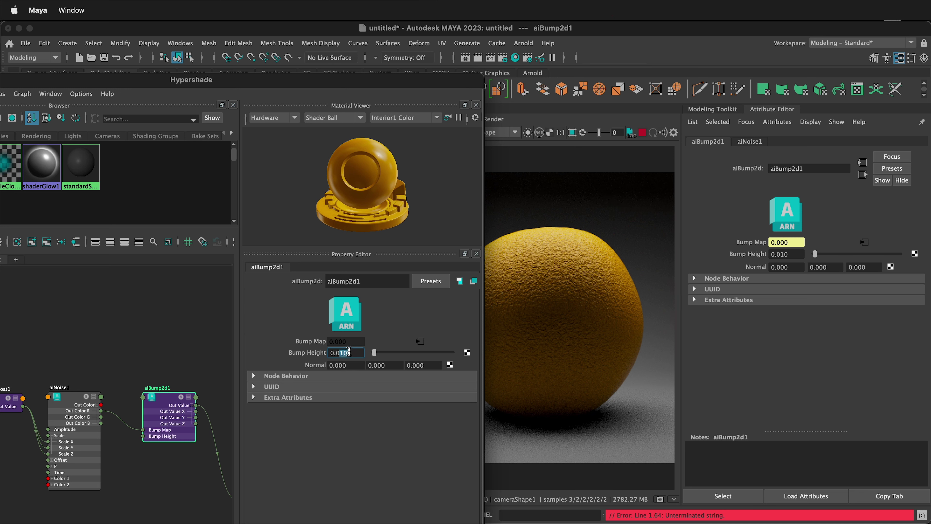
{"action": "type", "text": "05"}
{"action": "key", "text": "Return"}
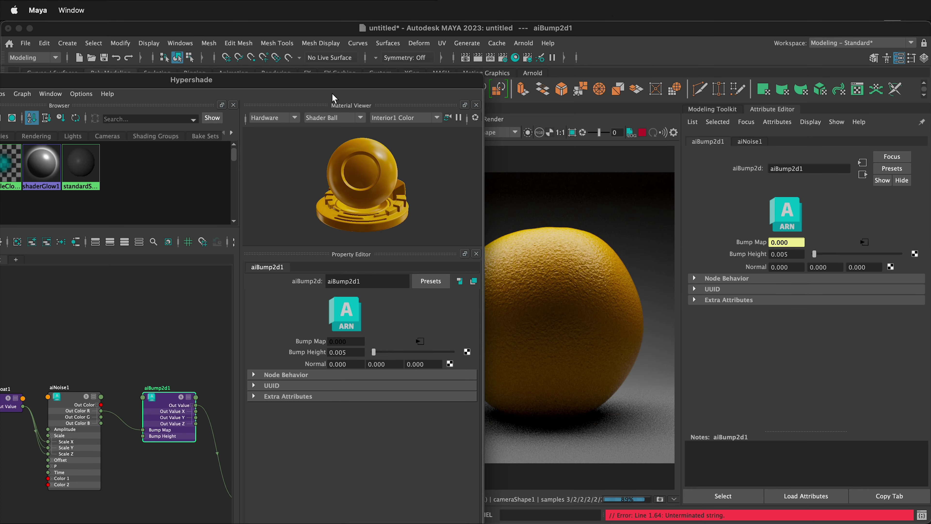
- Select the orangepeelprocudureShader node and set its specular roughness to 0.248
{"action": "left_click_drag", "start_coordinate": [327, 77], "coordinate": [502, 25]}
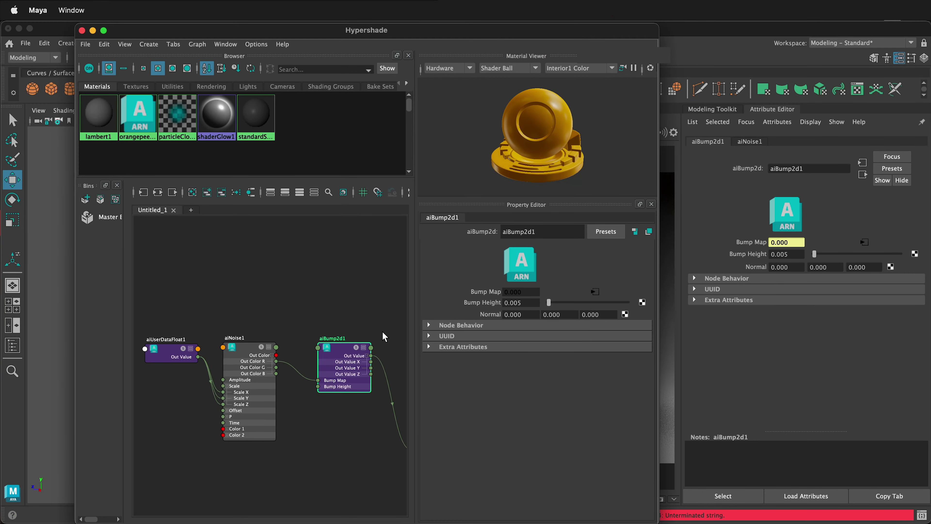
{"action": "middle_click_drag", "start_coordinate": [370, 301], "coordinate": [248, 291]}
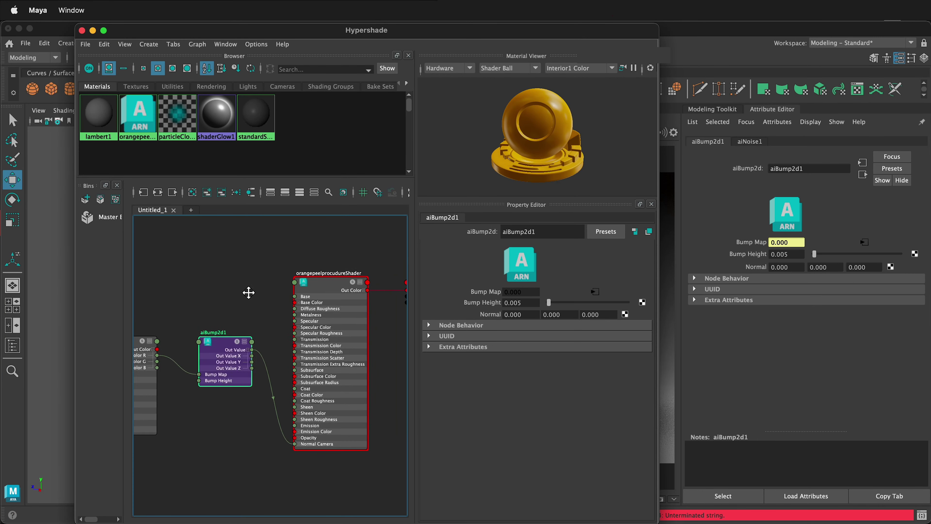
{"action": "left_click", "coordinate": [337, 287]}
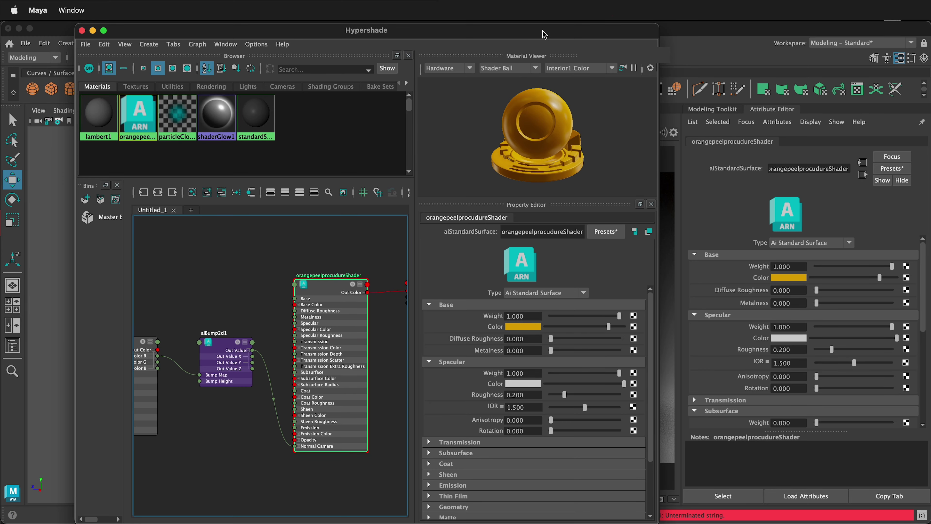
{"action": "left_click_drag", "start_coordinate": [544, 34], "coordinate": [332, 62]}
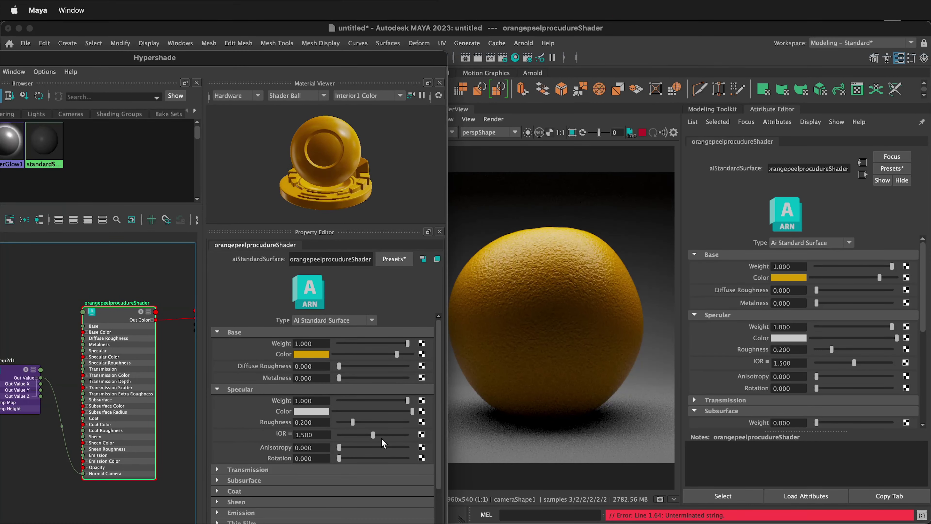
{"action": "left_click", "coordinate": [356, 422]}
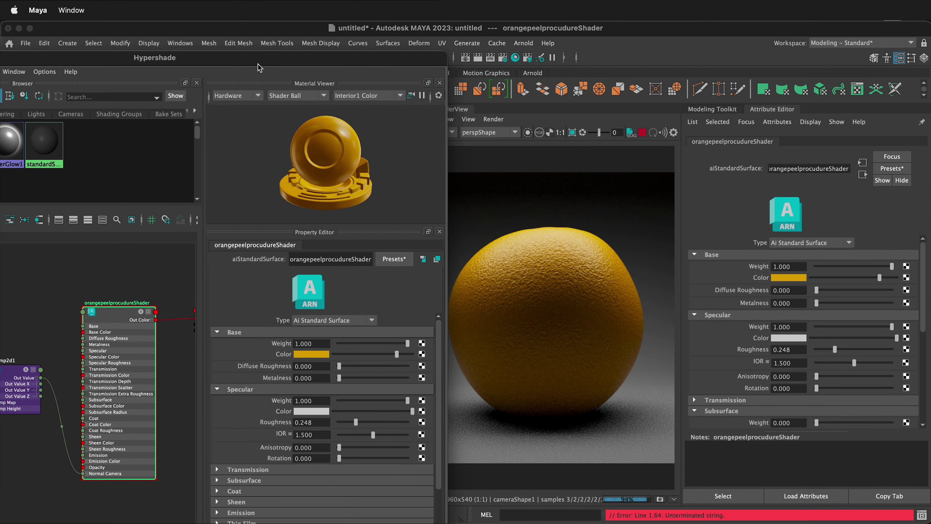
- Try a coat weight of 1.000 on the orange peel shader and return it to 0
{"action": "left_click_drag", "start_coordinate": [264, 61], "coordinate": [469, 56]}
{"action": "left_click_drag", "start_coordinate": [573, 54], "coordinate": [387, 50]}
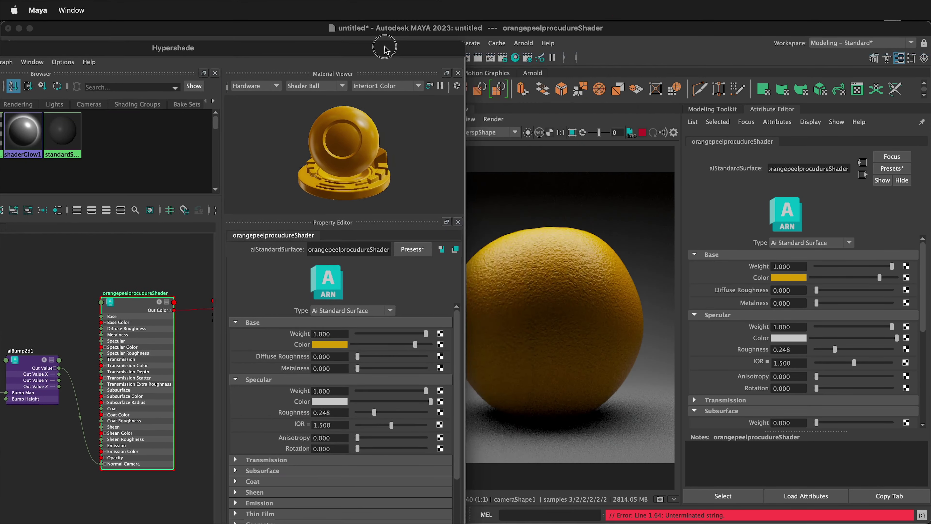
{"action": "left_click", "coordinate": [236, 483]}
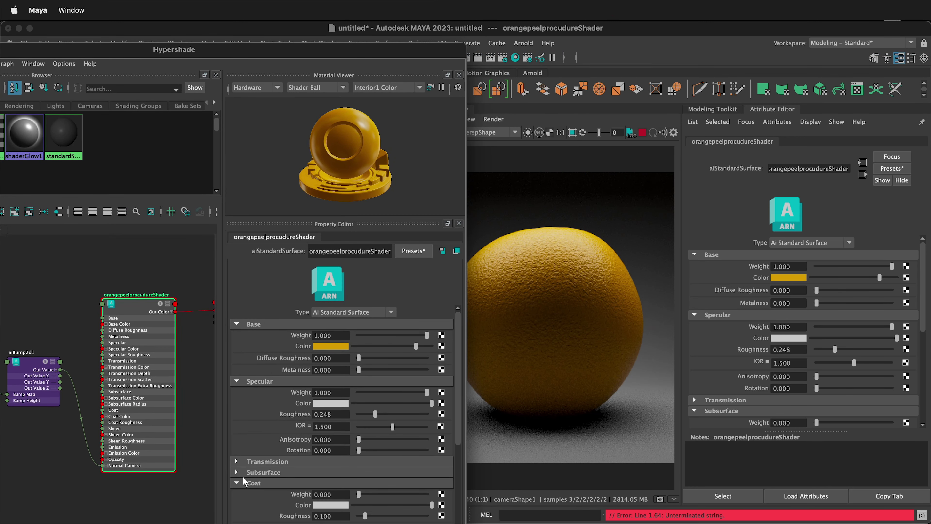
{"action": "left_click_drag", "start_coordinate": [359, 495], "coordinate": [428, 495]}
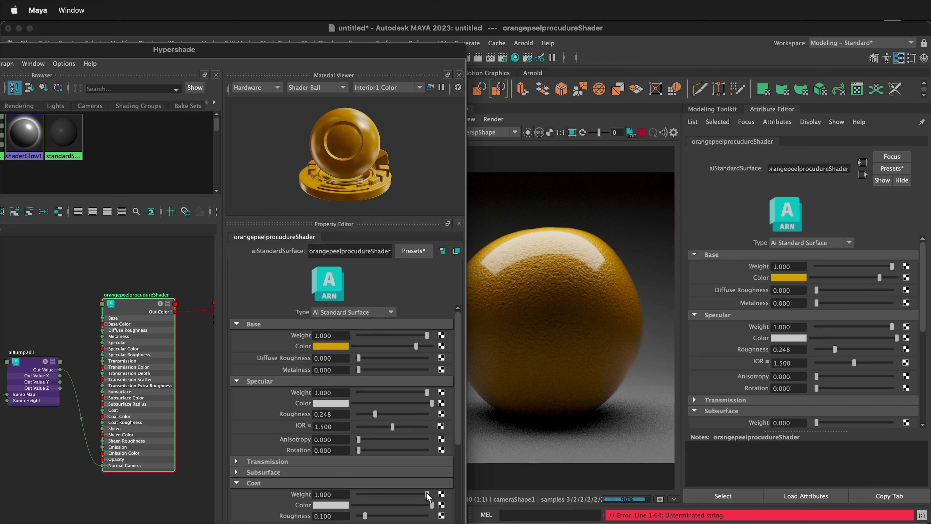
{"action": "left_click_drag", "start_coordinate": [427, 496], "coordinate": [352, 494]}
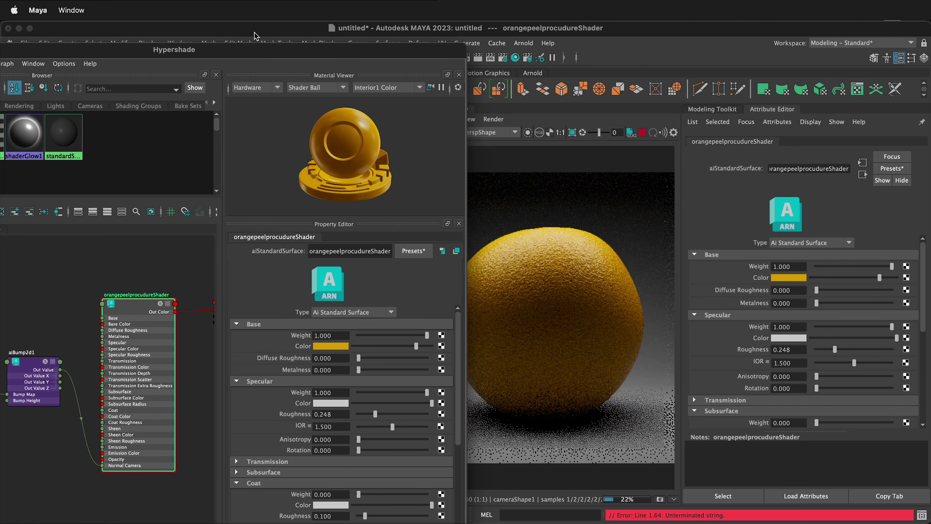
- Add a second aiBump2d node to the shader graph and place it above aiBump2d1
{"action": "left_click_drag", "start_coordinate": [258, 56], "coordinate": [525, 46]}
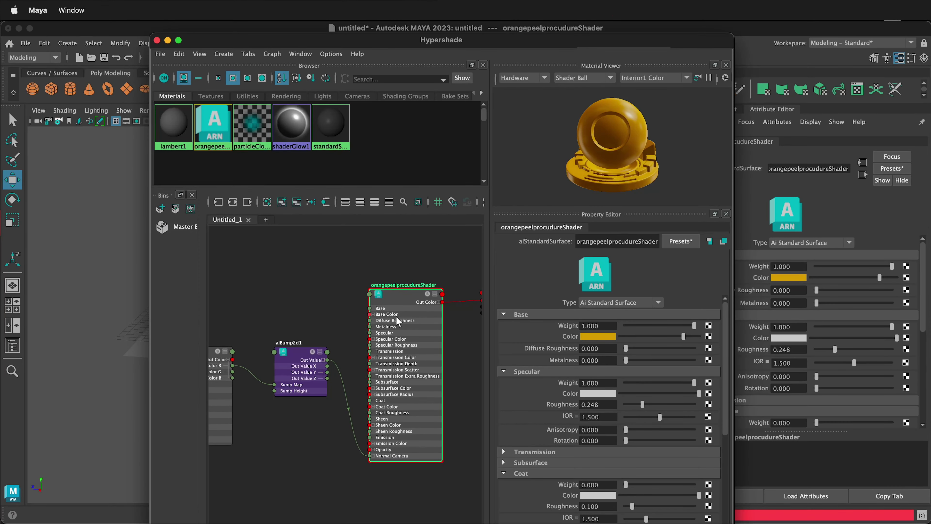
{"action": "scroll", "coordinate": [350, 339], "scroll_direction": "down", "scroll_amount": 6}
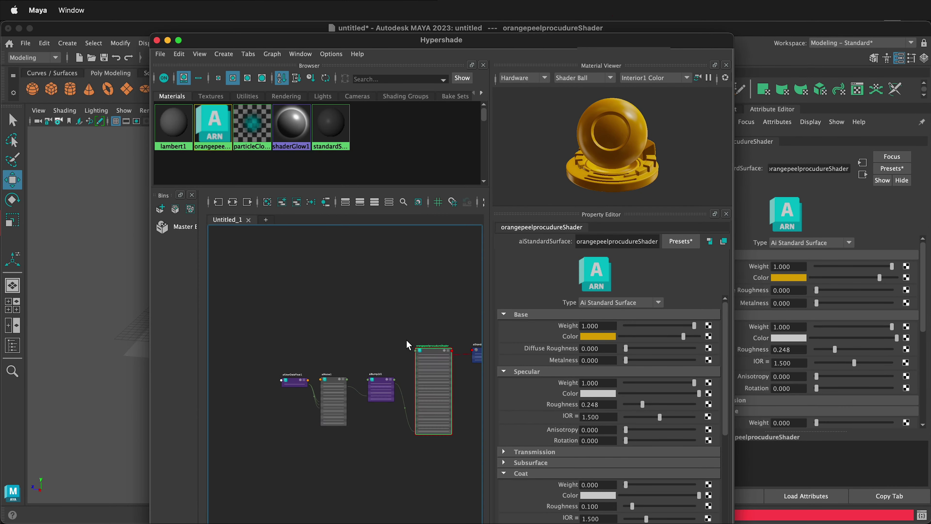
{"action": "left_click", "coordinate": [364, 327]}
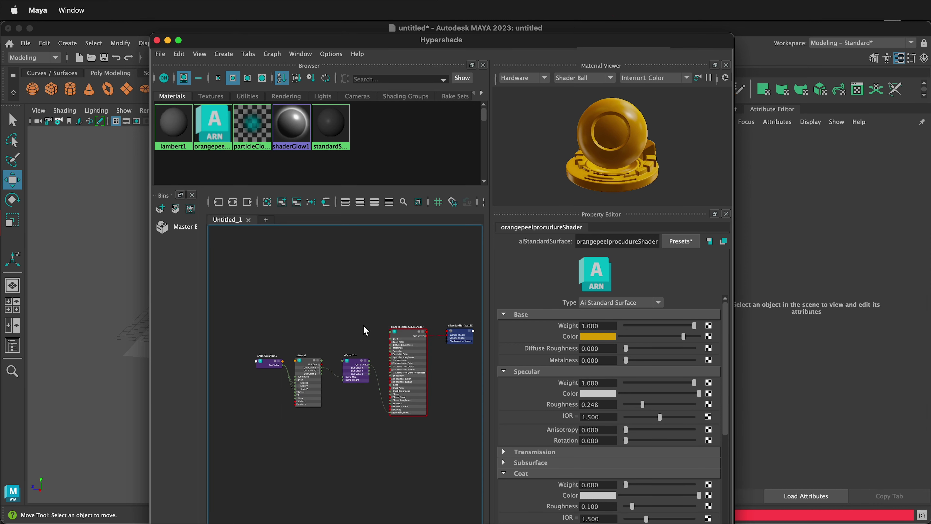
{"action": "scroll", "coordinate": [363, 326], "scroll_direction": "up", "scroll_amount": 5}
{"action": "key", "text": "Tab"}
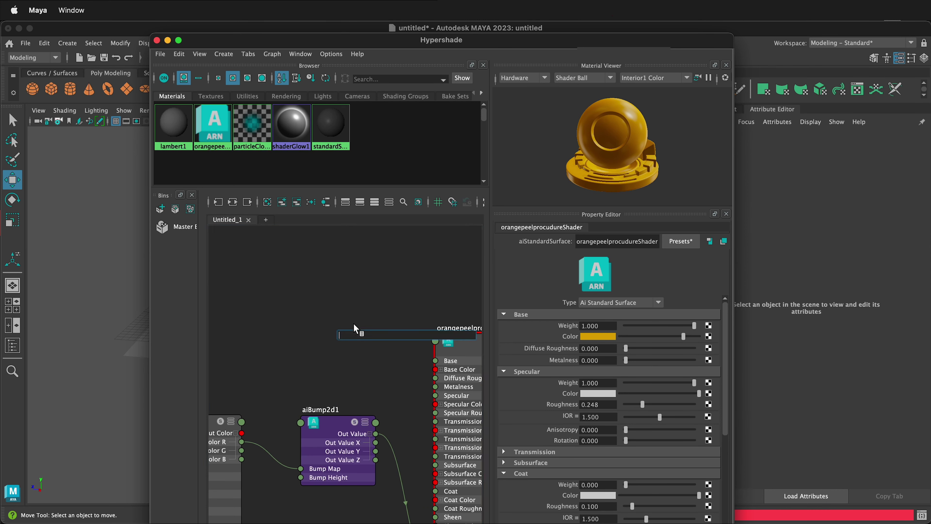
{"action": "type", "text": "aibump"}
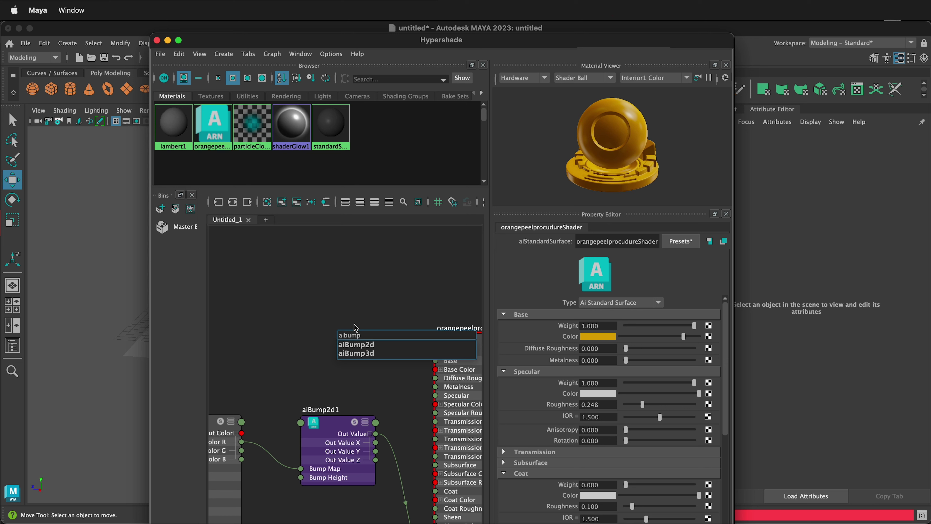
{"action": "left_click", "coordinate": [380, 345]}
{"action": "left_click_drag", "start_coordinate": [385, 340], "coordinate": [339, 316]}
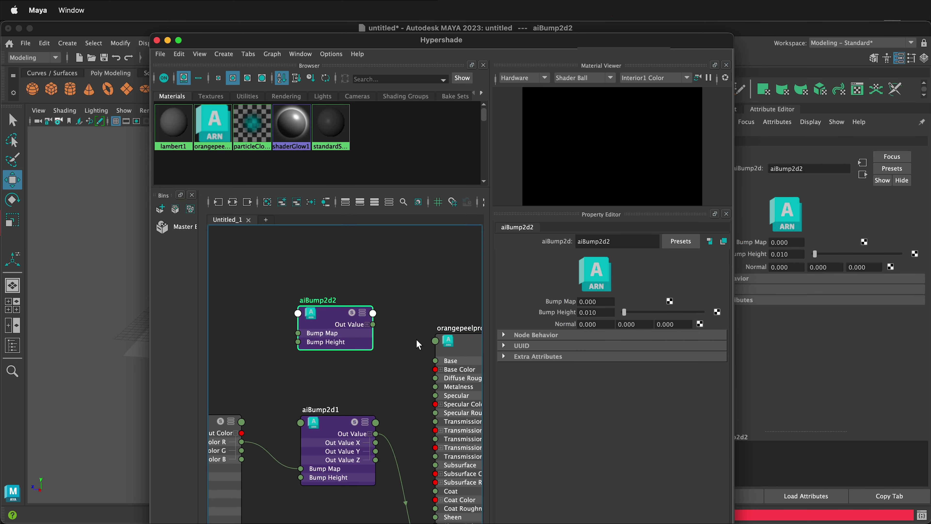
- Connect aiBump2d2's outValue to the orange peel shader's coatNormal input
{"action": "left_click", "coordinate": [466, 343]}
{"action": "left_click_drag", "start_coordinate": [461, 336], "coordinate": [454, 329]}
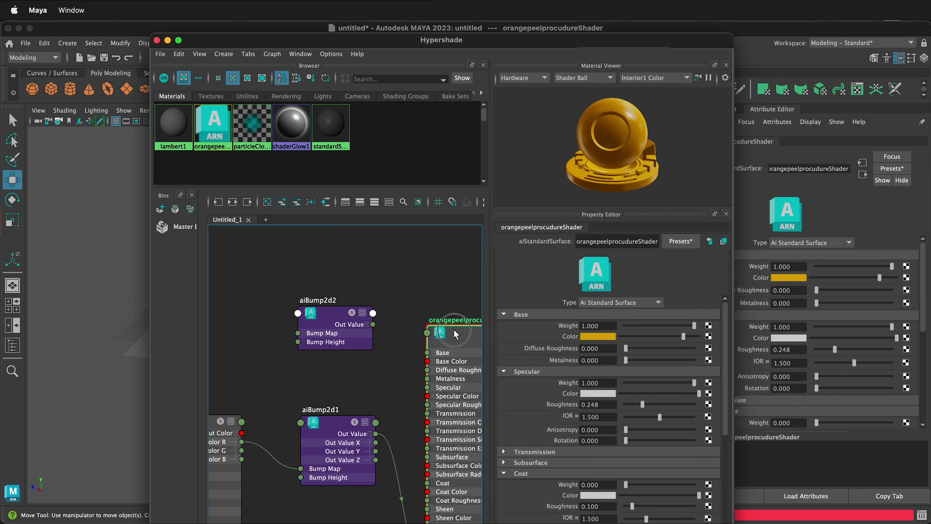
{"action": "scroll", "coordinate": [602, 409], "scroll_direction": "down", "scroll_amount": 5}
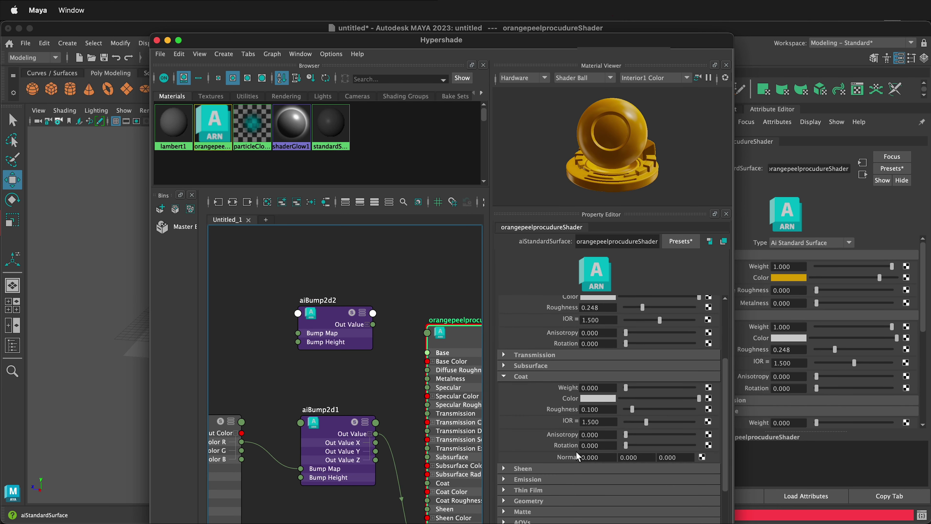
{"action": "scroll", "coordinate": [610, 456], "scroll_direction": "down", "scroll_amount": 2}
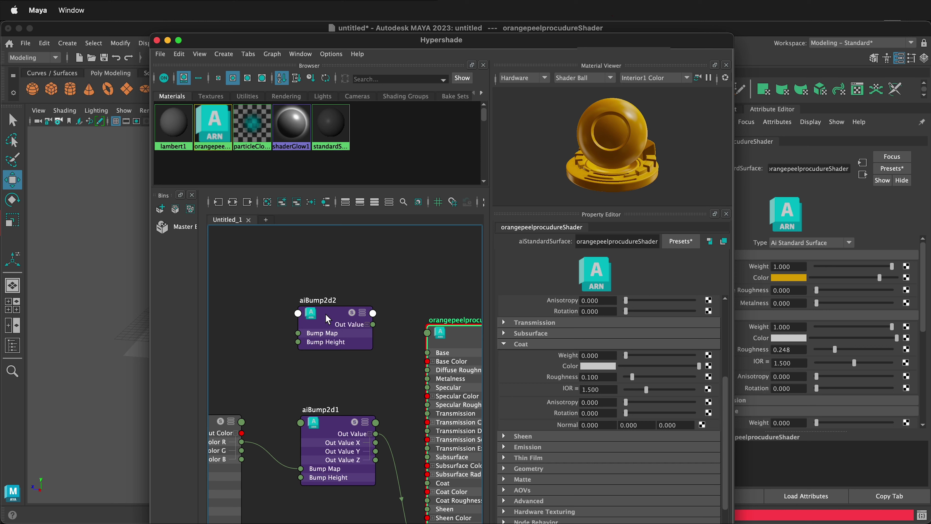
{"action": "middle_click_drag", "start_coordinate": [325, 314], "coordinate": [555, 425]}
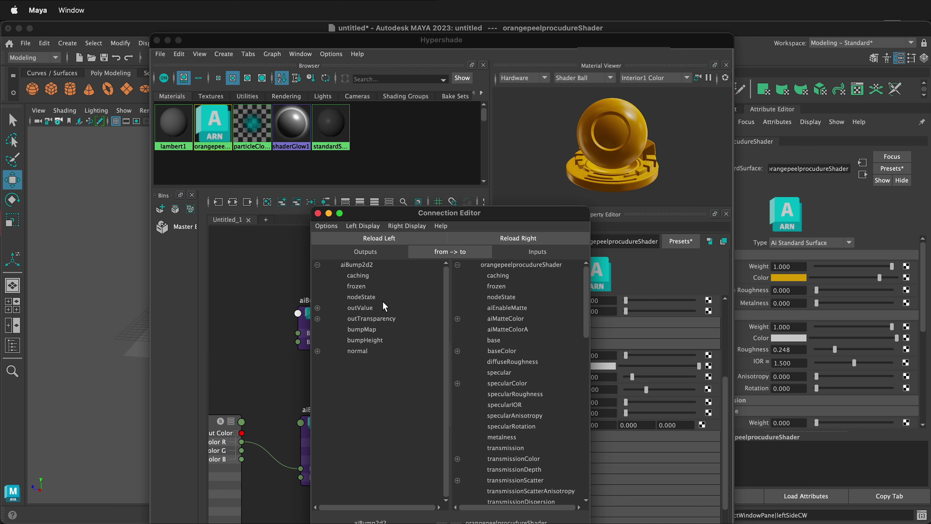
{"action": "left_click", "coordinate": [371, 308]}
{"action": "scroll", "coordinate": [509, 408], "scroll_direction": "down", "scroll_amount": 10}
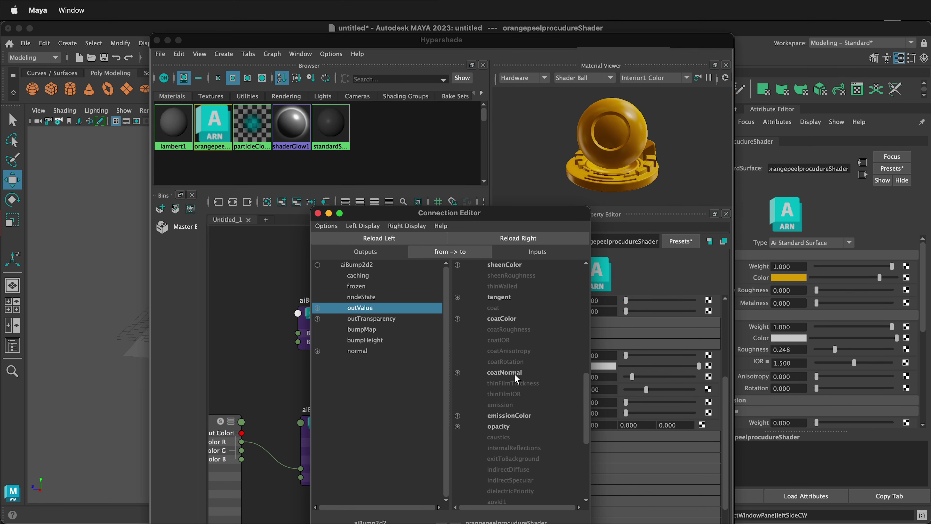
{"action": "left_click", "coordinate": [514, 373]}
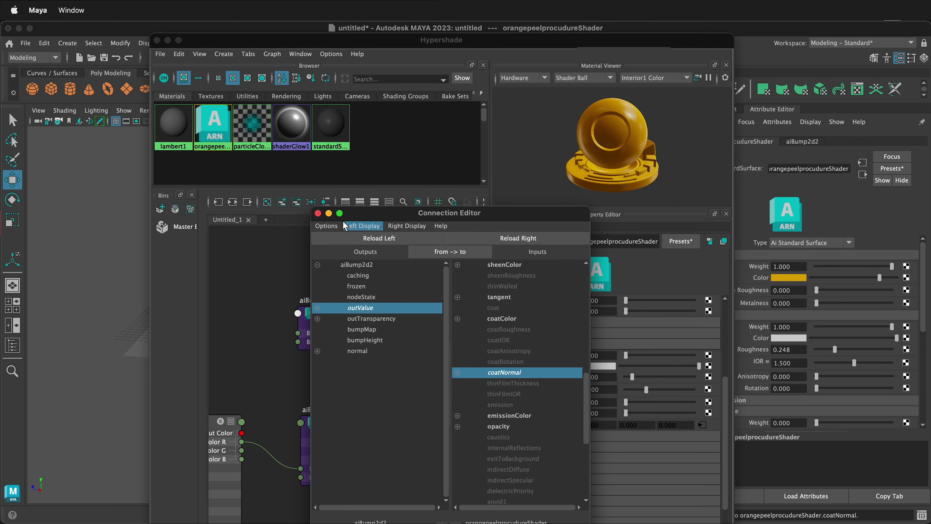
{"action": "left_click", "coordinate": [317, 213]}
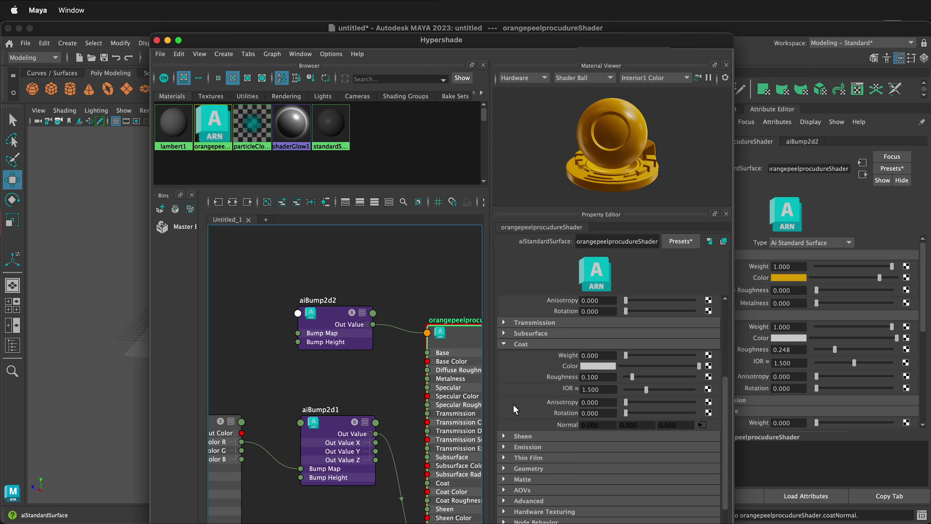
- Connect aiNoise1's Out Color R to aiBump2d2's Bump Map and set the shader's coat weight to 0.080
{"action": "middle_click_drag", "start_coordinate": [329, 279], "coordinate": [422, 269]}
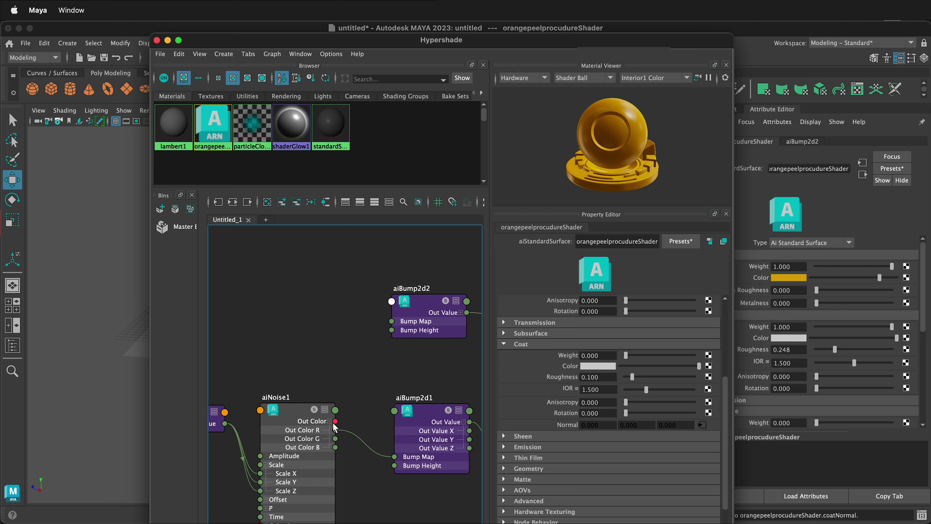
{"action": "left_click_drag", "start_coordinate": [336, 431], "coordinate": [391, 322]}
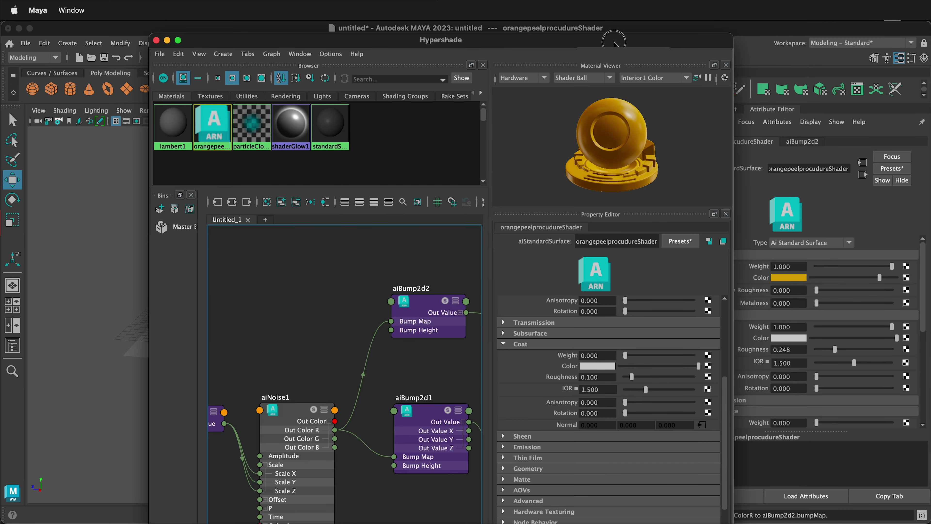
{"action": "left_click_drag", "start_coordinate": [616, 41], "coordinate": [407, 178]}
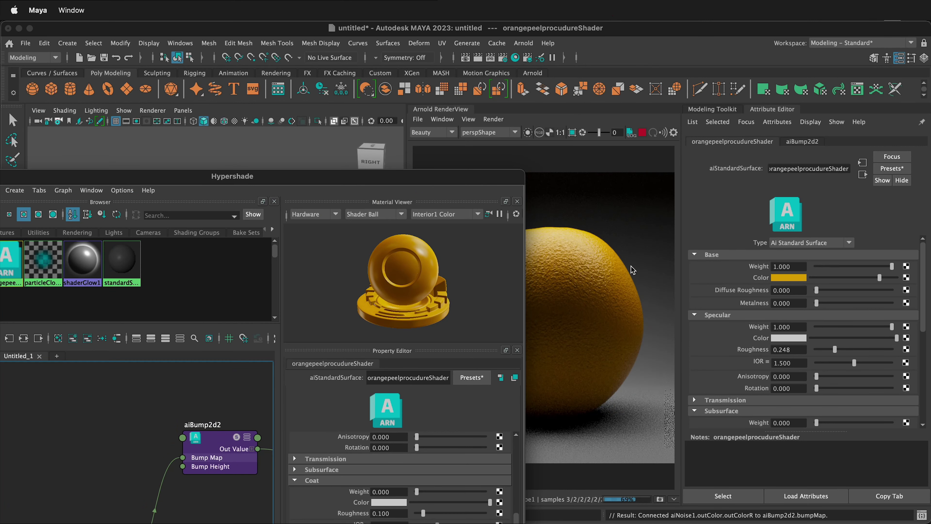
{"action": "left_click_drag", "start_coordinate": [406, 176], "coordinate": [361, 98]}
{"action": "left_click_drag", "start_coordinate": [373, 411], "coordinate": [378, 412]}
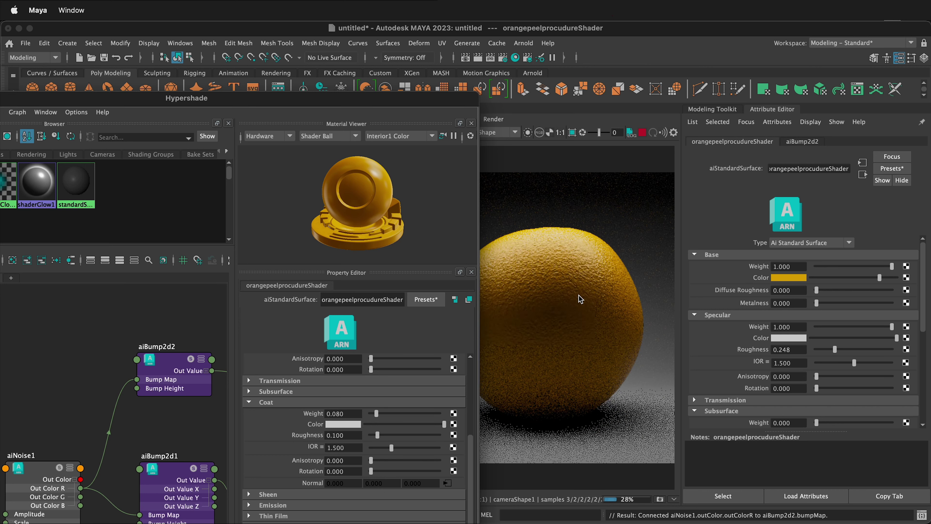
- Delete the connection between aiNoise1 and aiBump2d2's Bump Map
{"action": "left_click_drag", "start_coordinate": [236, 106], "coordinate": [454, 98]}
{"action": "left_click", "coordinate": [325, 427]}
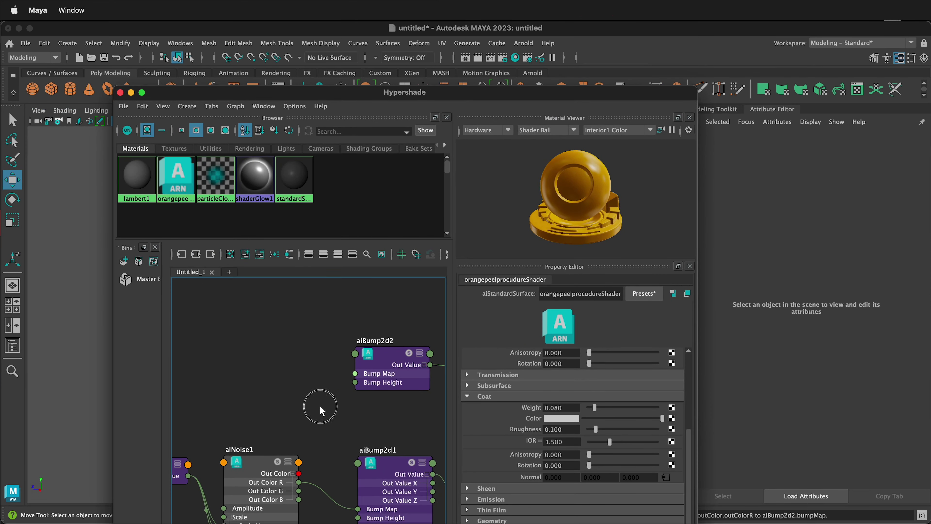
{"action": "key", "text": "Delete"}
- Add a second aiNoise node beside aiBump2d2 and connect its Out Color R to aiBump2d2's Bump Map
{"action": "left_click_drag", "start_coordinate": [415, 90], "coordinate": [509, 67]}
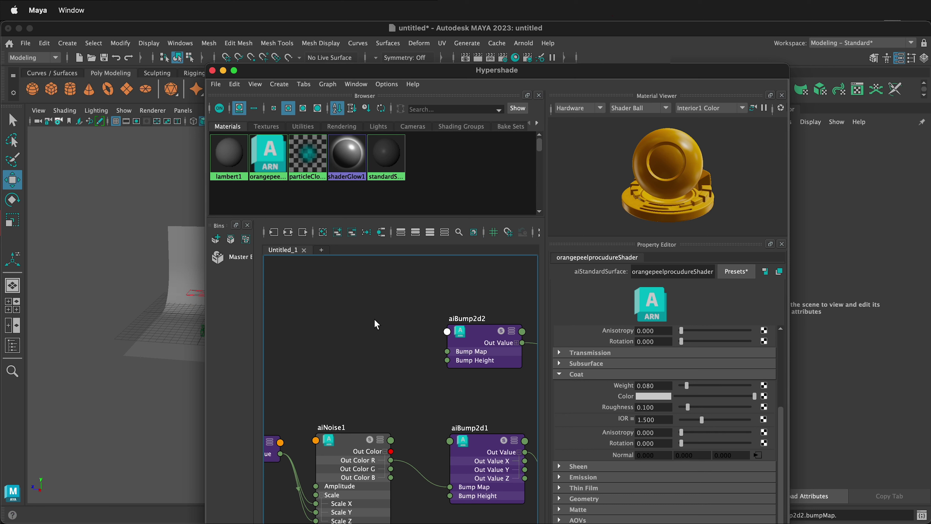
{"action": "middle_click_drag", "start_coordinate": [375, 322], "coordinate": [374, 323]}
{"action": "type", "text": "aiNoise"}
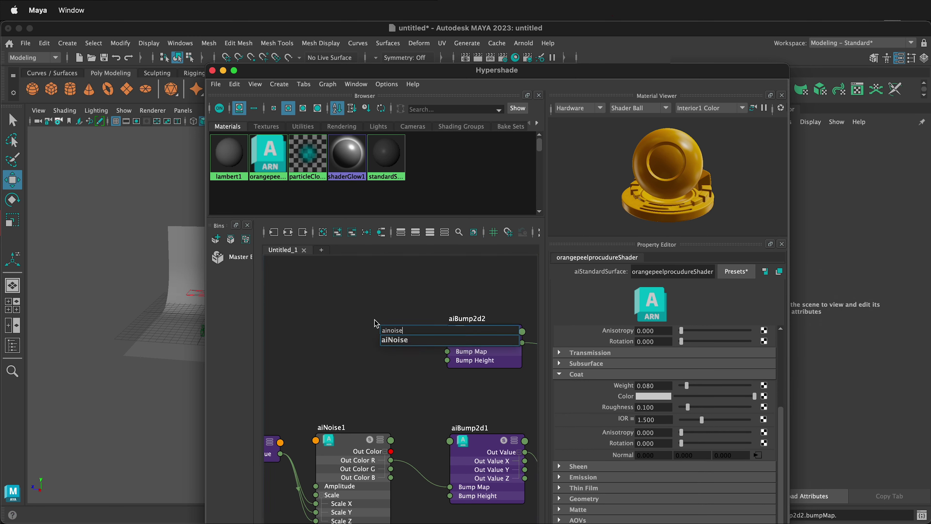
{"action": "key", "text": "Return"}
{"action": "left_click_drag", "start_coordinate": [406, 336], "coordinate": [327, 301]}
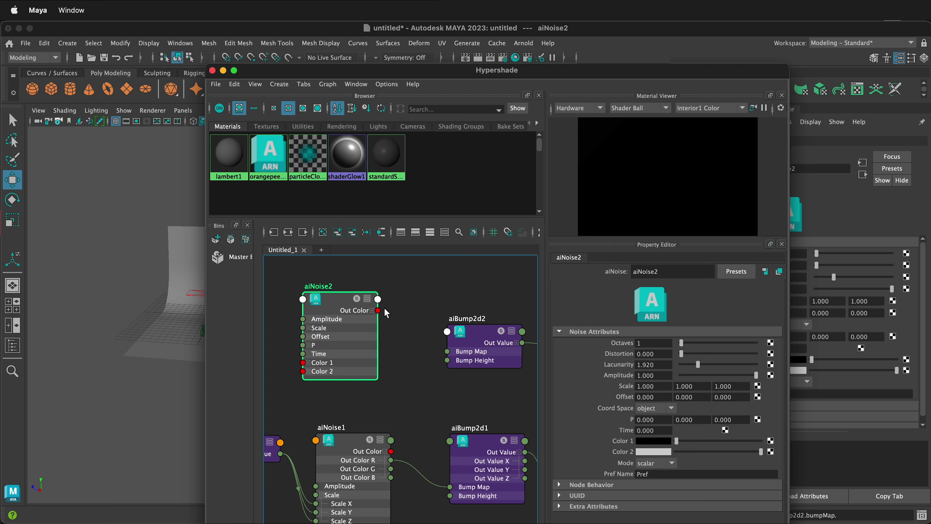
{"action": "left_click", "coordinate": [372, 311]}
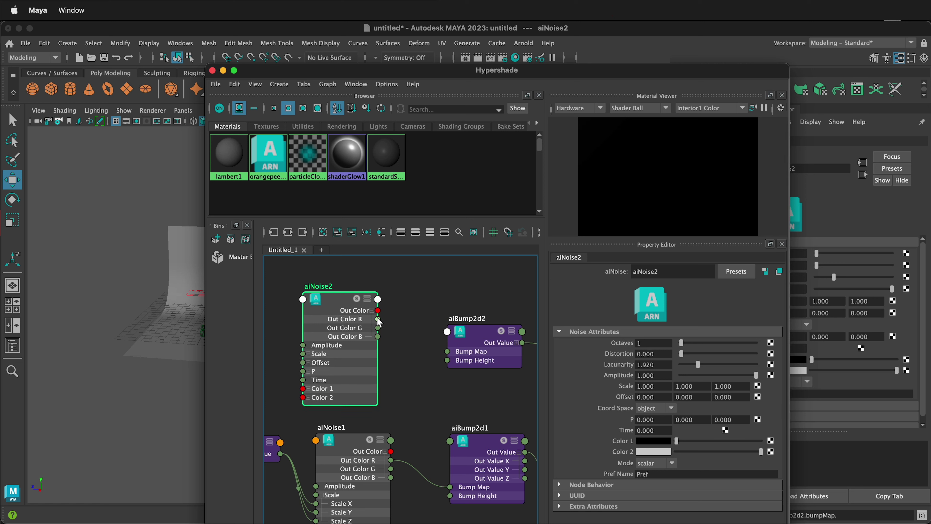
{"action": "left_click_drag", "start_coordinate": [378, 319], "coordinate": [442, 349]}
- Add a second aiUserDataFloat node to the shader graph and place it to the left of aiNoise2
{"action": "middle_click_drag", "start_coordinate": [322, 378], "coordinate": [429, 372], "text": "alt"}
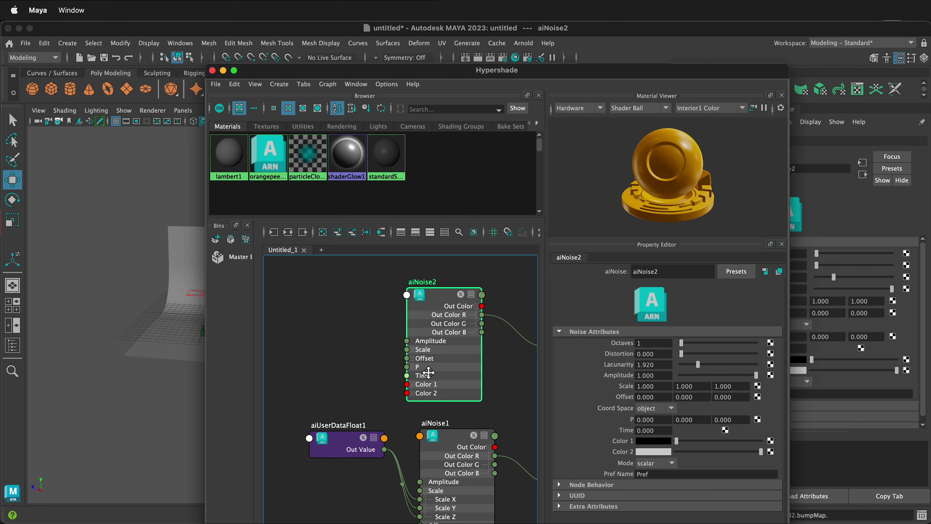
{"action": "left_click", "coordinate": [327, 332]}
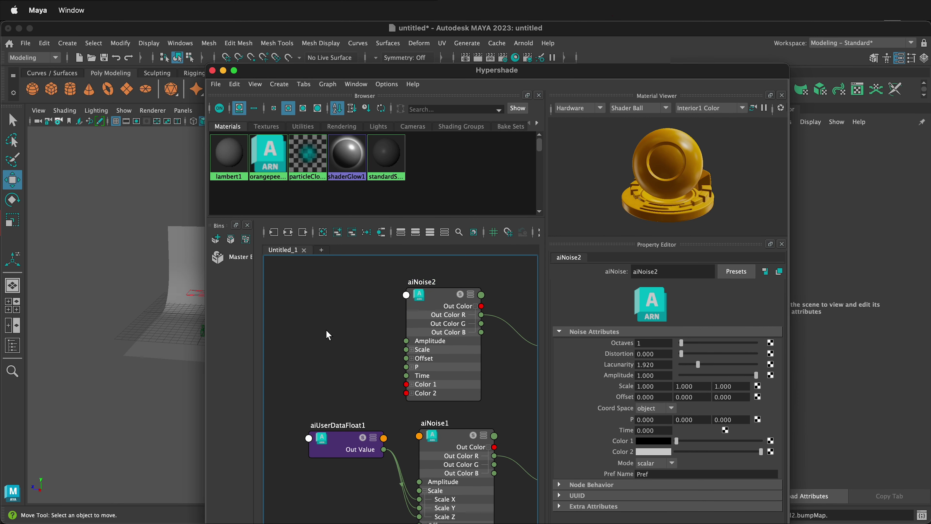
{"action": "key", "text": "Tab"}
{"action": "type", "text": "aiu"}
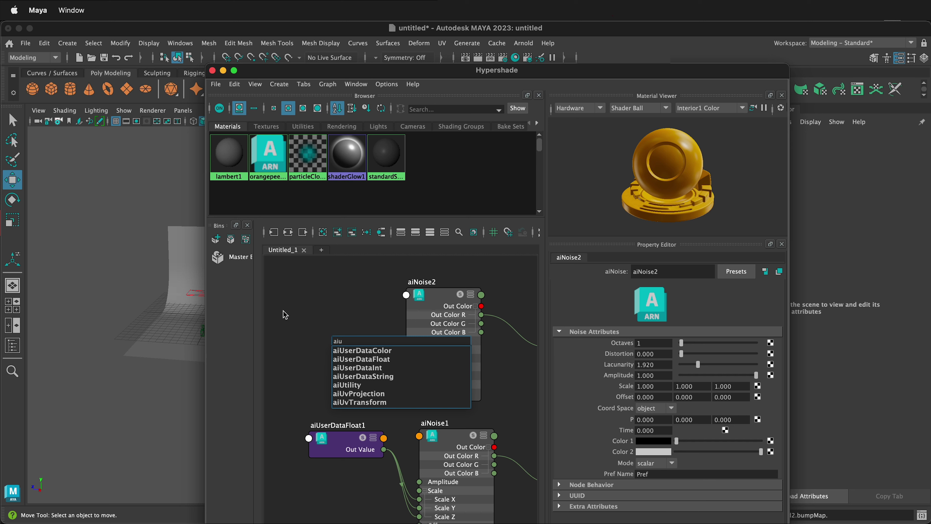
{"action": "left_click", "coordinate": [377, 360]}
{"action": "left_click_drag", "start_coordinate": [372, 332], "coordinate": [299, 332]}
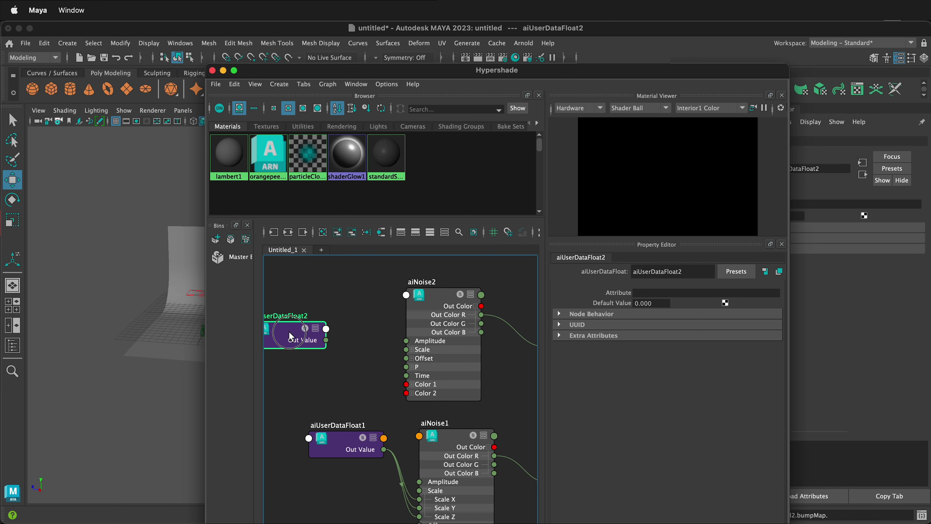
- Connect aiUserDataFloat2's Out Value to aiNoise2's Scale X, Scale Y and Scale Z
{"action": "left_click", "coordinate": [412, 349]}
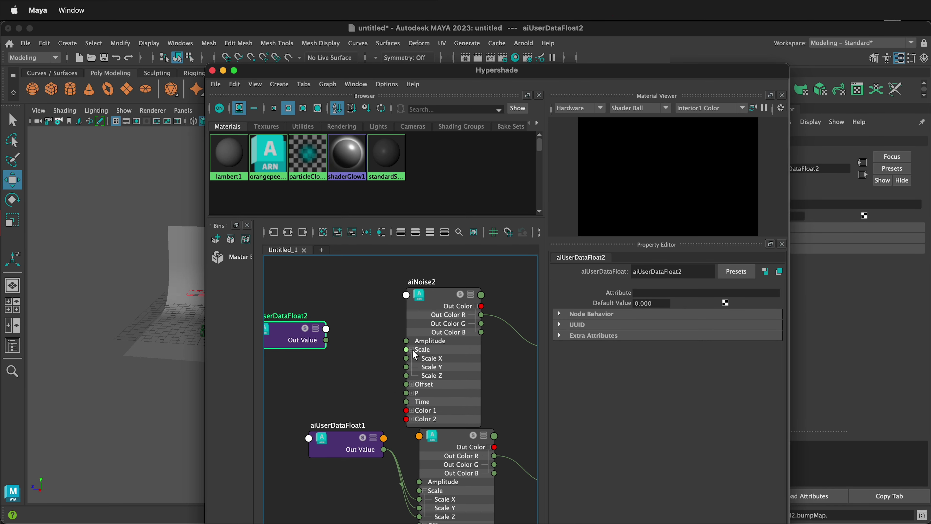
{"action": "left_click_drag", "start_coordinate": [326, 340], "coordinate": [406, 358]}
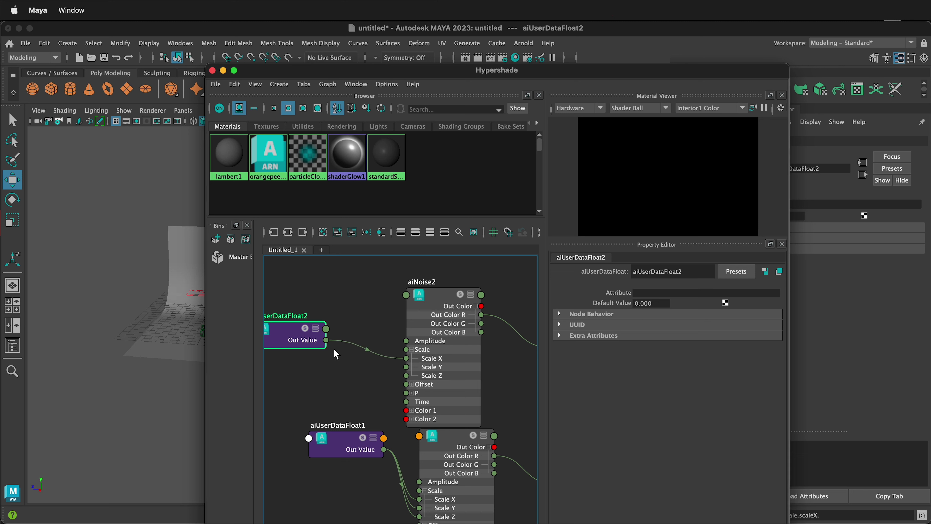
{"action": "left_click_drag", "start_coordinate": [326, 340], "coordinate": [406, 367]}
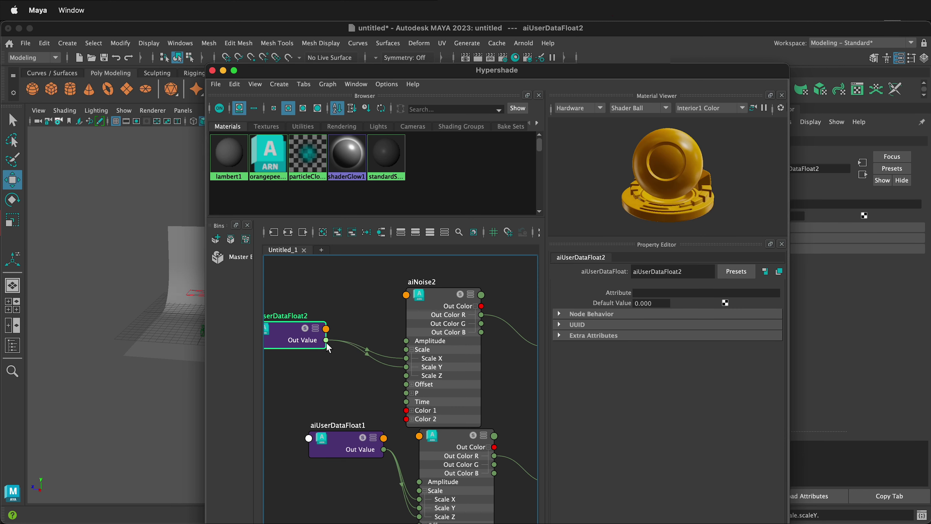
{"action": "left_click_drag", "start_coordinate": [326, 340], "coordinate": [407, 376]}
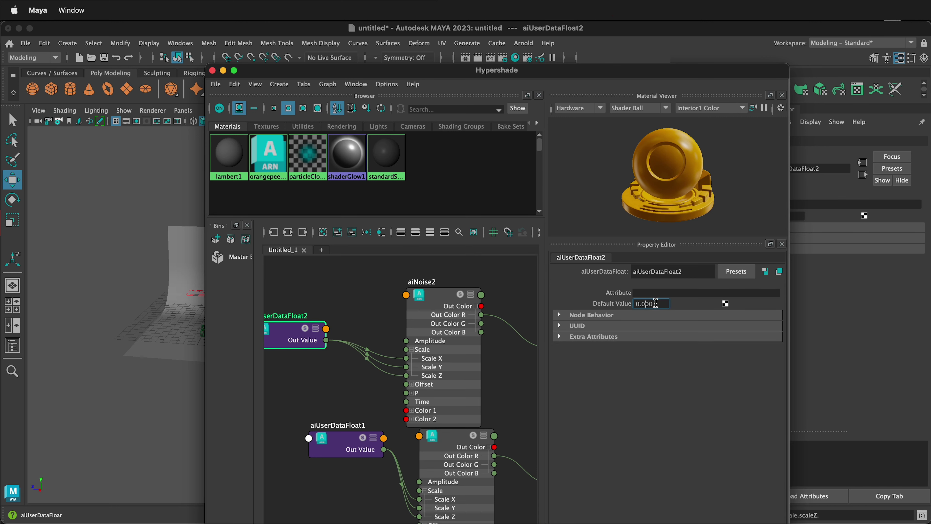
- Set aiUserDataFloat2's default value to 30
{"action": "double_click", "coordinate": [647, 302]}
{"action": "type", "text": "30"}
{"action": "key", "text": "Return"}
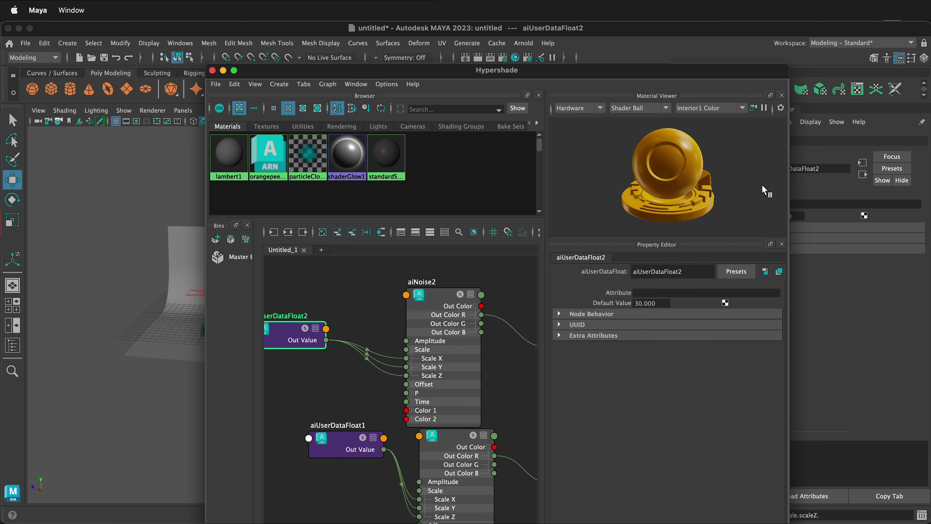
- Uncover the Arnold render view and preview the aiNoise2 pattern isolated on the orange
{"action": "left_click_drag", "start_coordinate": [685, 70], "coordinate": [390, 69]}
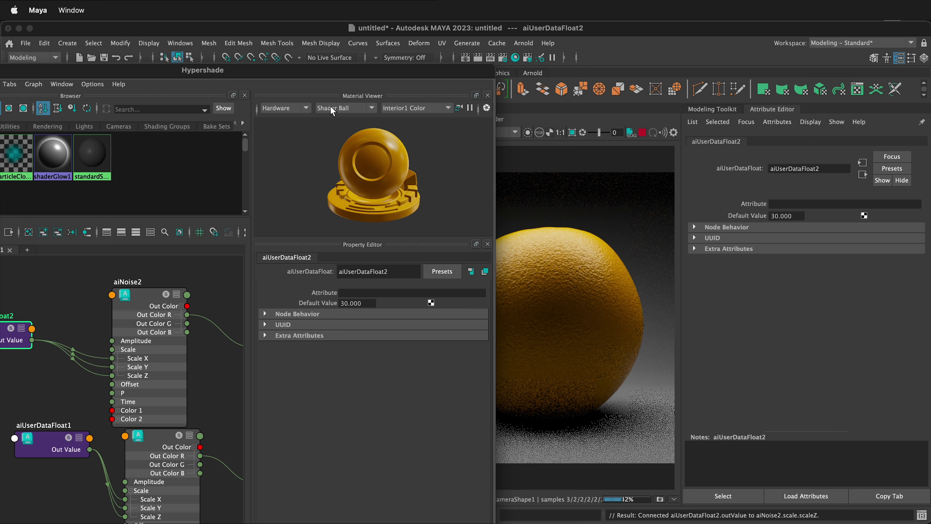
{"action": "left_click_drag", "start_coordinate": [300, 74], "coordinate": [378, 74]}
{"action": "middle_click_drag", "start_coordinate": [276, 350], "coordinate": [211, 346], "text": "alt"}
{"action": "left_click", "coordinate": [150, 294]}
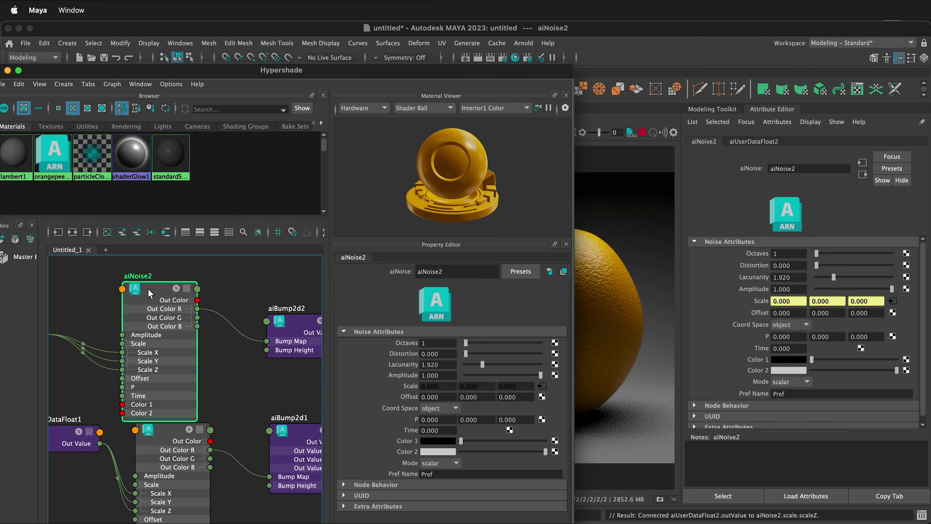
{"action": "left_click_drag", "start_coordinate": [544, 71], "coordinate": [463, 71]}
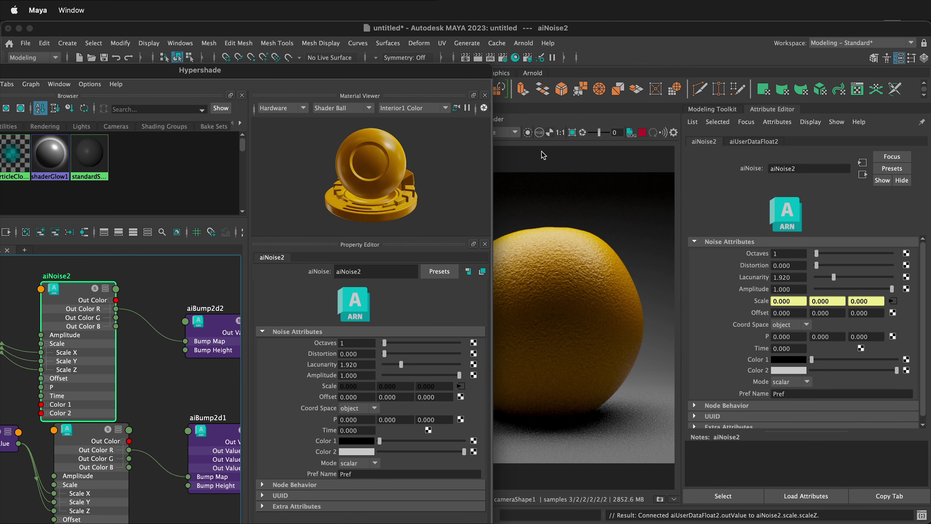
{"action": "left_click", "coordinate": [528, 133]}
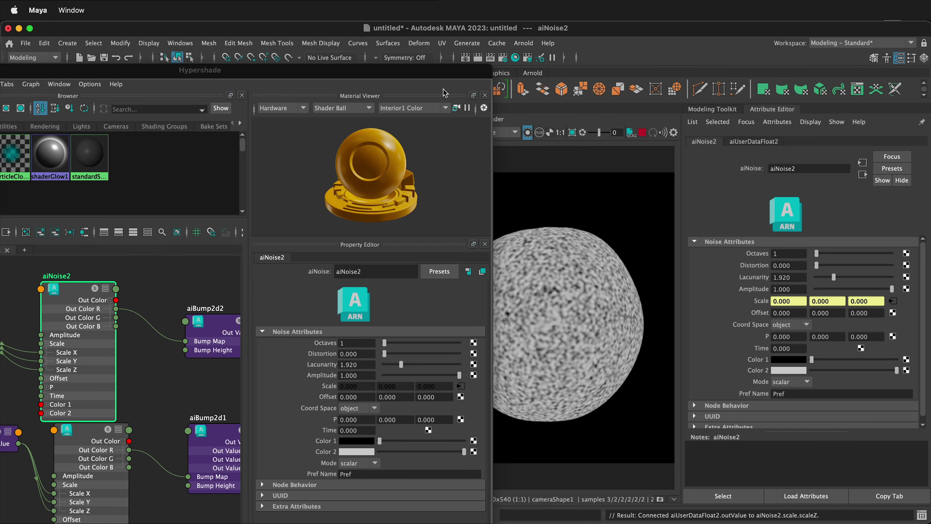
- Move aiNoise2 farther from aiBump2d2 and delete the connection between the two nodes
{"action": "left_click_drag", "start_coordinate": [409, 70], "coordinate": [668, 70]}
{"action": "left_click_drag", "start_coordinate": [343, 293], "coordinate": [282, 281]}
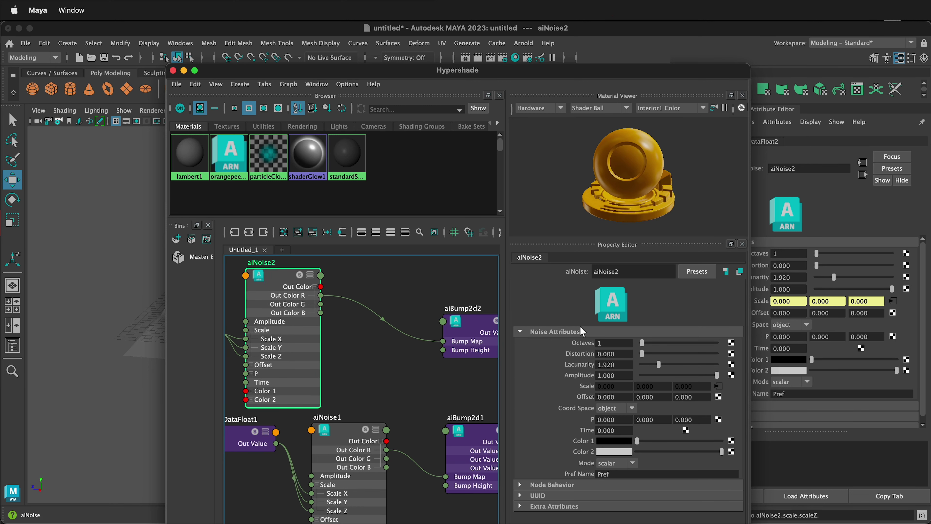
{"action": "left_click", "coordinate": [387, 323]}
{"action": "key", "text": "Delete"}
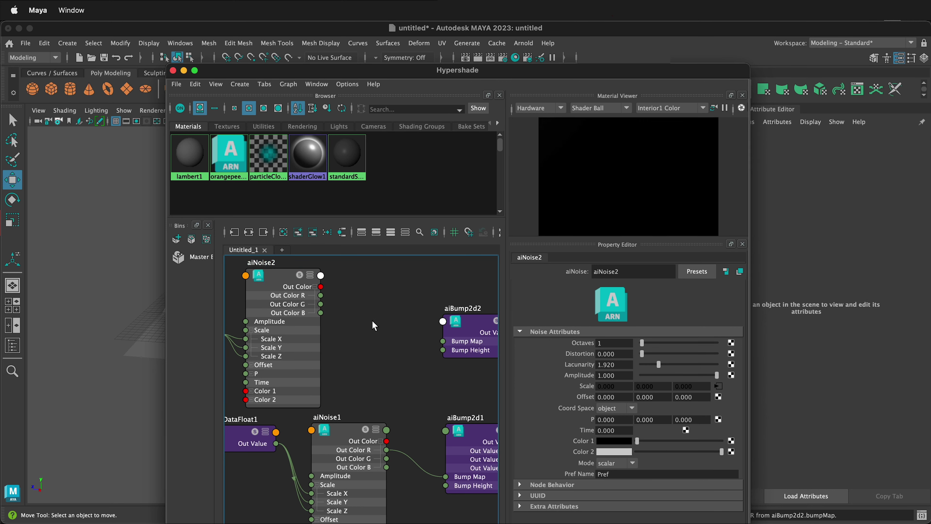
- Add an aiRange node between aiNoise2 and aiBump2d2
{"action": "key", "text": "Tab"}
{"action": "type", "text": "aira"}
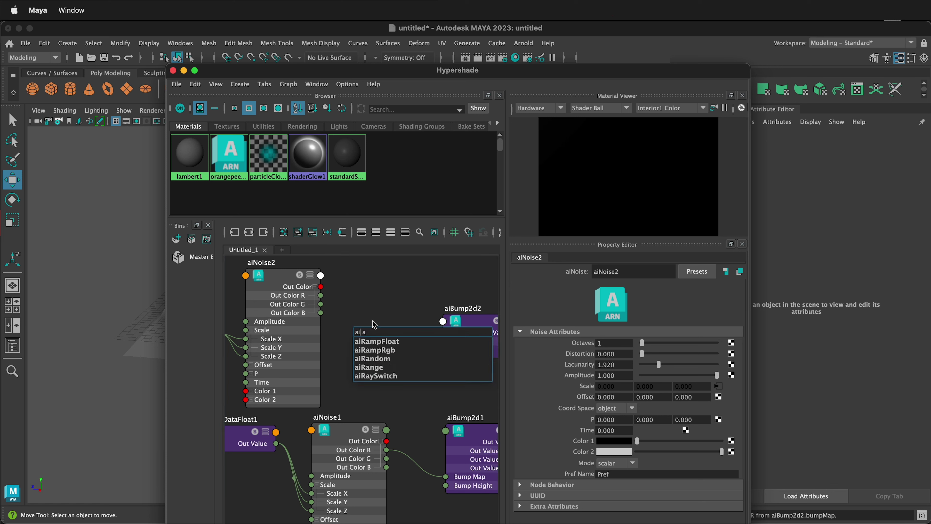
{"action": "left_click", "coordinate": [370, 367]}
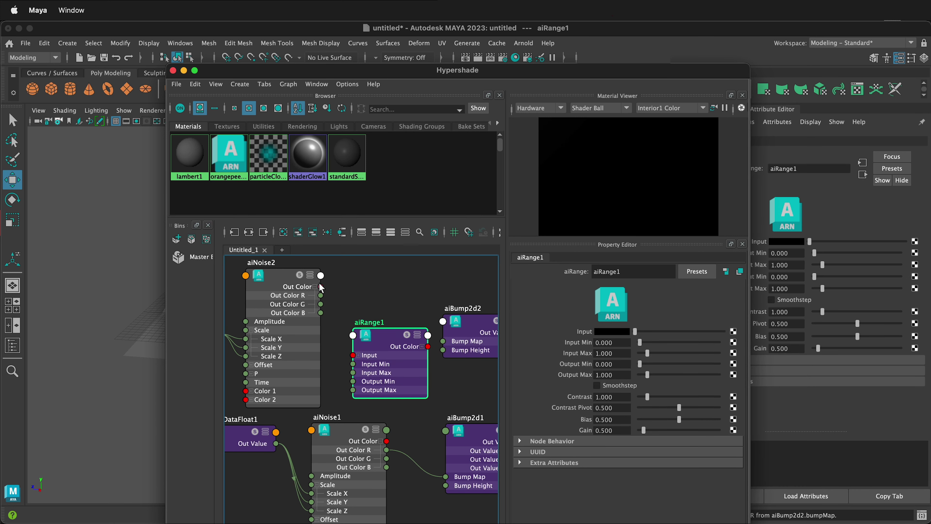
- Connect aiNoise2's Out Color to aiRange1's Input and aiRange1's Out Color R to aiBump2d2's Bump Map
{"action": "left_click_drag", "start_coordinate": [320, 287], "coordinate": [353, 355]}
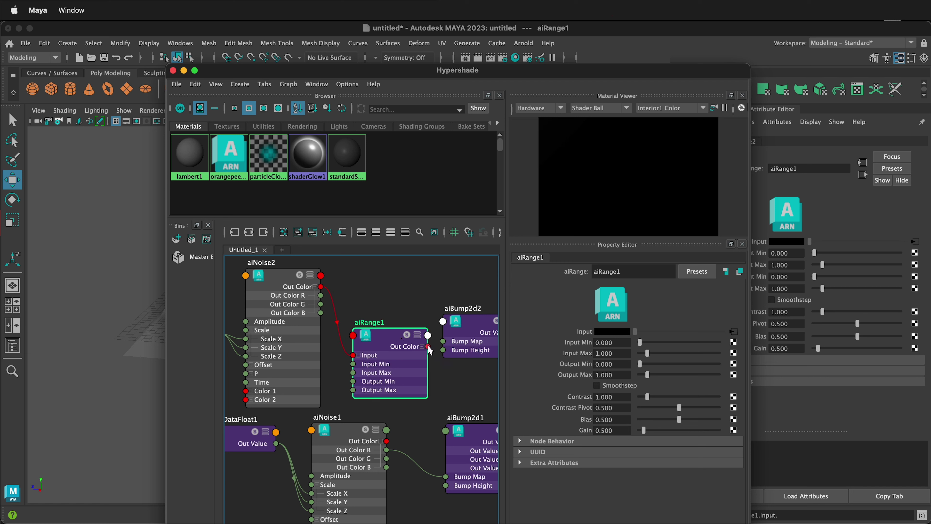
{"action": "left_click_drag", "start_coordinate": [429, 347], "coordinate": [443, 341]}
{"action": "left_click_drag", "start_coordinate": [380, 343], "coordinate": [443, 341]}
{"action": "left_click", "coordinate": [415, 327]}
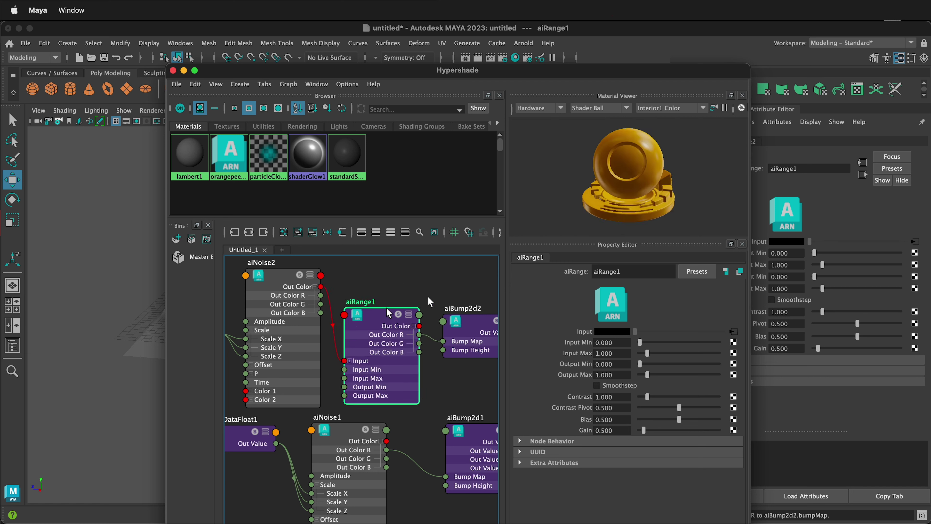
- Raise aiRange1's contrast to about 3.517 and its contrast pivot to about 0.621 while previewing the isolated pattern
{"action": "left_click_drag", "start_coordinate": [629, 76], "coordinate": [395, 76]}
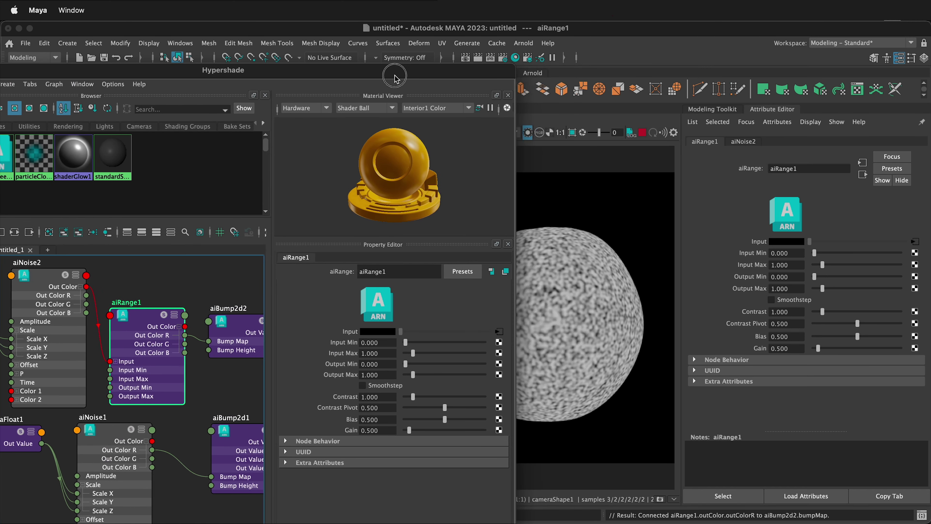
{"action": "left_click", "coordinate": [244, 368]}
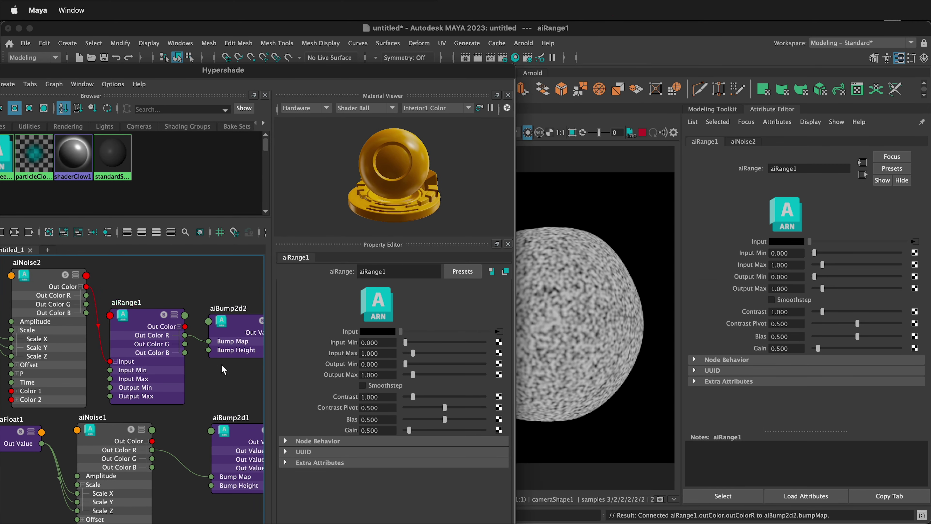
{"action": "left_click_drag", "start_coordinate": [129, 322], "coordinate": [130, 321]}
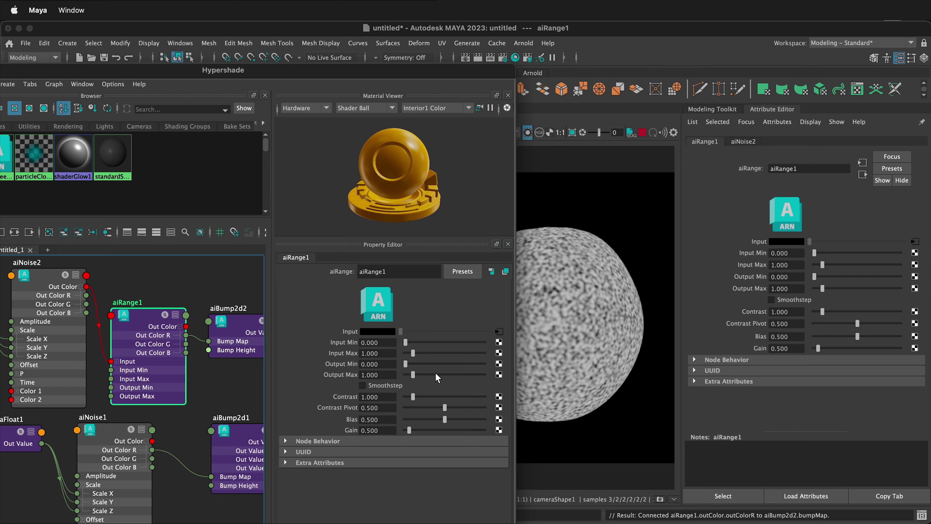
{"action": "left_click_drag", "start_coordinate": [414, 397], "coordinate": [433, 393]}
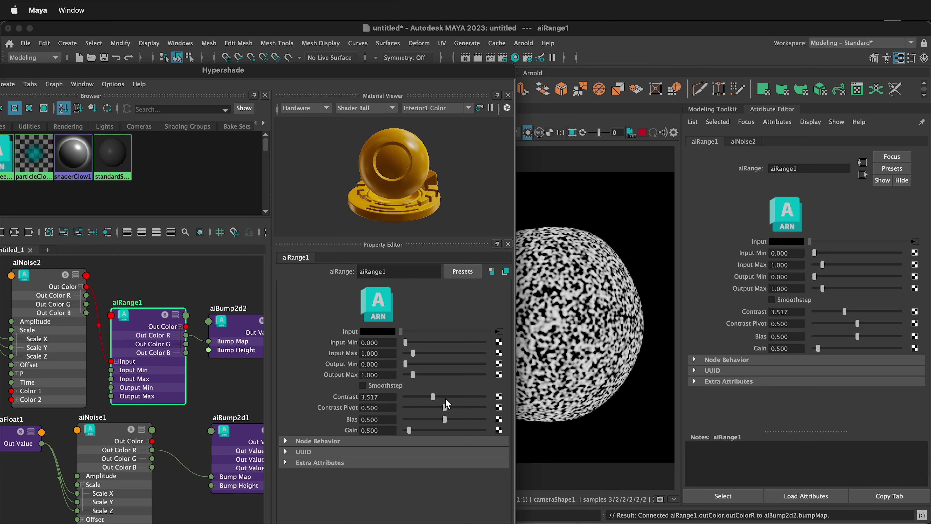
{"action": "left_click_drag", "start_coordinate": [446, 409], "coordinate": [453, 408]}
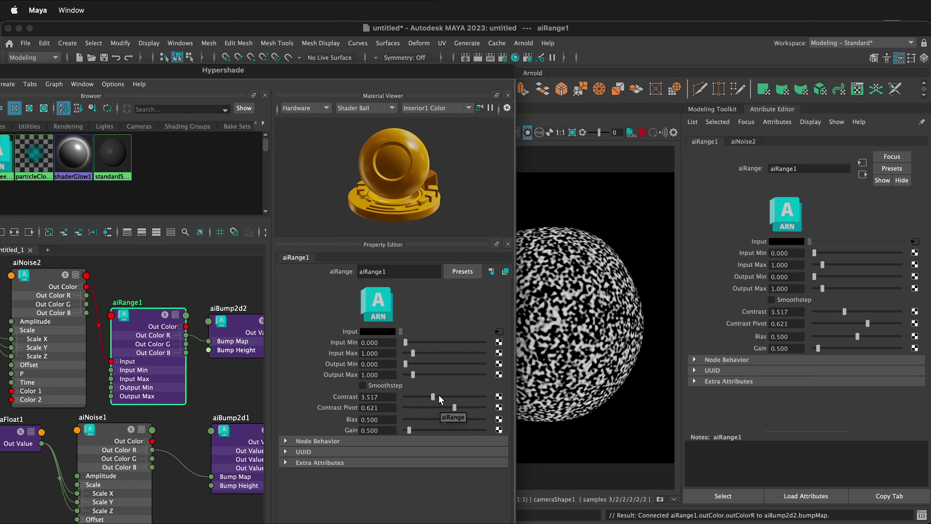
- Set aiNoise2's Time to 2 and its Octaves to 4
{"action": "left_click_drag", "start_coordinate": [156, 78], "coordinate": [190, 78]}
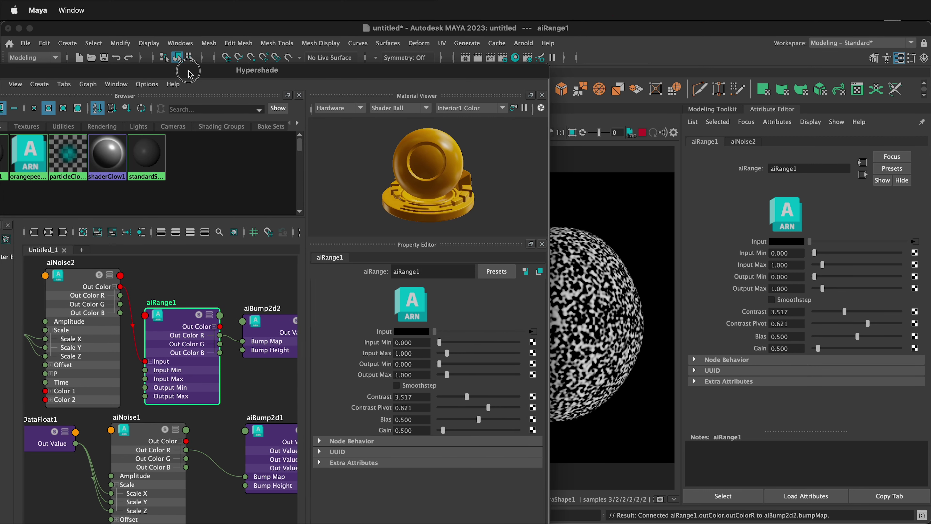
{"action": "left_click", "coordinate": [85, 282]}
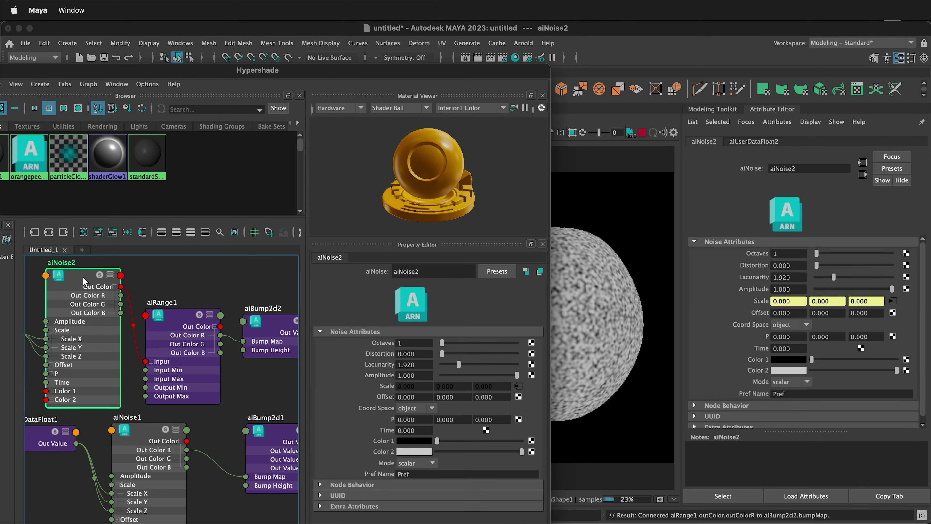
{"action": "left_click", "coordinate": [395, 429]}
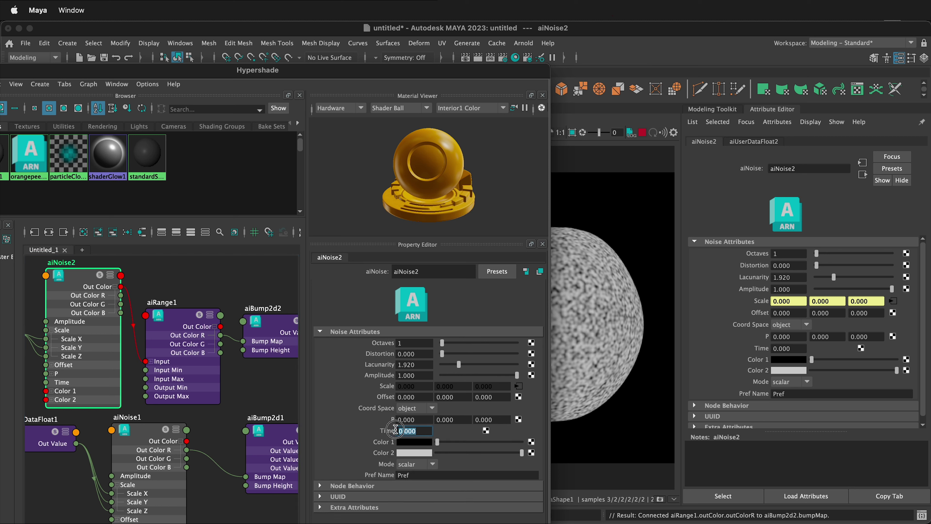
{"action": "type", "text": "2"}
{"action": "key", "text": "Return"}
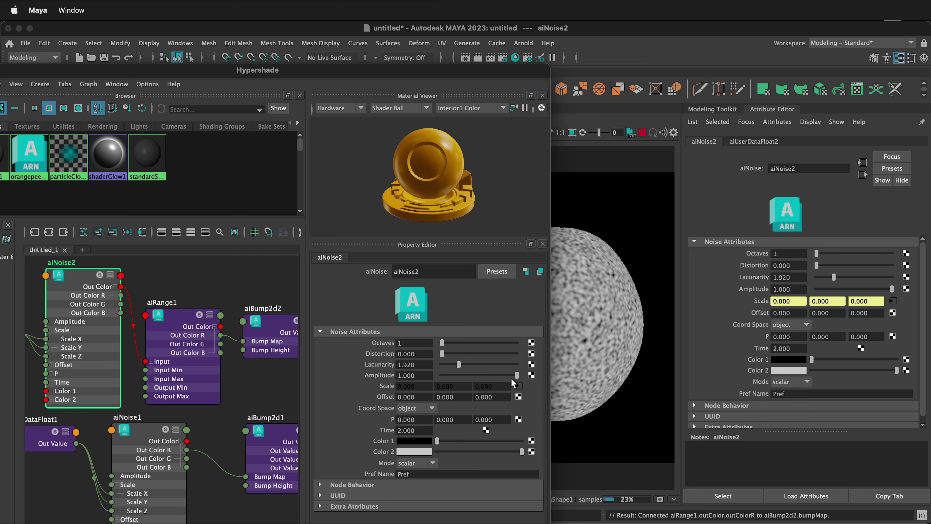
{"action": "left_click_drag", "start_coordinate": [443, 340], "coordinate": [475, 339]}
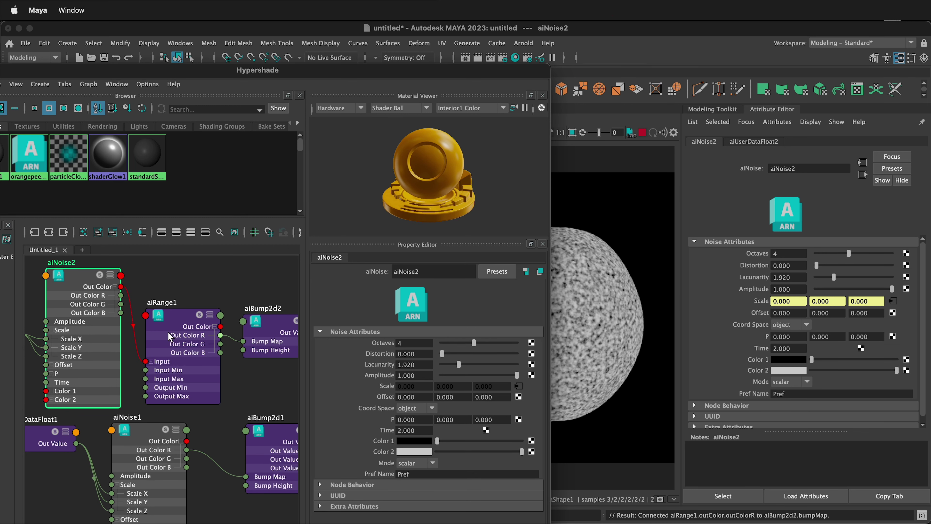
- Check aiRange1's isolated pattern in the render view, then turn off isolation to render the full orange
{"action": "left_click", "coordinate": [177, 325]}
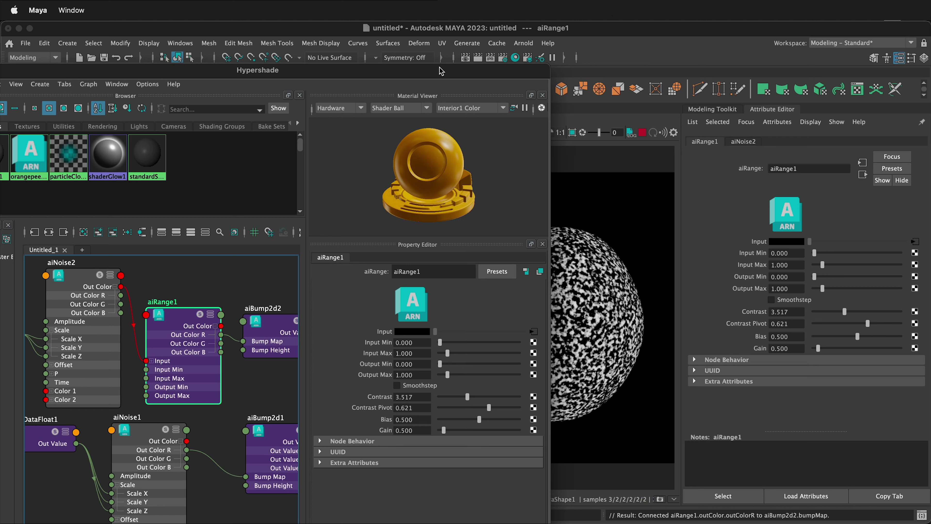
{"action": "left_click_drag", "start_coordinate": [515, 73], "coordinate": [430, 73]}
{"action": "left_click", "coordinate": [527, 132]}
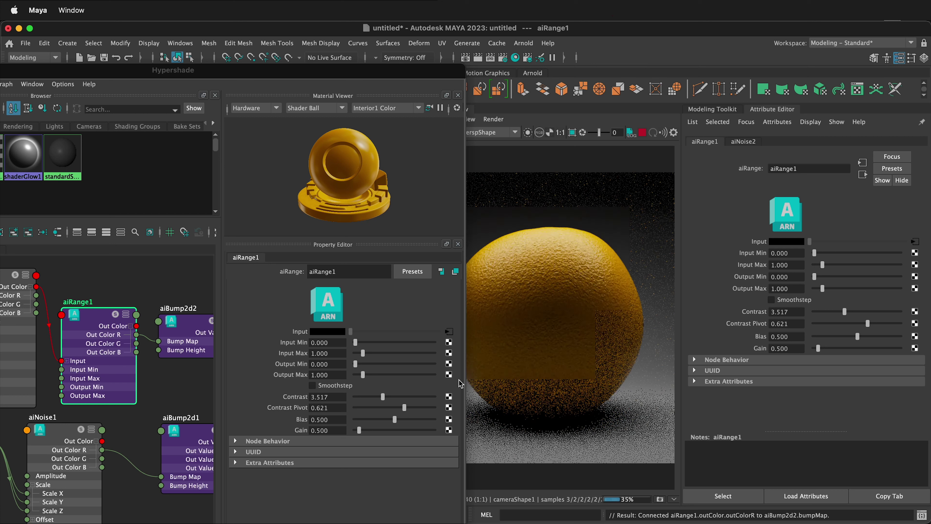
- Set aiBump2d2's Bump Height to 0.050
{"action": "left_click", "coordinate": [189, 326]}
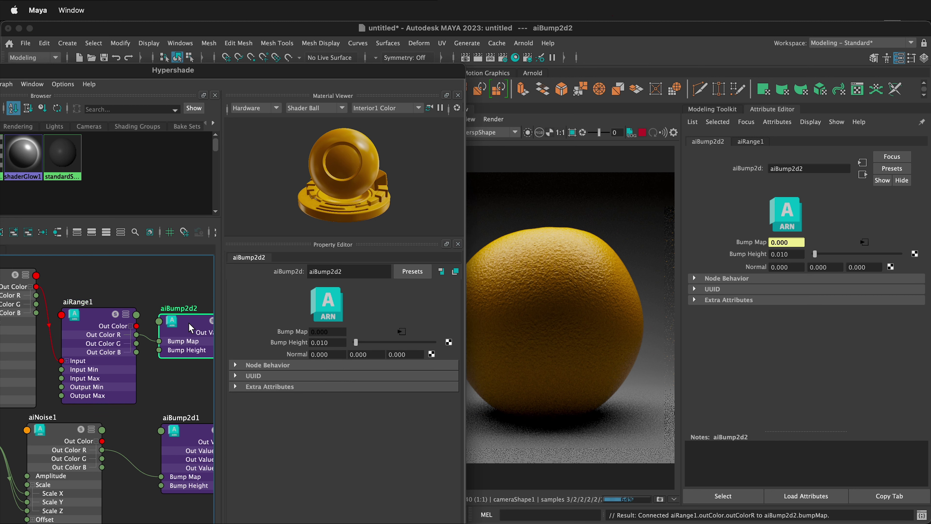
{"action": "left_click", "coordinate": [797, 257]}
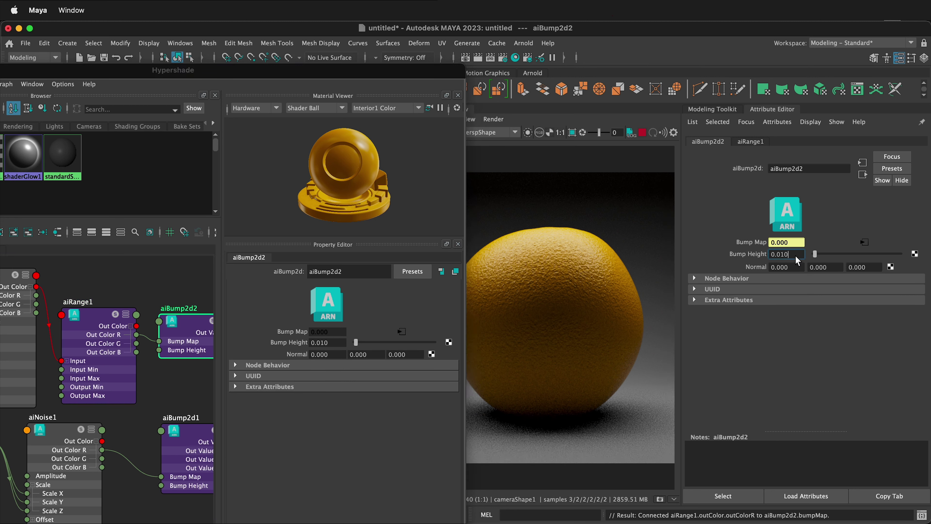
{"action": "left_click_drag", "start_coordinate": [784, 253], "coordinate": [781, 253]}
{"action": "key", "text": "Return"}
{"action": "left_click_drag", "start_coordinate": [354, 70], "coordinate": [470, 70]}
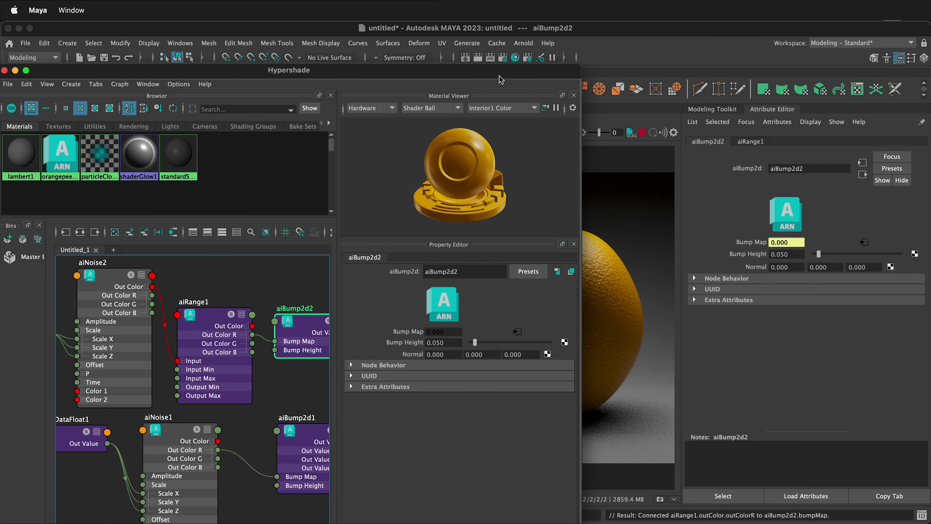
{"action": "left_click_drag", "start_coordinate": [501, 73], "coordinate": [398, 72]}
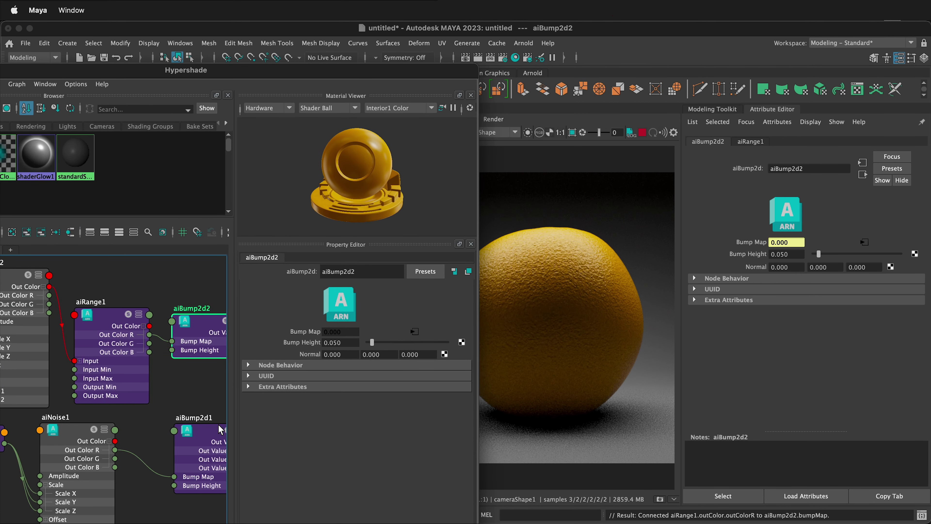
- Raise the subsurface weight of orangepeelprocudureShader to 1.000
{"action": "middle_click_drag", "start_coordinate": [159, 387], "coordinate": [73, 308], "text": "alt"}
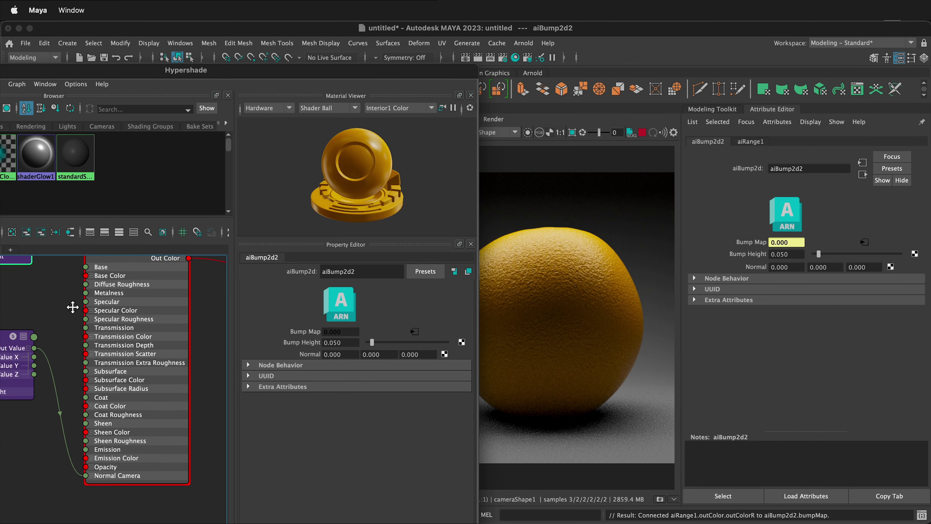
{"action": "left_click", "coordinate": [169, 263]}
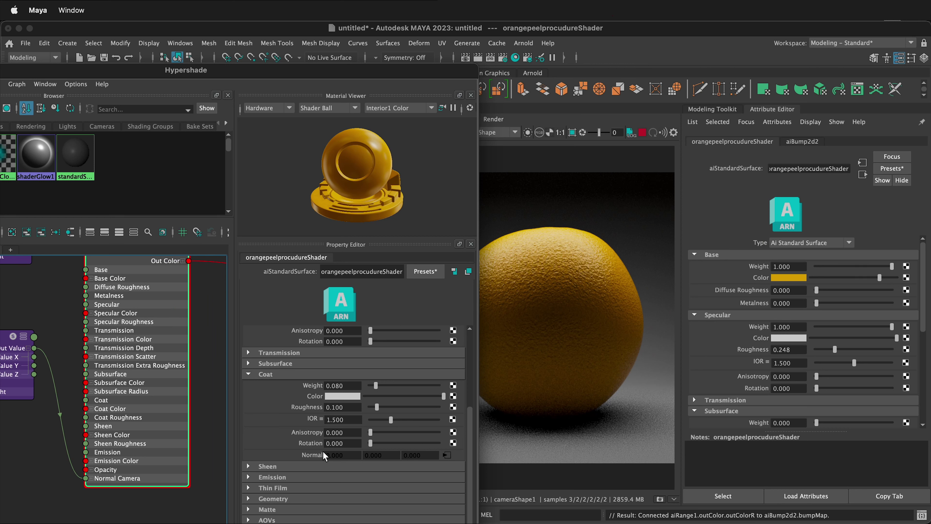
{"action": "scroll", "coordinate": [328, 455], "scroll_direction": "down", "scroll_amount": 1}
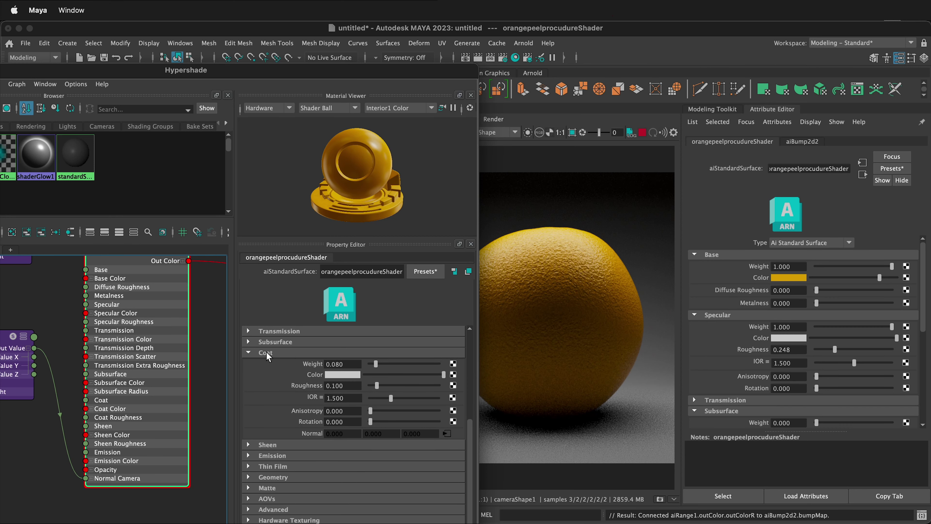
{"action": "left_click", "coordinate": [248, 351]}
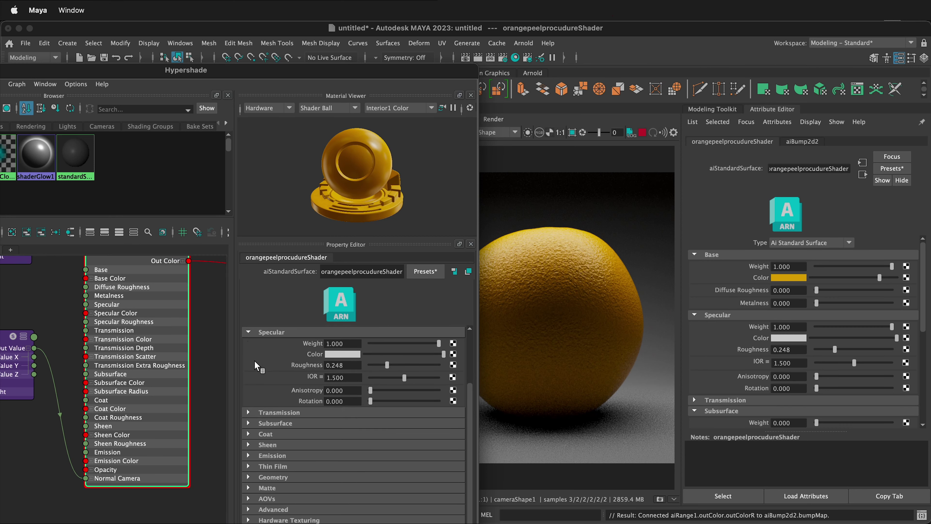
{"action": "left_click", "coordinate": [249, 423]}
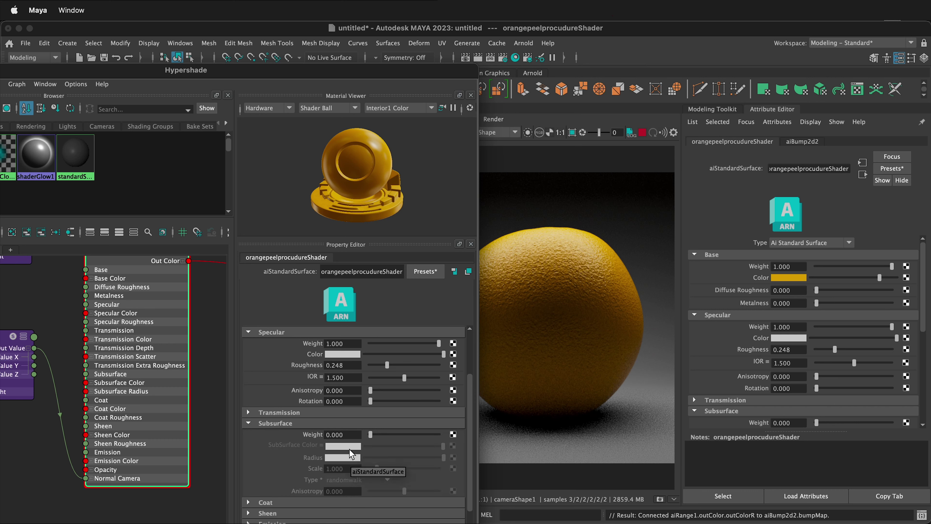
{"action": "left_click_drag", "start_coordinate": [370, 434], "coordinate": [479, 436]}
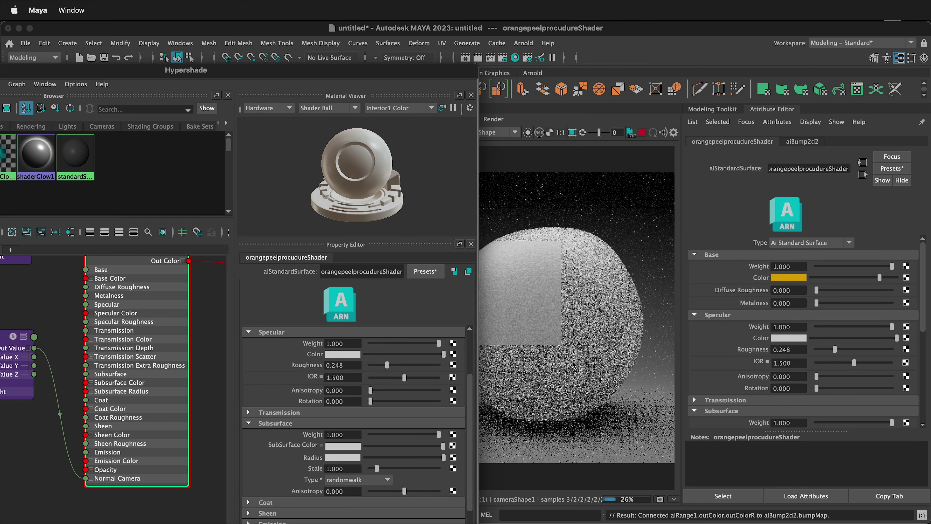
- Set the subsurface color to a dark orange with hue about 29.479, saturation 0.849 and value 0.488
{"action": "left_click", "coordinate": [348, 448]}
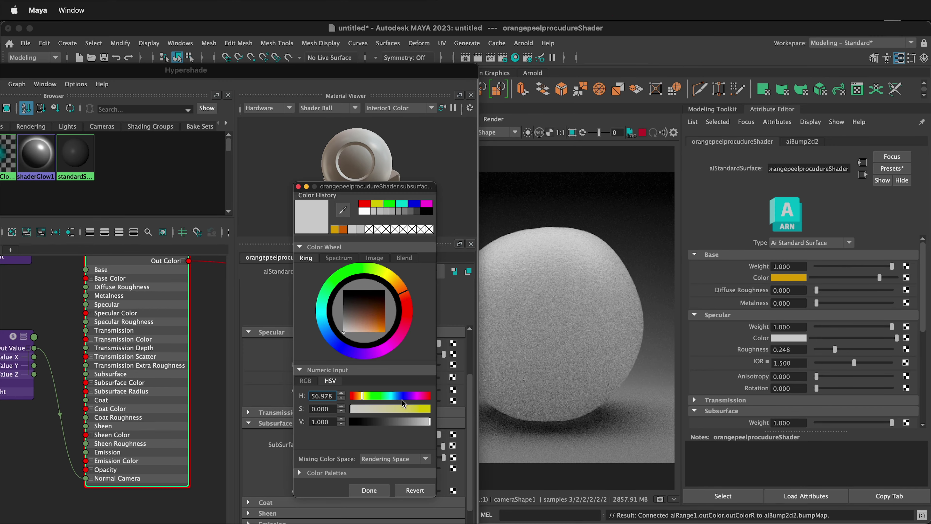
{"action": "left_click", "coordinate": [418, 408]}
{"action": "left_click_drag", "start_coordinate": [407, 313], "coordinate": [406, 289]}
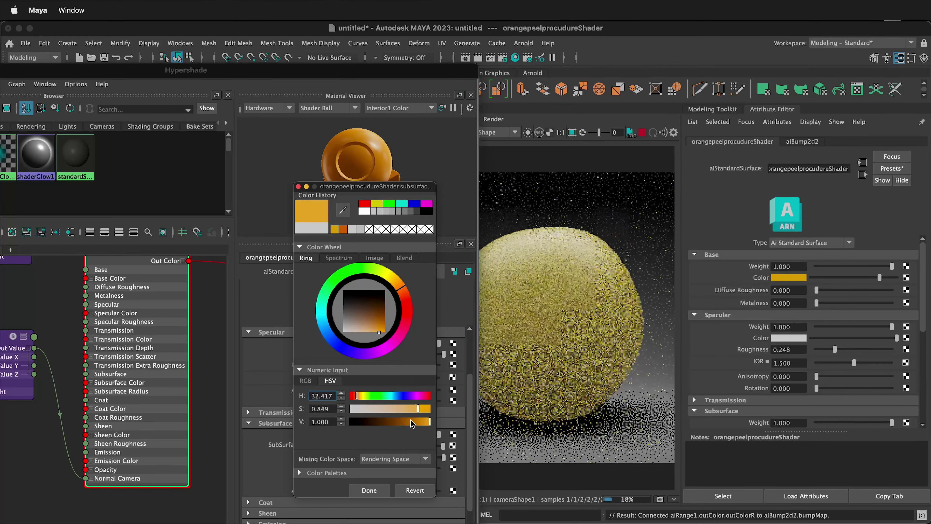
{"action": "left_click_drag", "start_coordinate": [429, 422], "coordinate": [413, 422]}
{"action": "left_click_drag", "start_coordinate": [400, 286], "coordinate": [402, 289]}
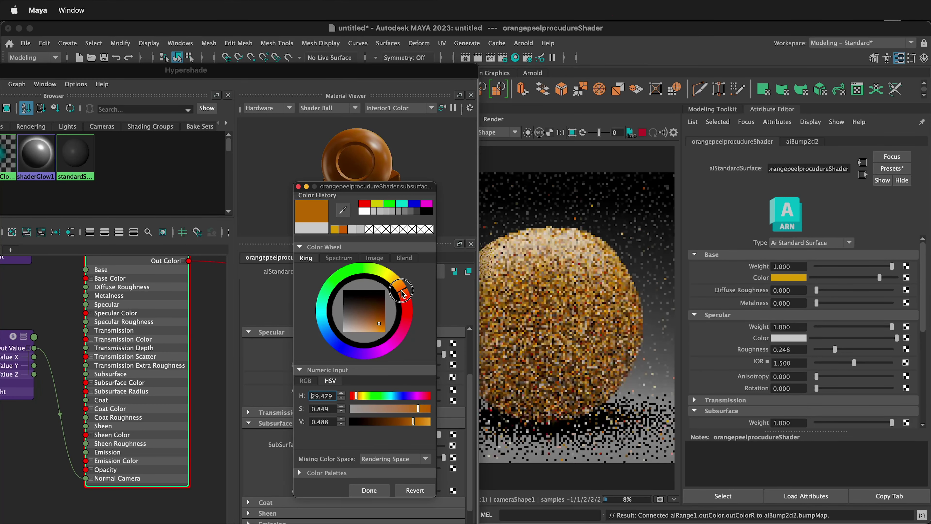
{"action": "left_click", "coordinate": [369, 490]}
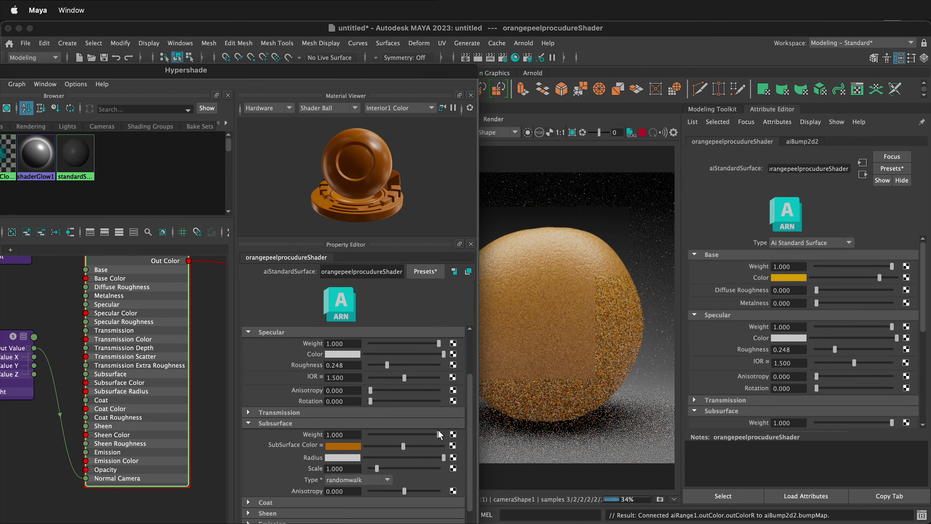
- Lower the subsurface weight to about 0.112, darken its radius to mid grey and slightly brighten the subsurface color
{"action": "left_click_drag", "start_coordinate": [438, 430], "coordinate": [378, 433]}
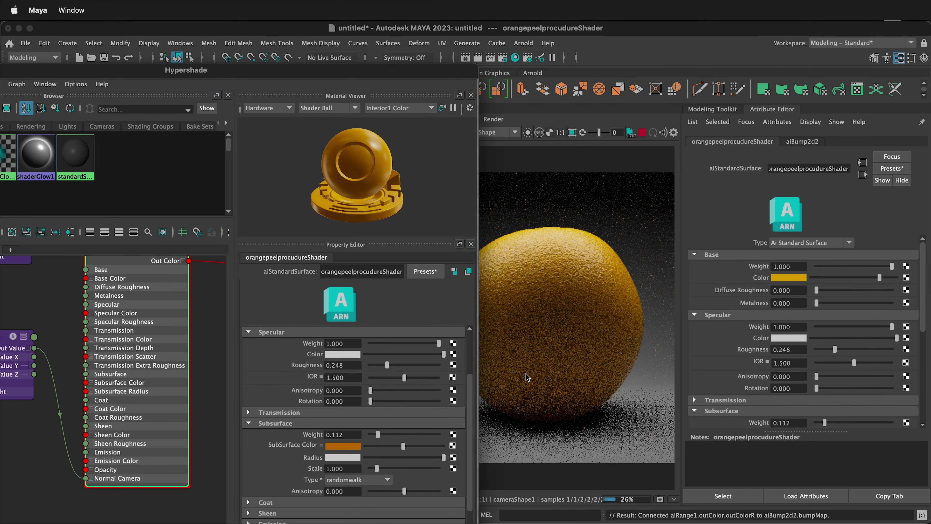
{"action": "left_click_drag", "start_coordinate": [443, 457], "coordinate": [389, 458]}
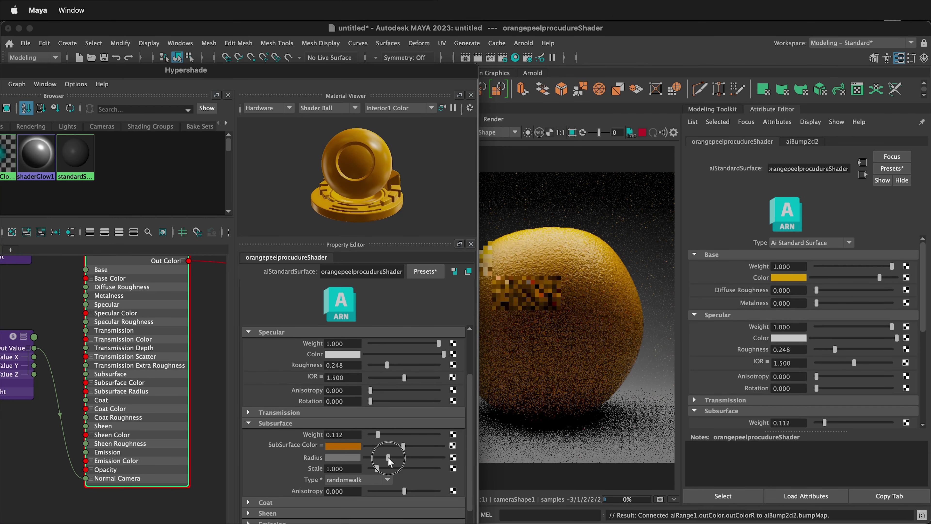
{"action": "left_click", "coordinate": [399, 458]}
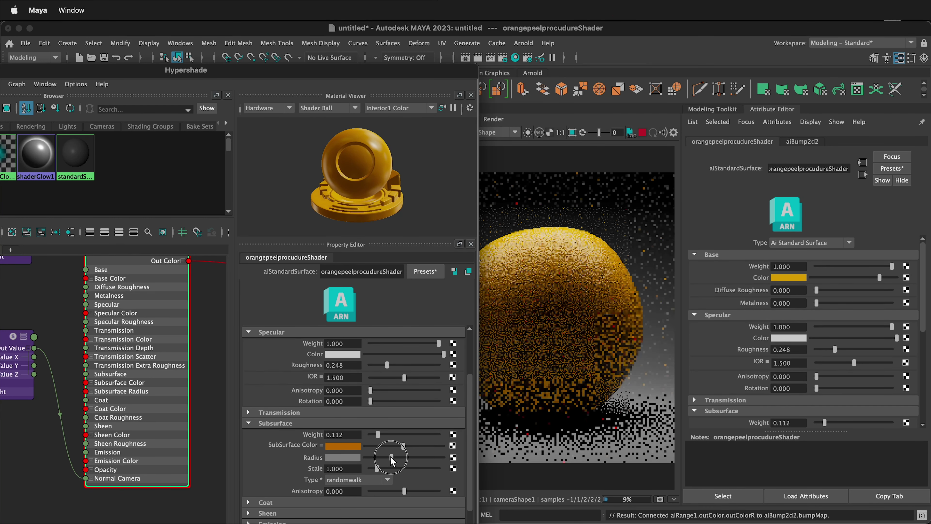
{"action": "left_click", "coordinate": [405, 446]}
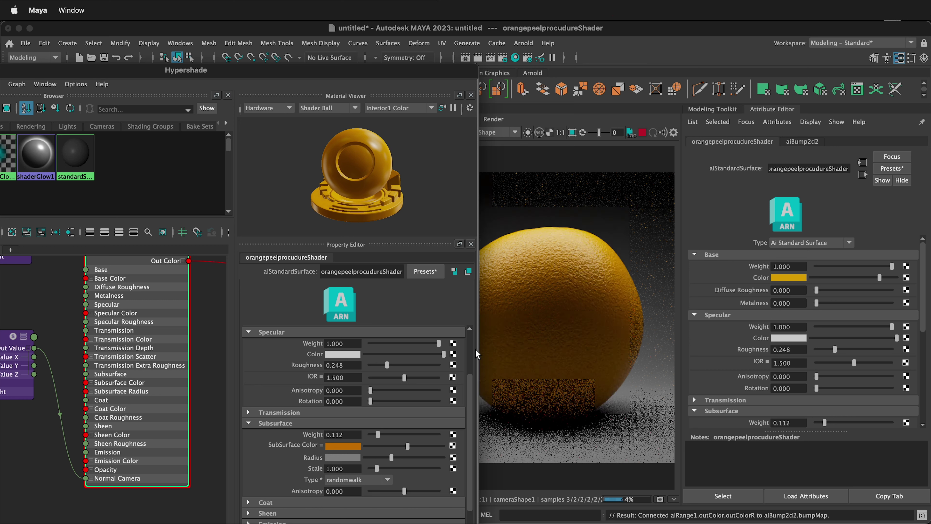
{"action": "left_click", "coordinate": [249, 423]}
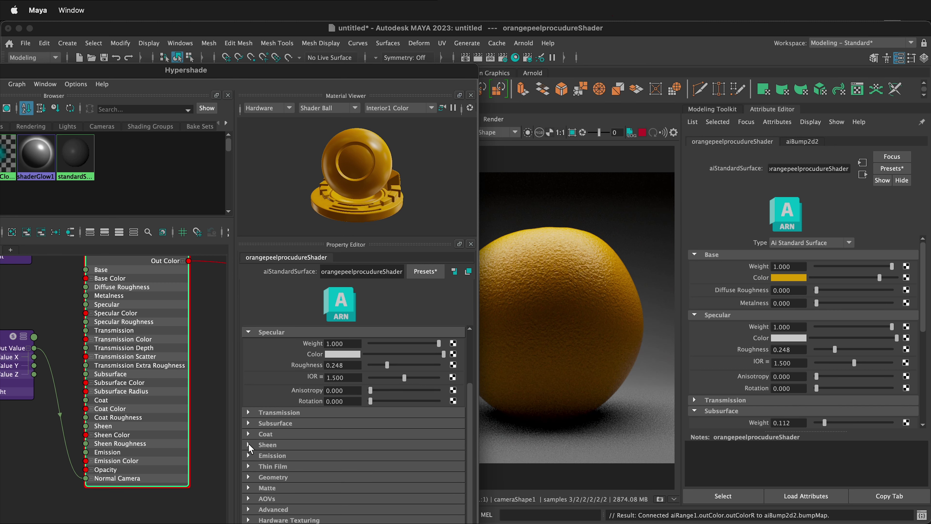
- Raise the shader's sheen weight to 1.000 and give the sheen a bright green test color, hue 100.444, saturation 0.935, value 0.800
{"action": "left_click", "coordinate": [248, 443]}
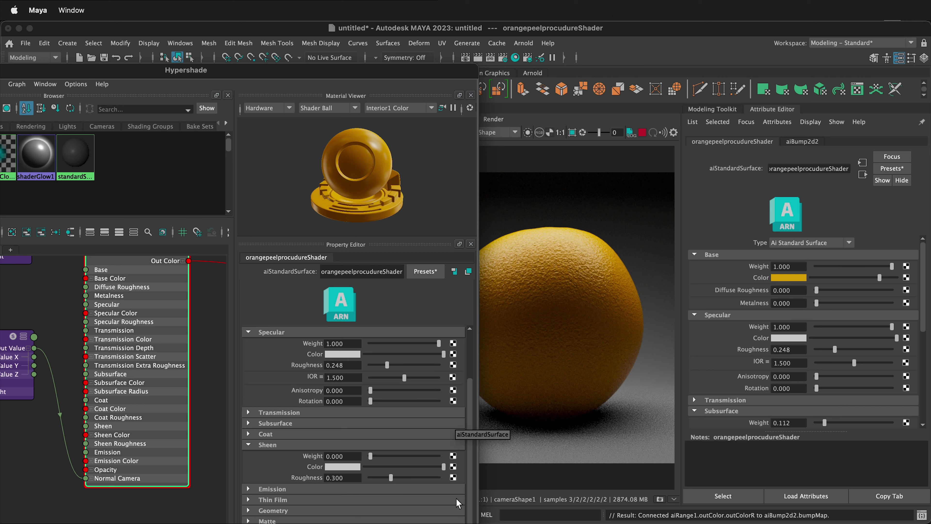
{"action": "left_click_drag", "start_coordinate": [371, 455], "coordinate": [472, 457]}
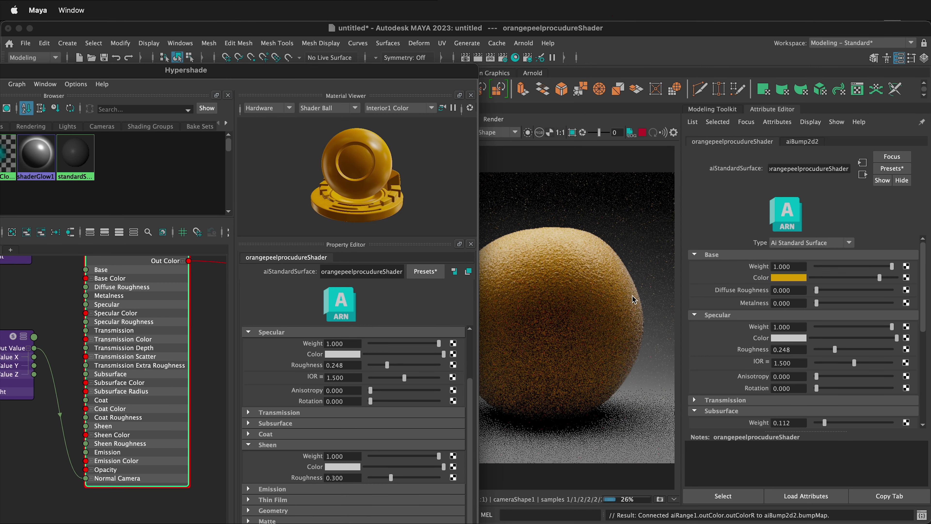
{"action": "left_click", "coordinate": [348, 468]}
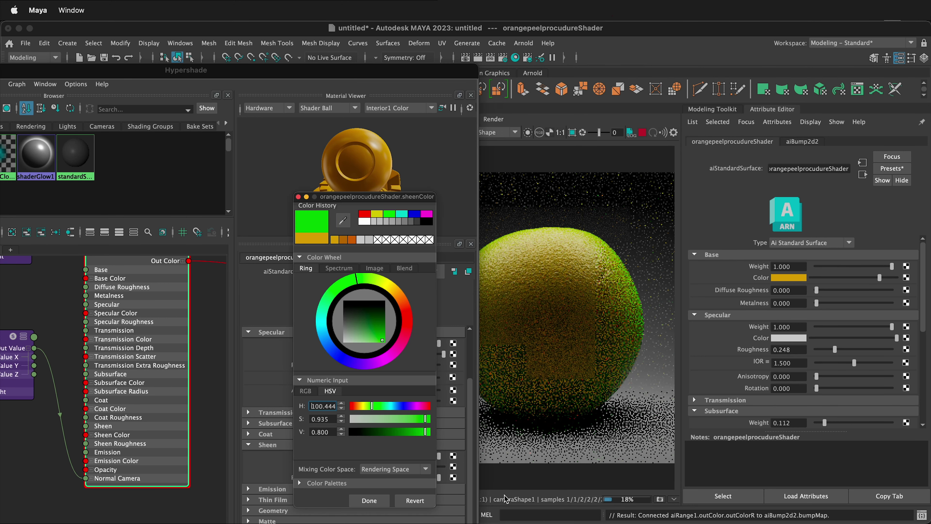
{"action": "left_click", "coordinate": [369, 501]}
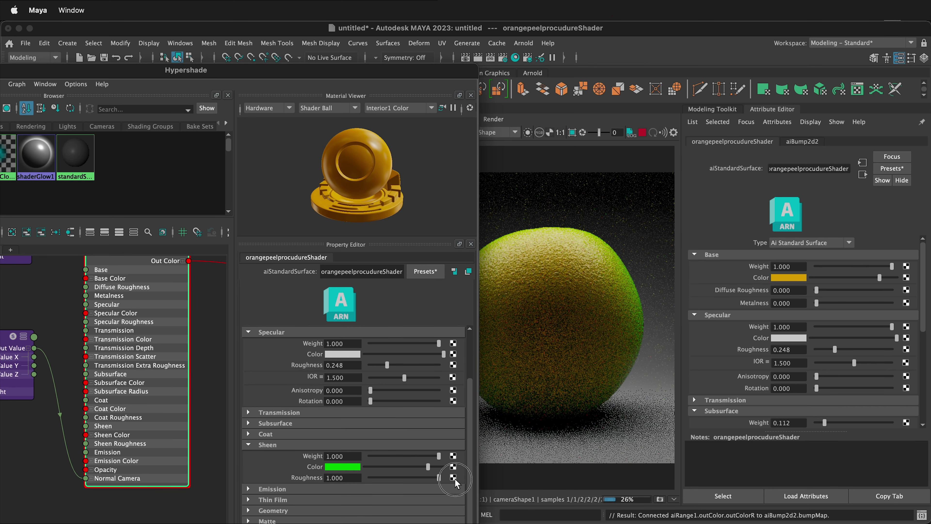
- Set the sheen roughness to about 0.424 and its color to the recent orange with hue 39.435, saturation 0.935 and value 0.800
{"action": "left_click_drag", "start_coordinate": [438, 476], "coordinate": [315, 479]}
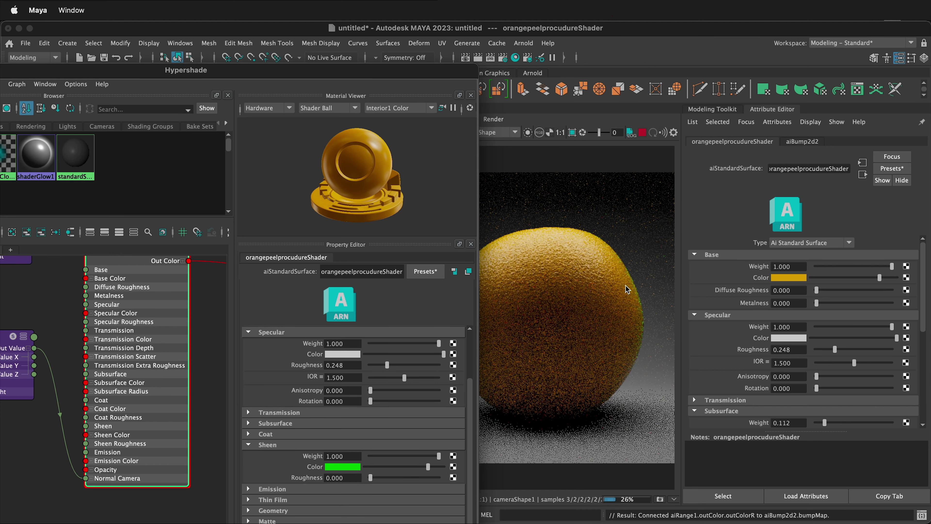
{"action": "left_click_drag", "start_coordinate": [370, 476], "coordinate": [399, 477]}
{"action": "left_click", "coordinate": [351, 468]}
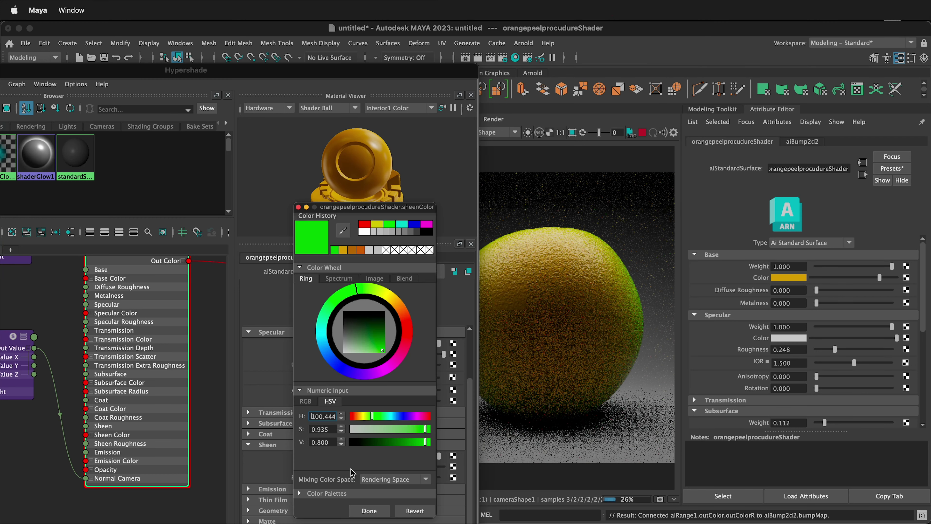
{"action": "left_click", "coordinate": [344, 250]}
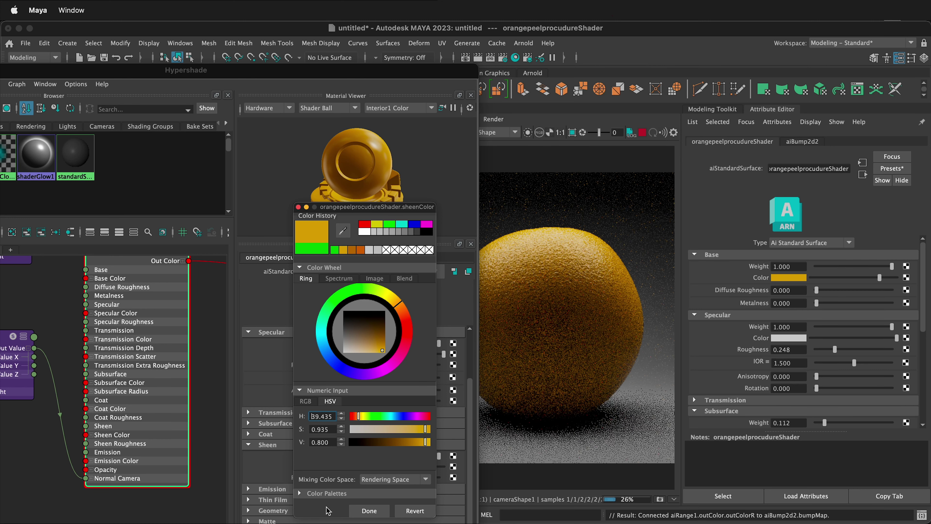
{"action": "left_click", "coordinate": [369, 511]}
{"action": "left_click_drag", "start_coordinate": [466, 74], "coordinate": [318, 90]}
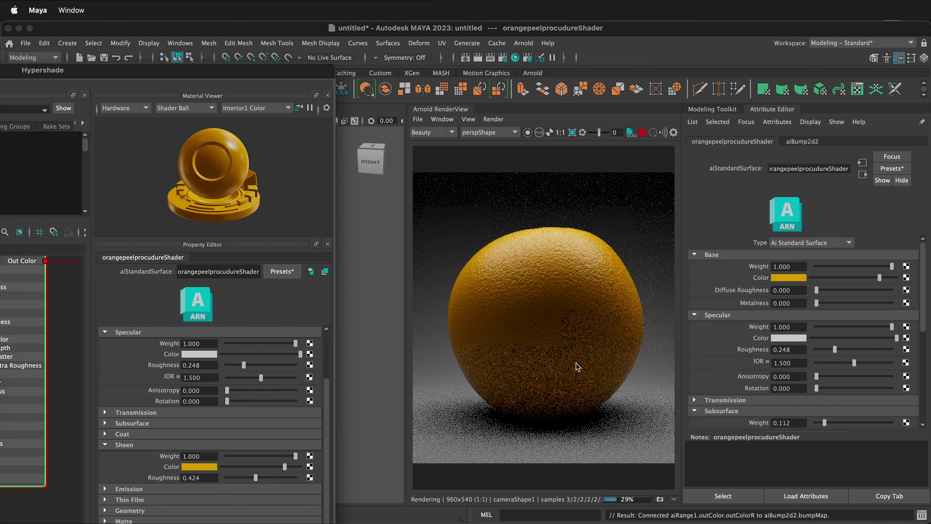